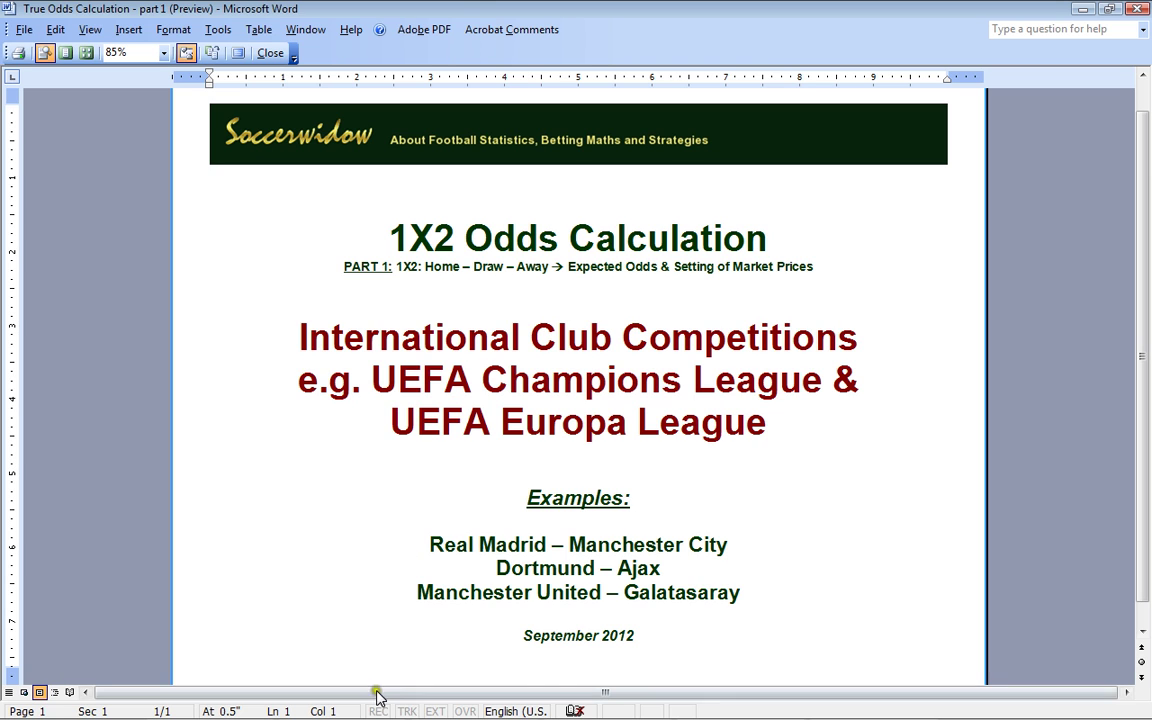
View Betfair's Real Madrid v Man City match odds and compare them with the full-time best and 'True' odds in the match's Excel workbook.
mouse_move(313, 713)
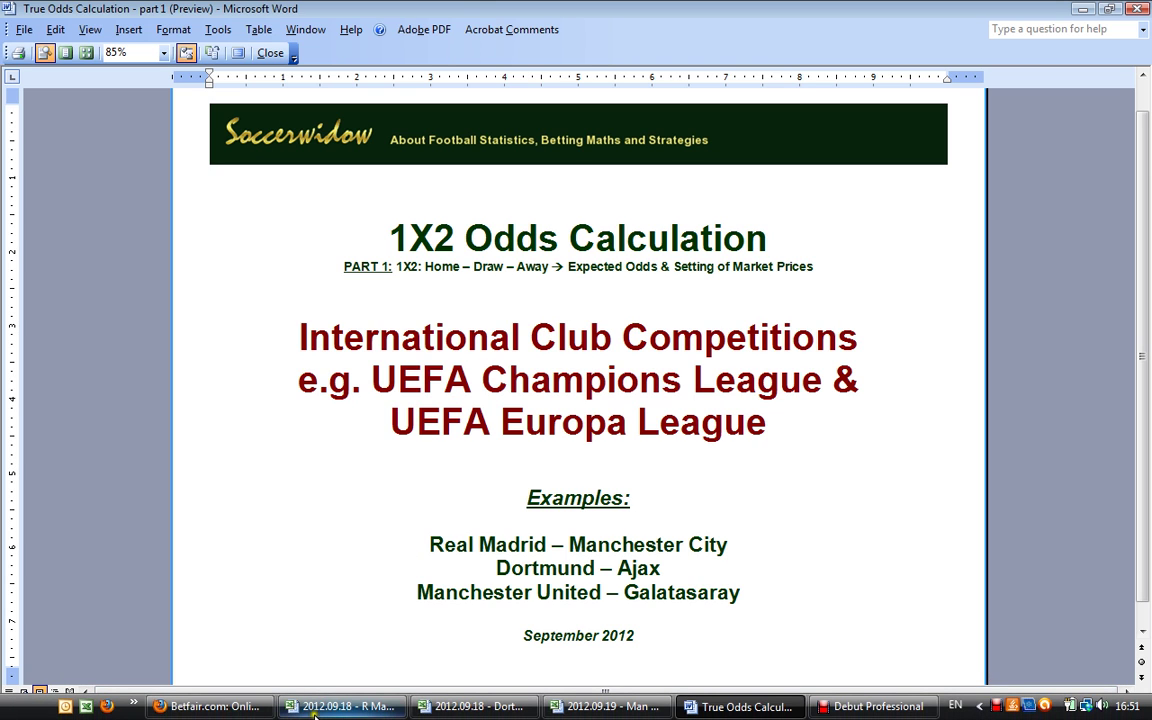
left_click(210, 706)
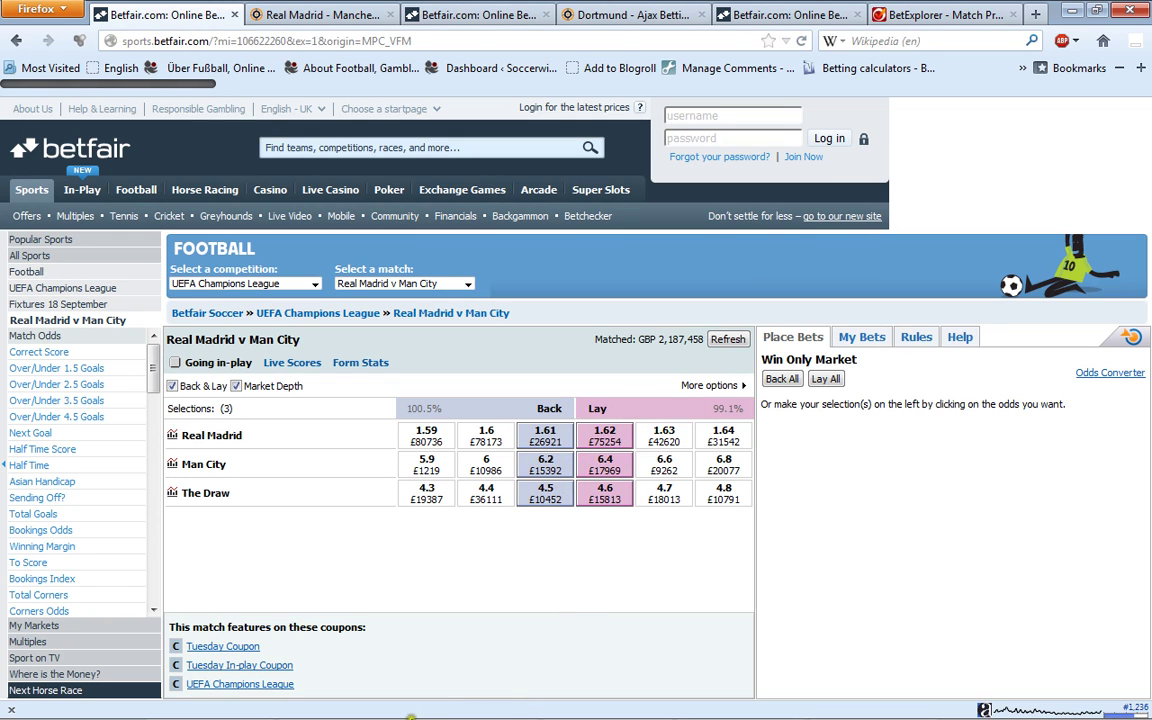
left_click(372, 707)
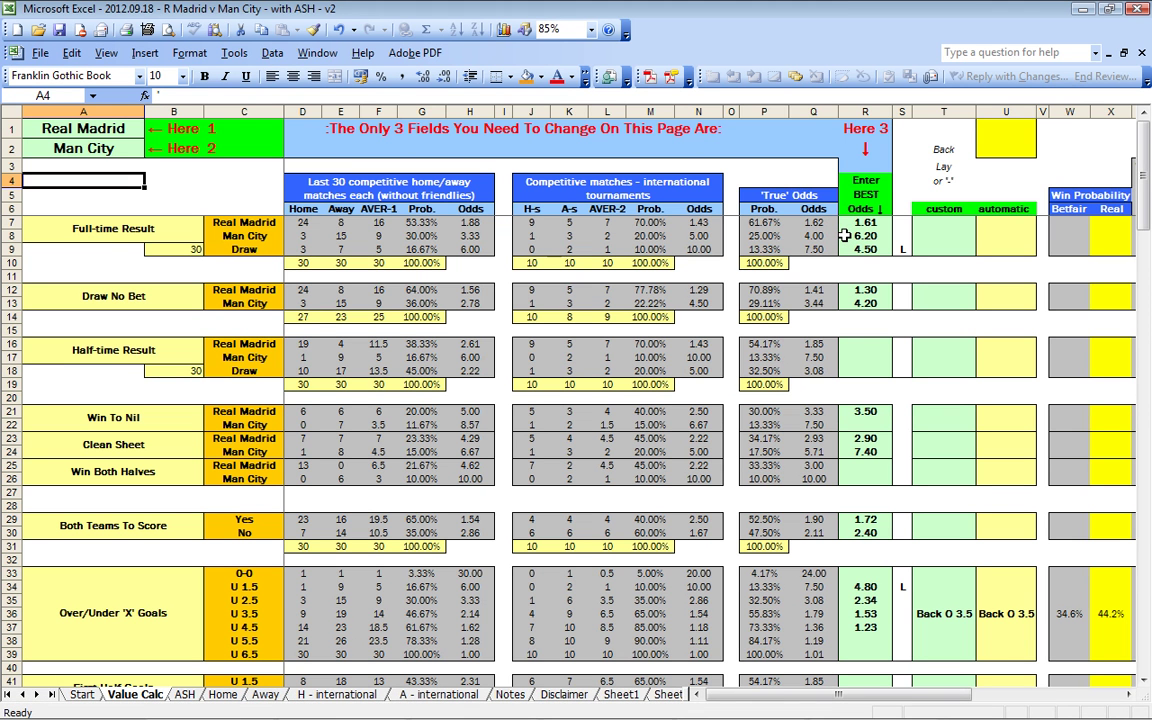
left_click(849, 223)
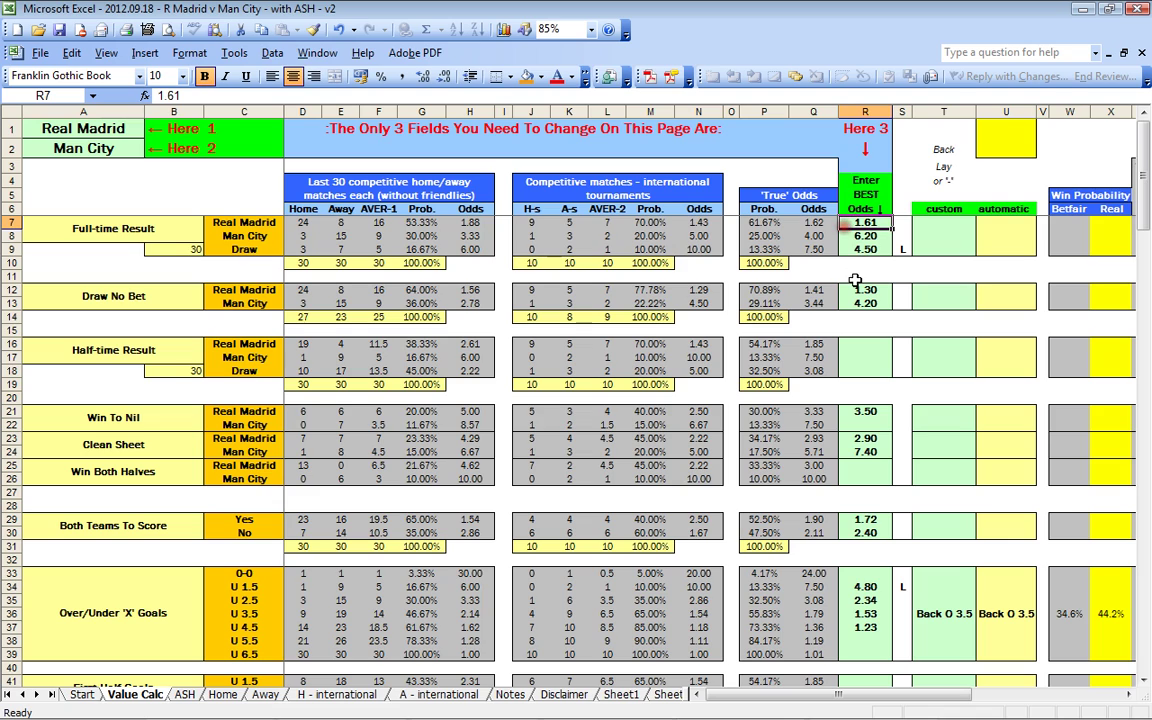
left_click(820, 225)
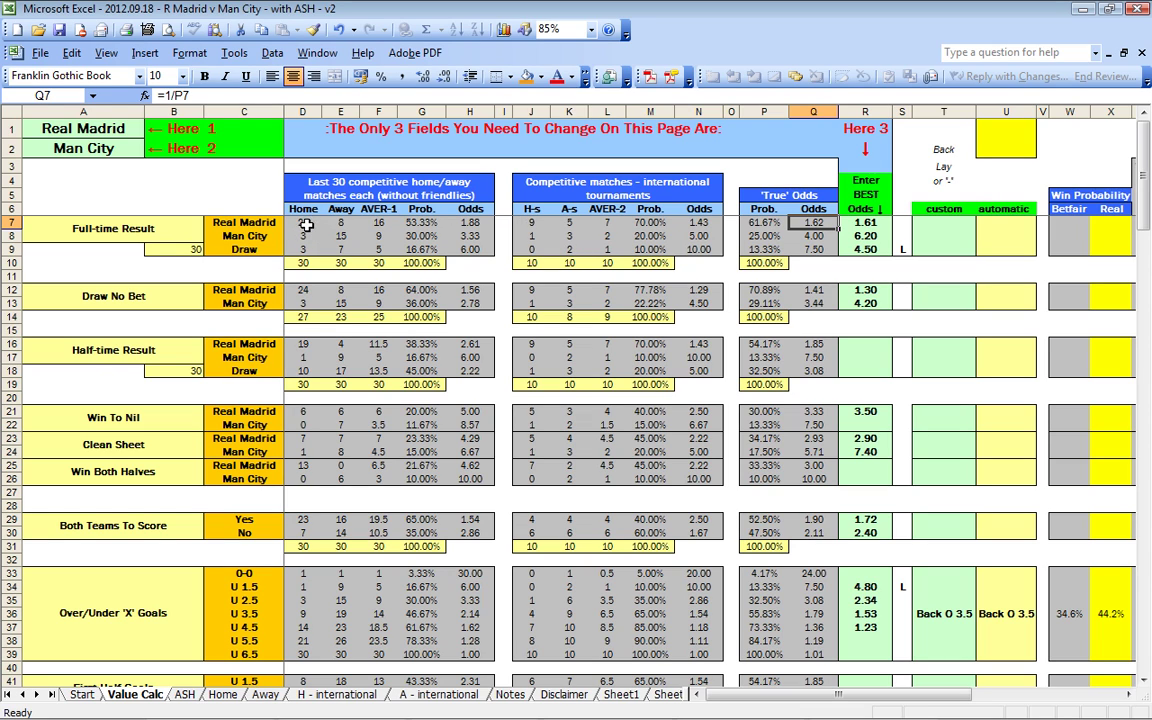
Open the Home sheet and review the competitions listed for Real Madrid's last 30 home matches.
left_click(231, 698)
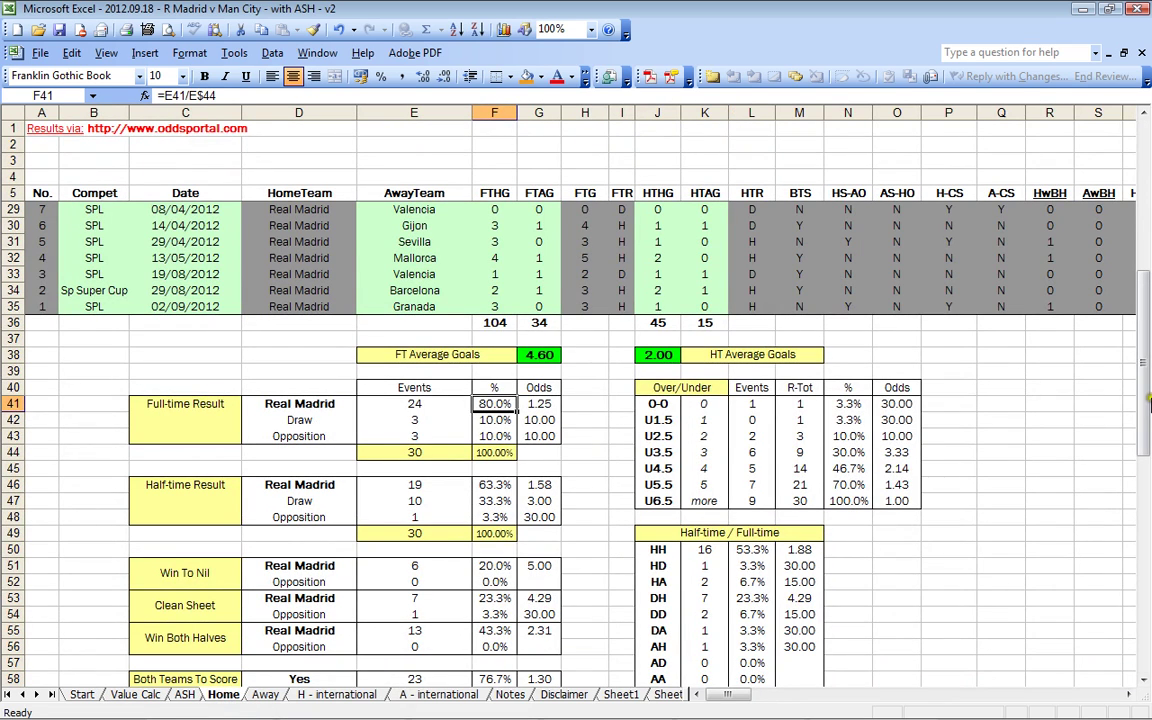
left_click_drag(1143, 362, 1147, 222)
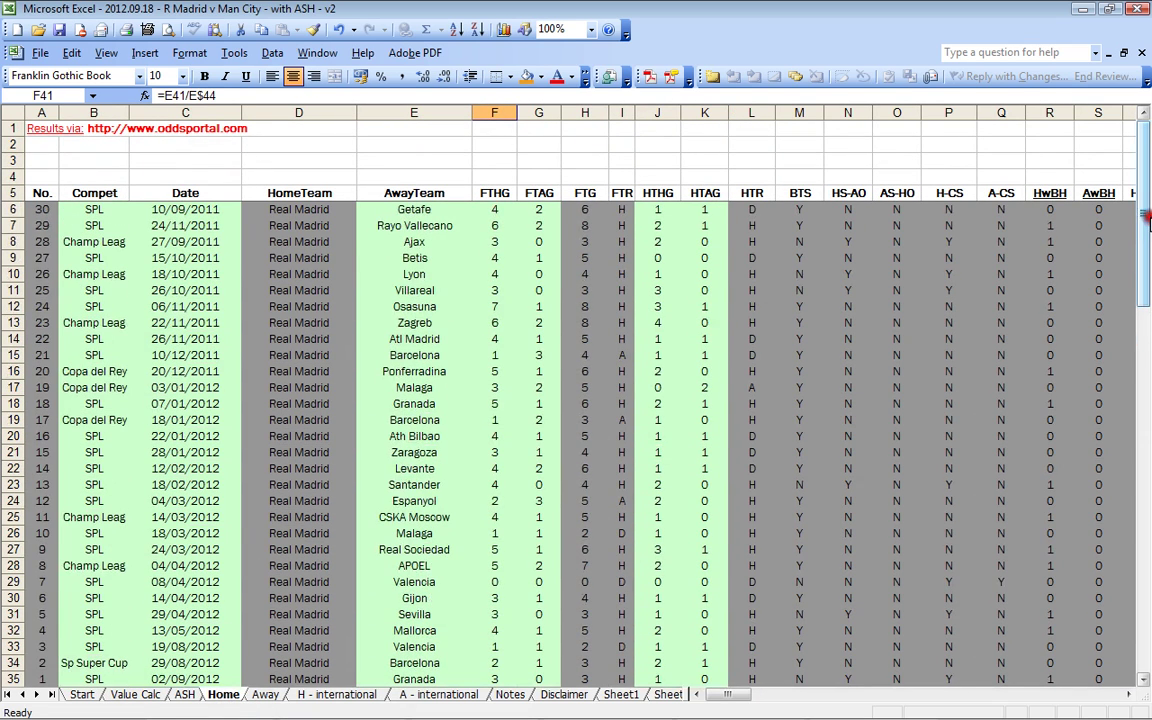
left_click(94, 225)
left_click(80, 241)
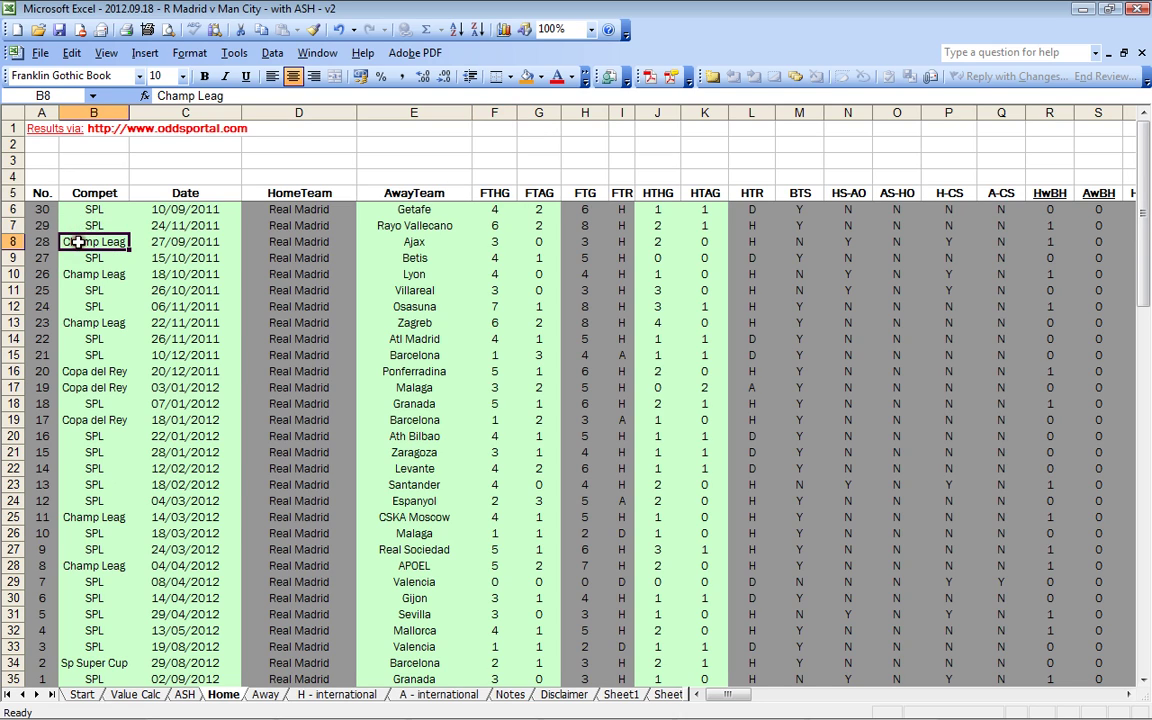
left_click(78, 386)
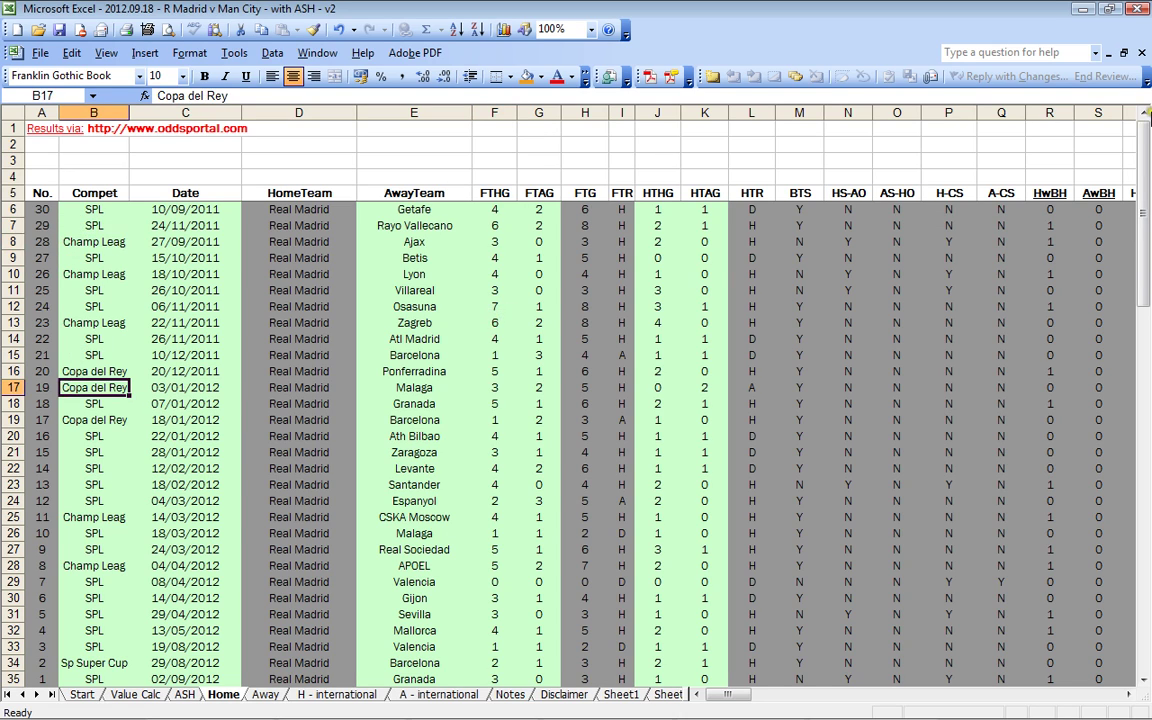
Inspect the Home sheet's full-time result table: Real Madrid's win count, the events total and the win percentage.
left_click_drag(1148, 153, 1148, 284)
left_click(426, 420)
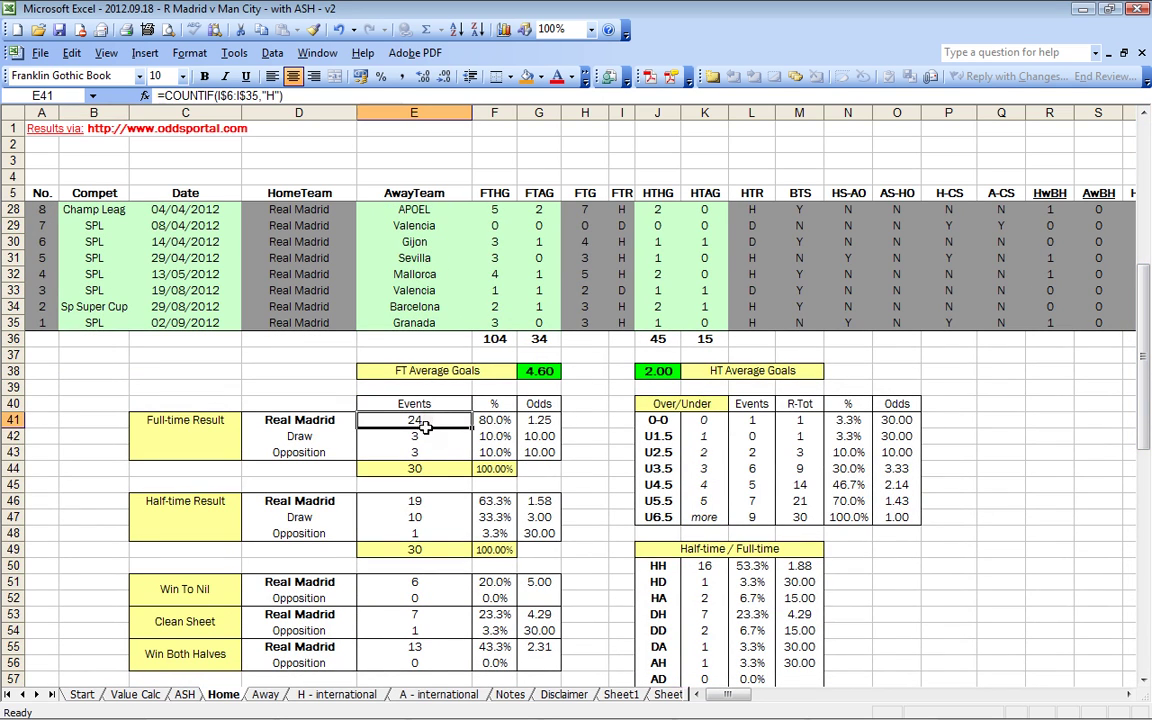
left_click(414, 468)
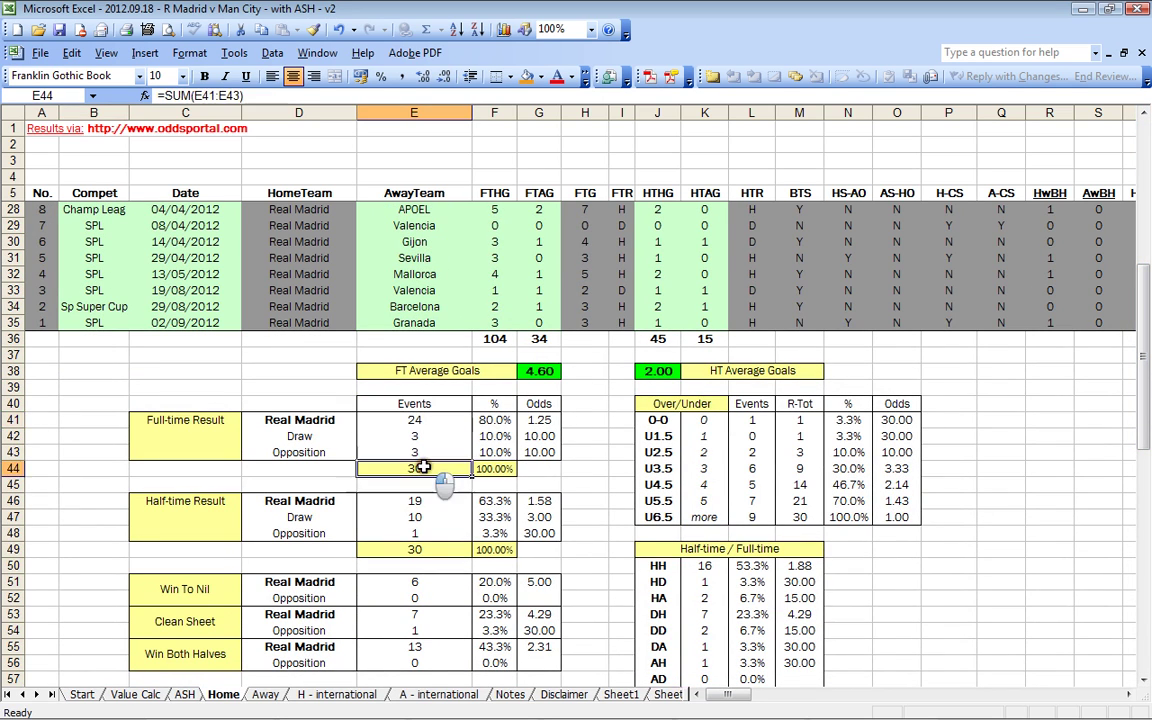
left_click(497, 421)
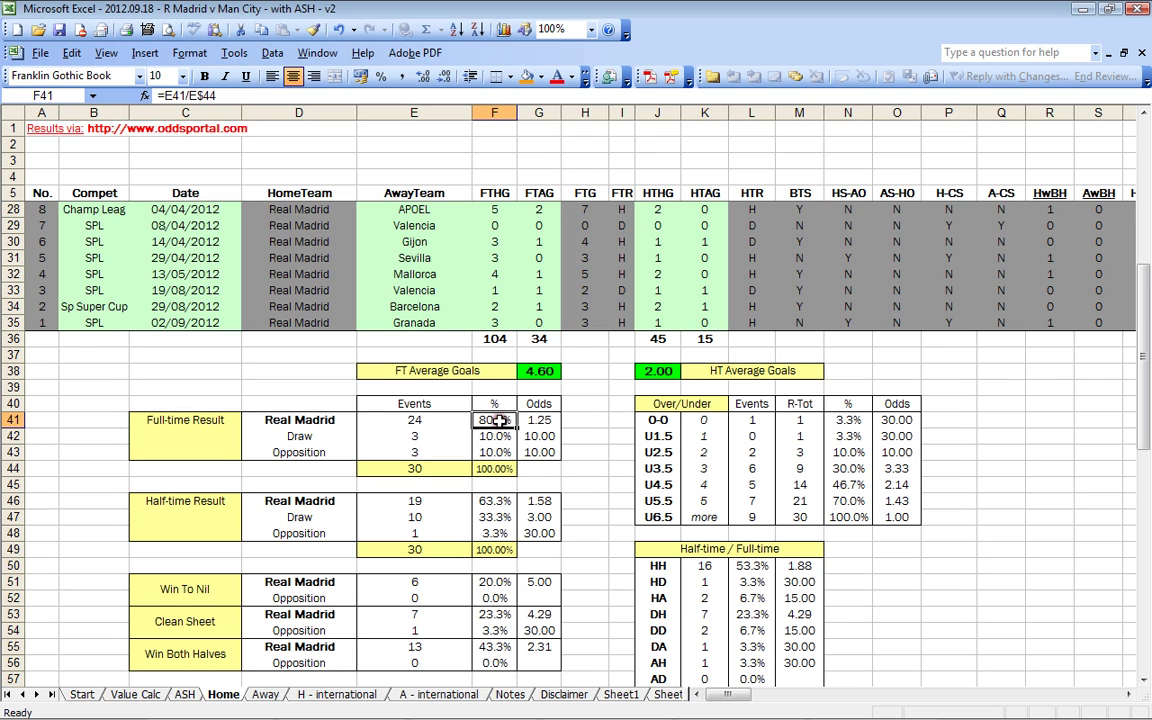
On the Value Calc sheet, examine the full-time result Home and Away counts for the last 30 competitive matches.
left_click(128, 694)
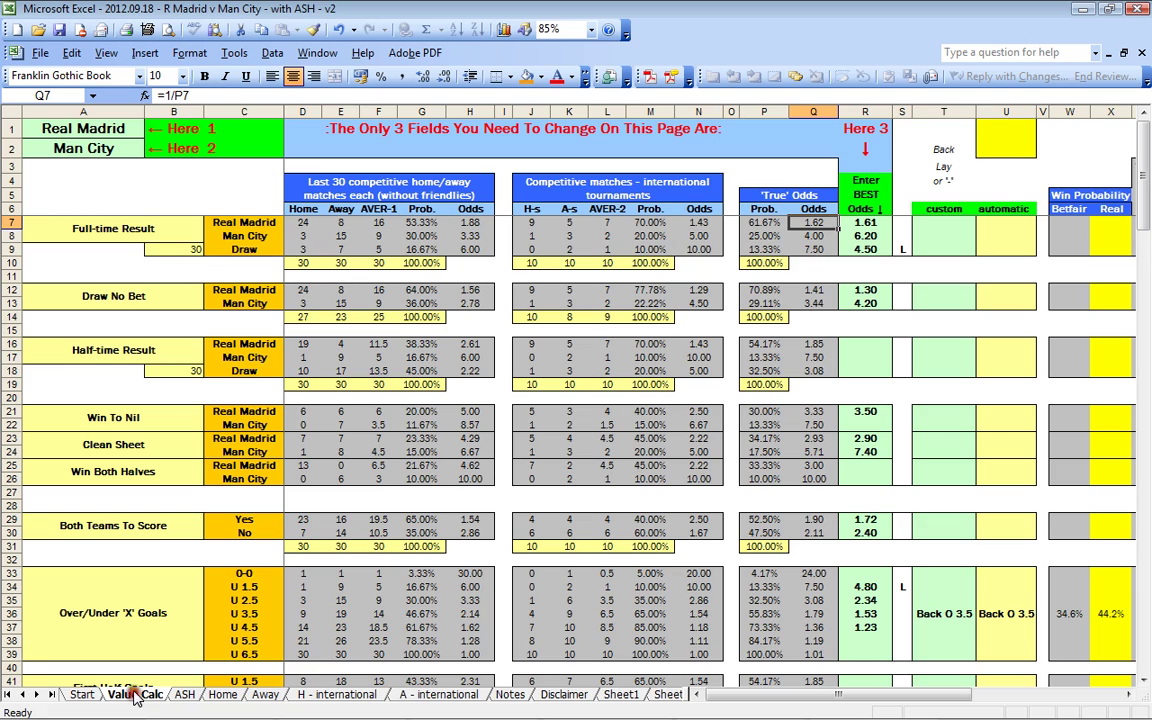
left_click(308, 225)
left_click(305, 236)
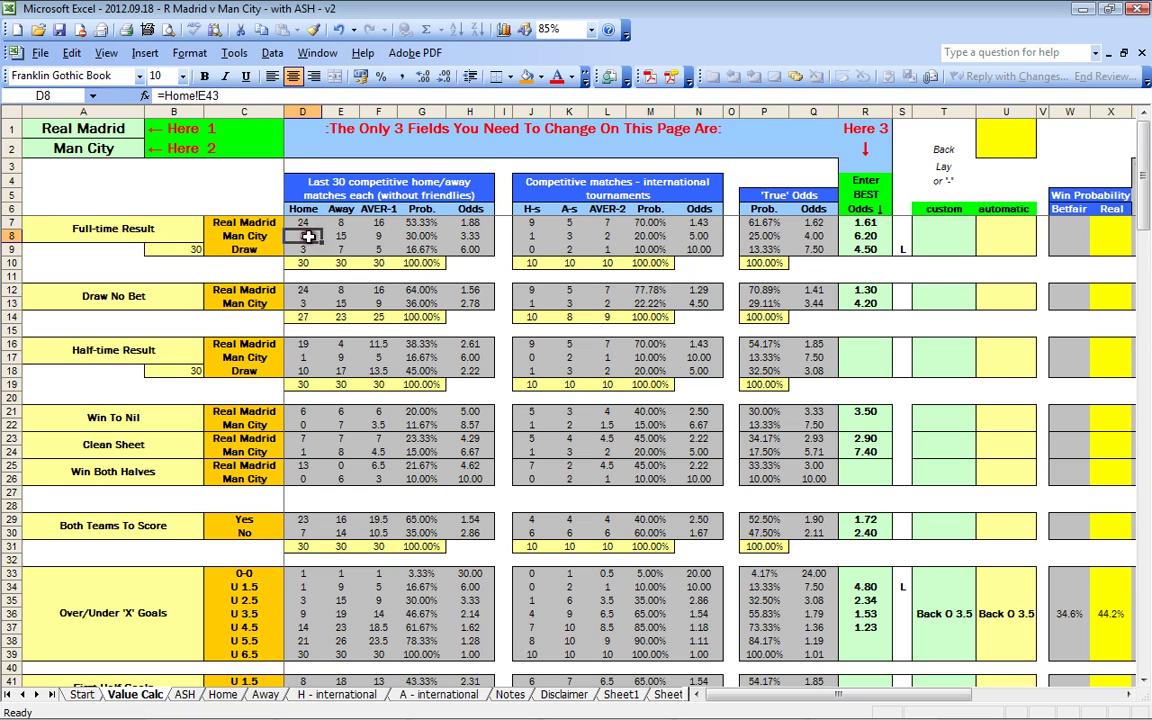
left_click(342, 236)
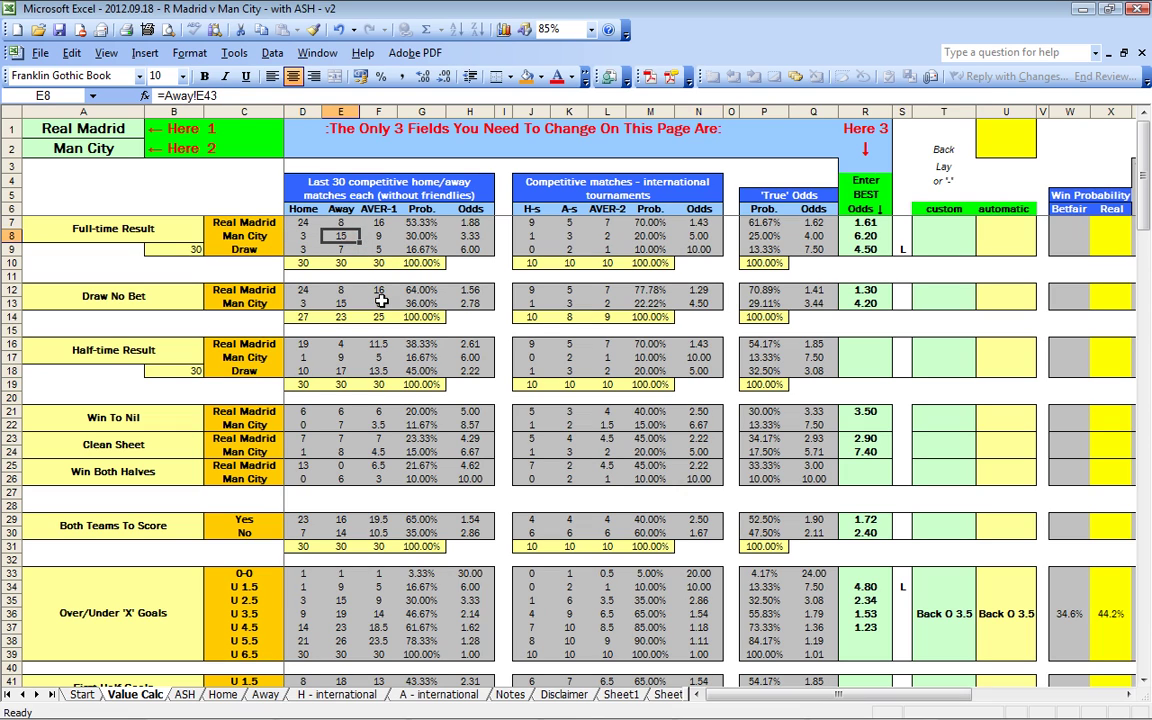
left_click(343, 249)
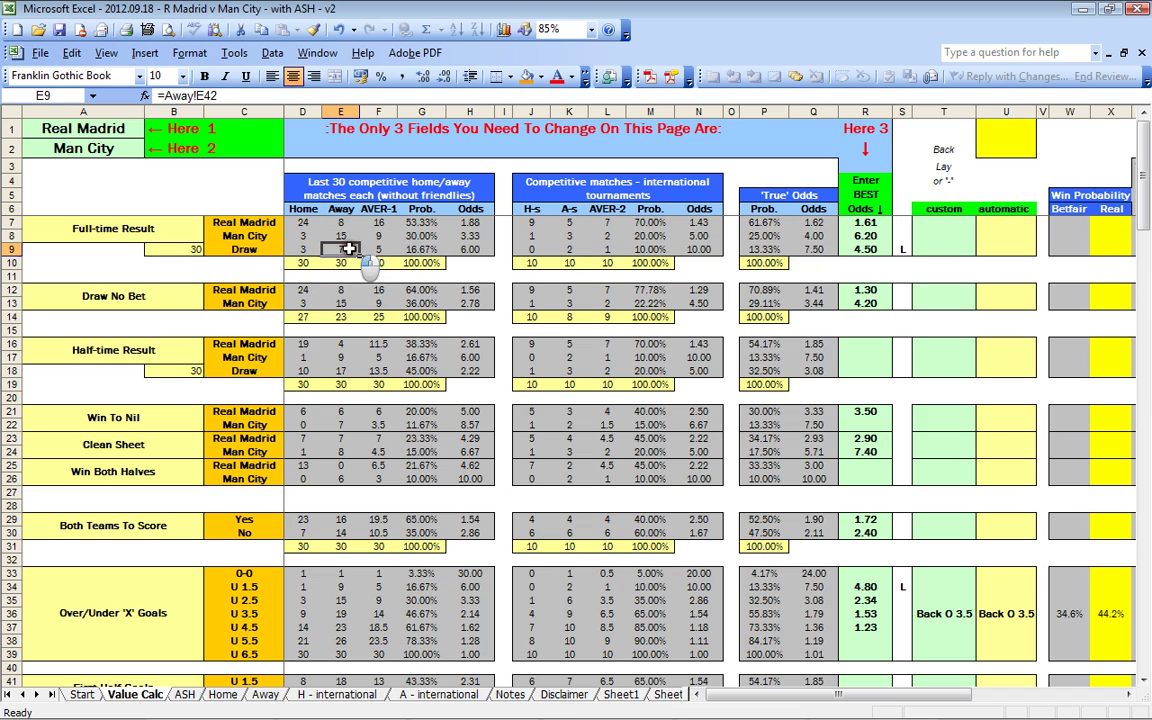
left_click(342, 223)
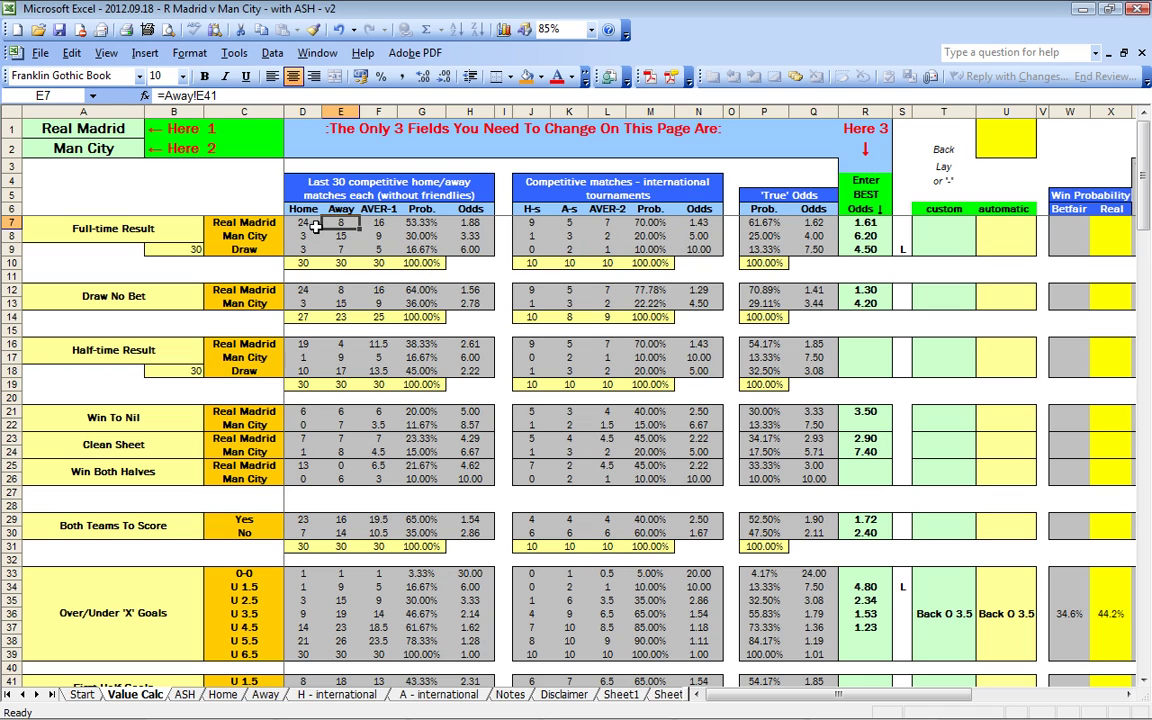
left_click(295, 226)
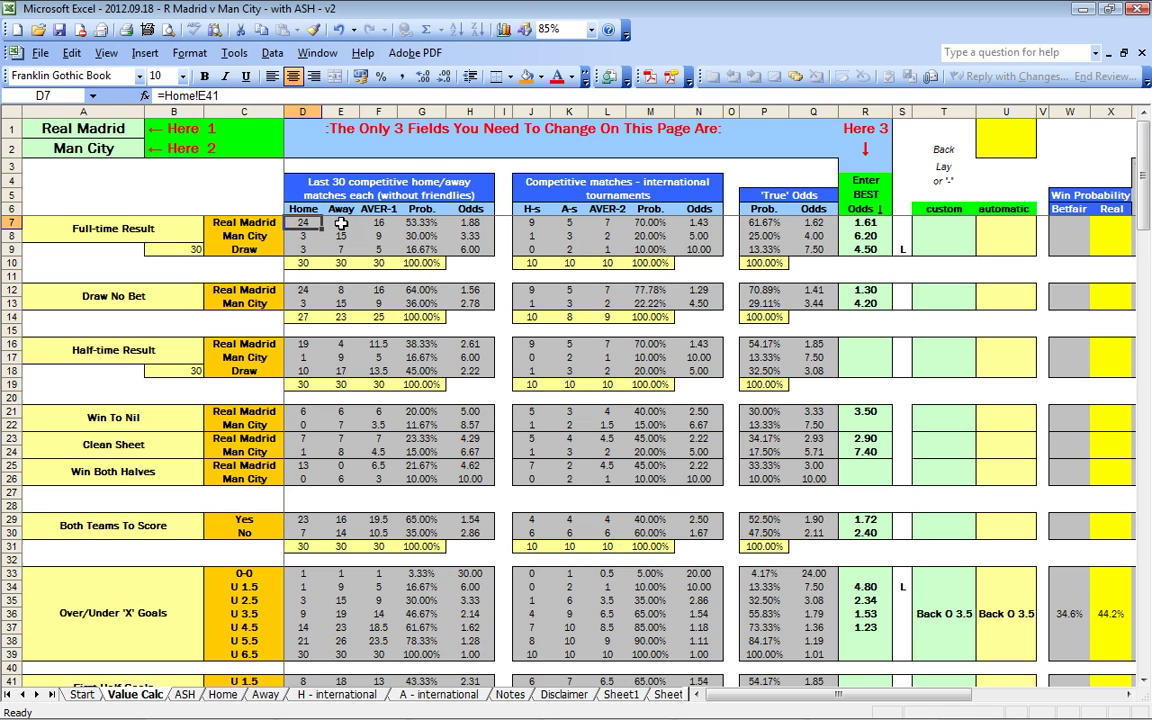
left_click(341, 223)
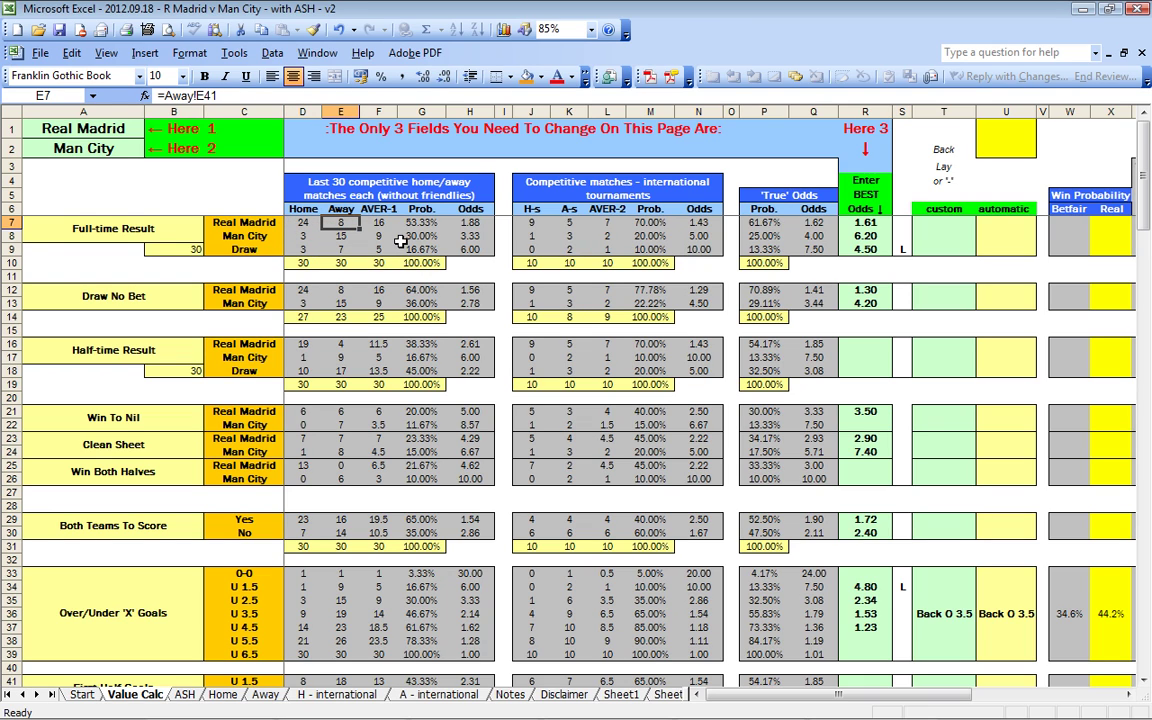
Inspect the AVER-1, probability and odds formulas for Real Madrid's full-time result in the last-30-matches block.
left_click(378, 222)
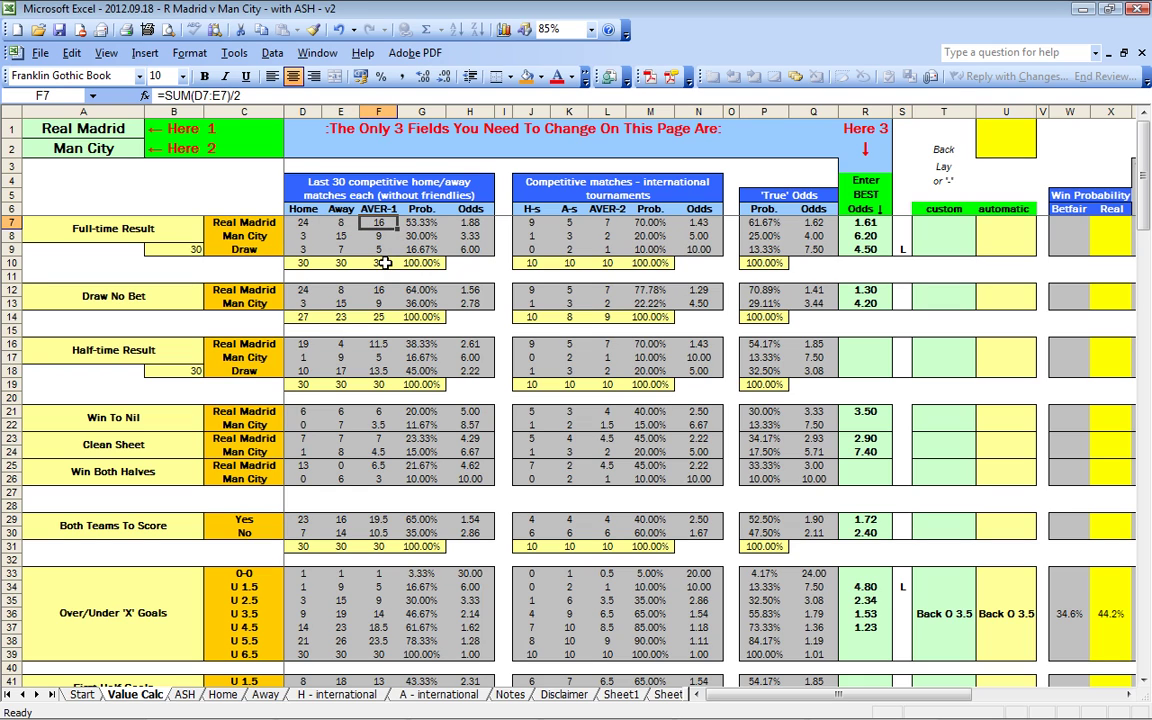
left_click(423, 226)
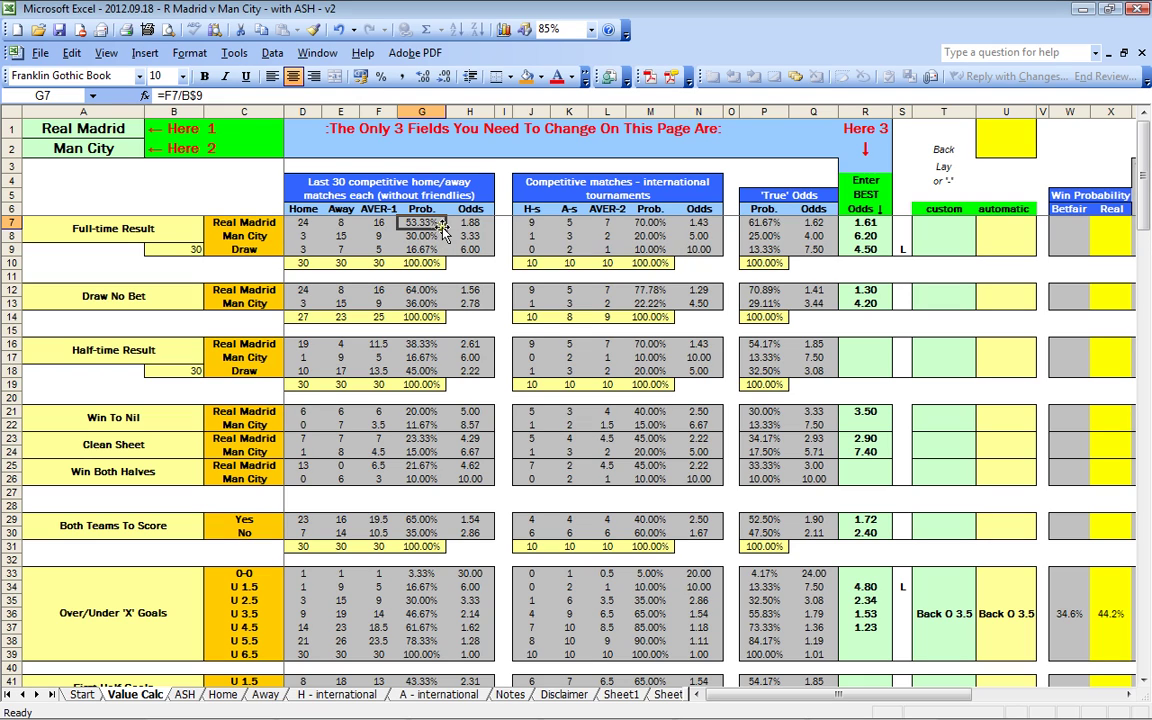
left_click(452, 224)
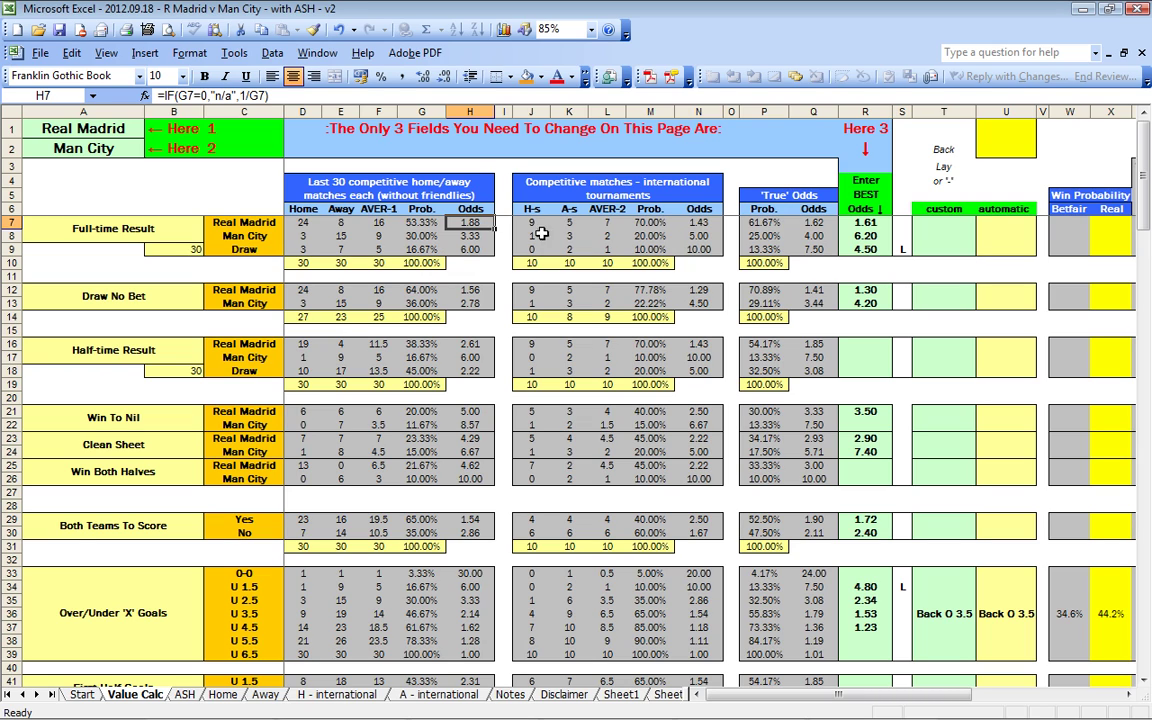
Review Real Madrid's international tournament matches and full-time home and away win counts on the H - international sheet.
left_click(604, 197)
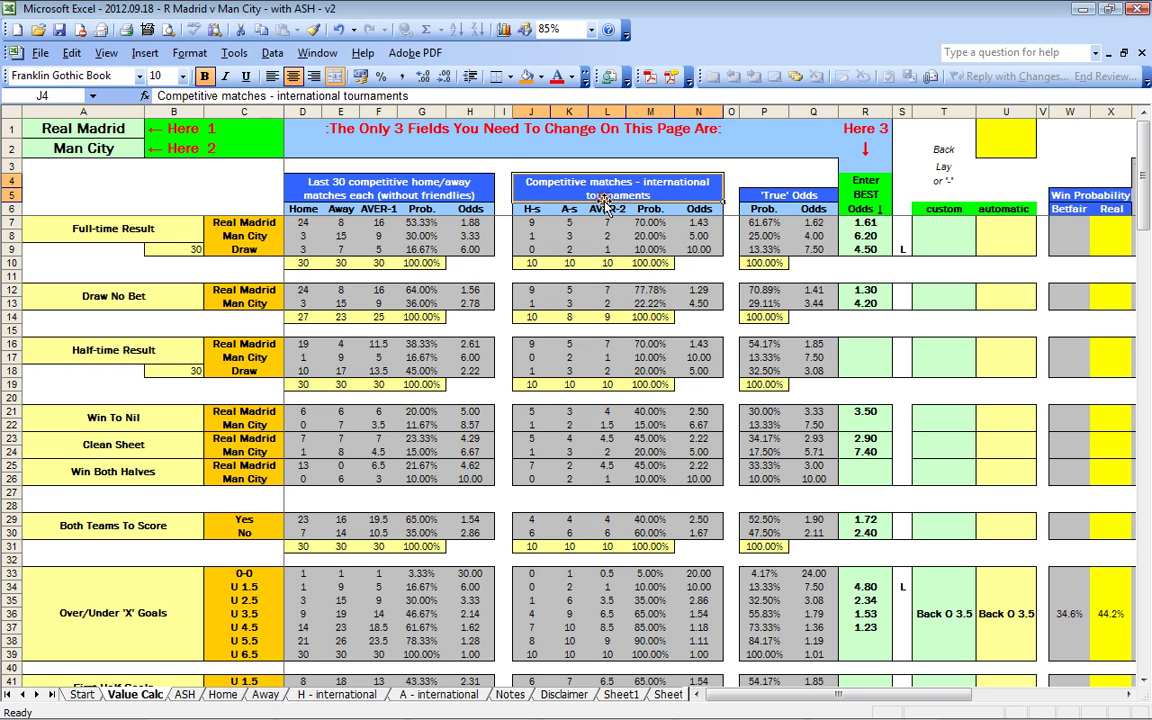
left_click(337, 694)
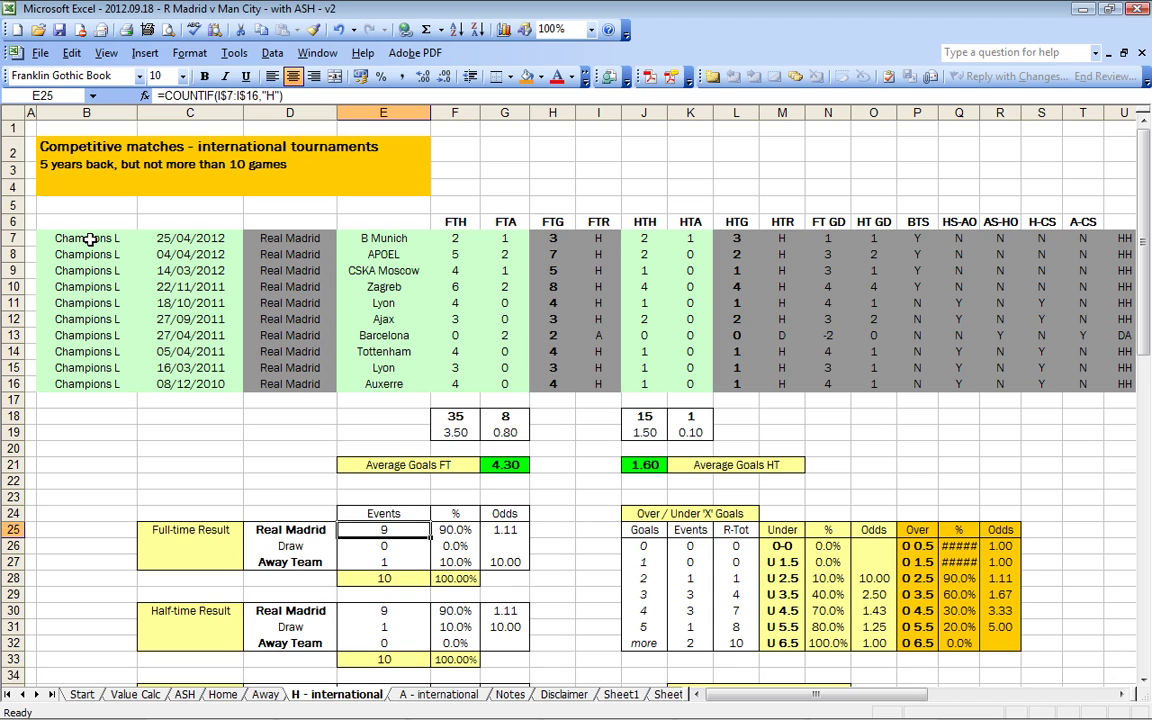
left_click_drag(90, 239, 96, 379)
left_click(315, 254)
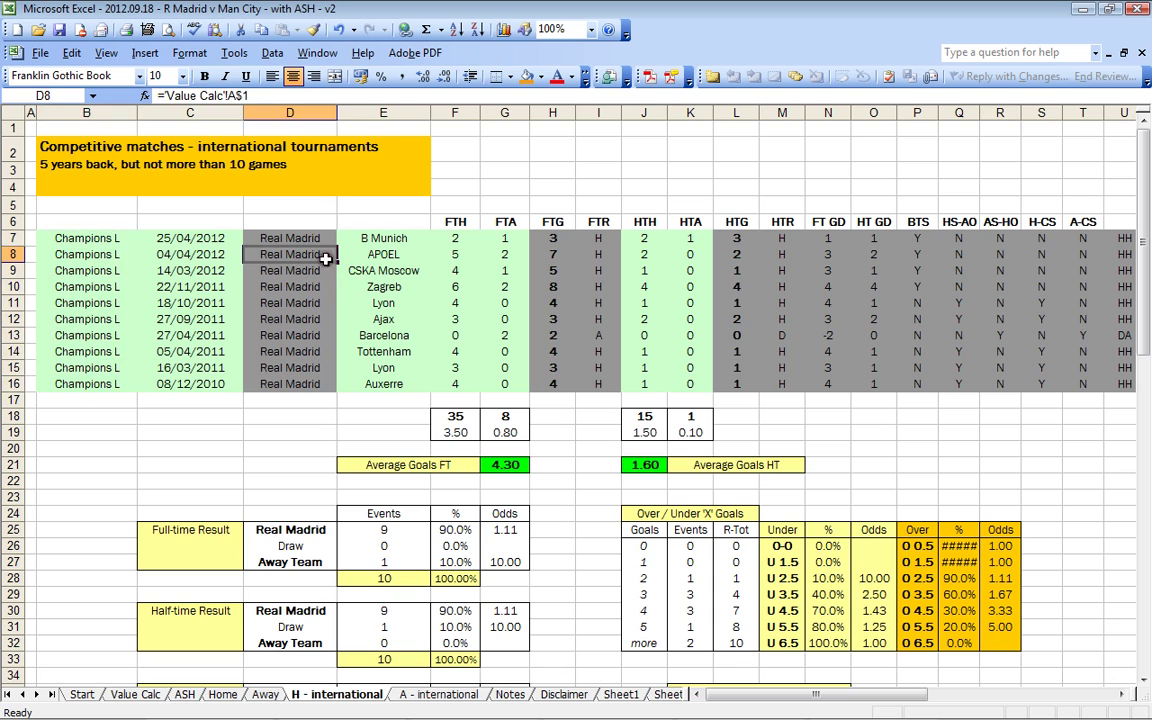
left_click(395, 298)
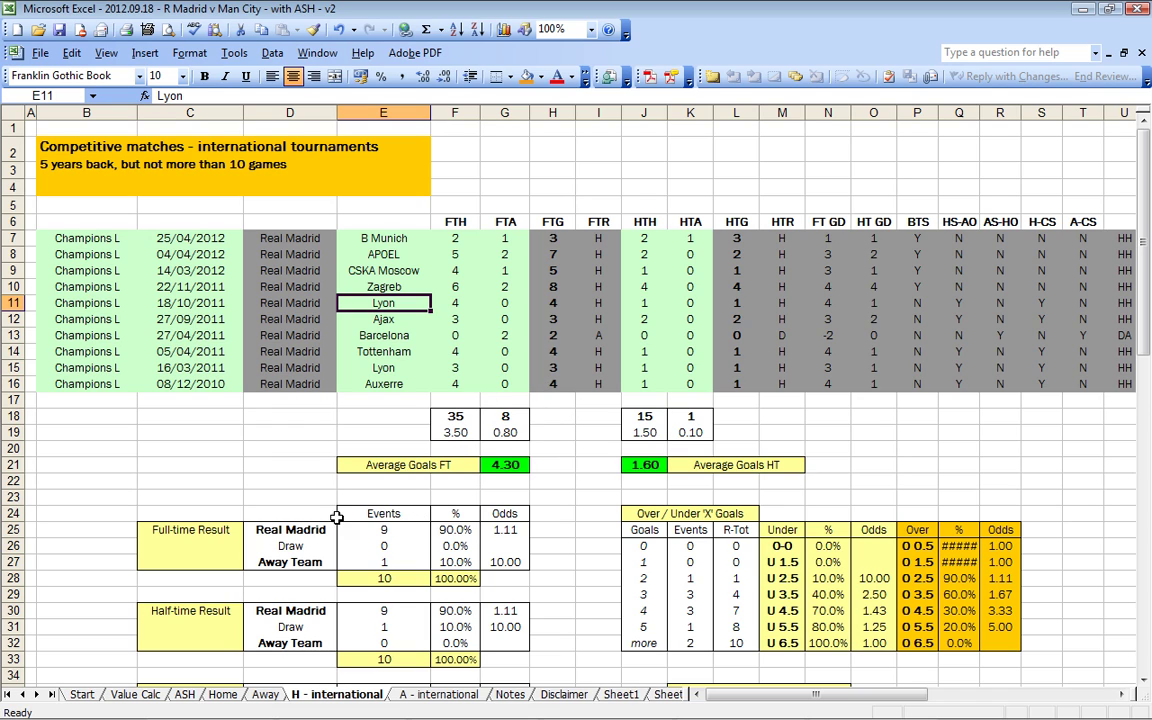
left_click(370, 530)
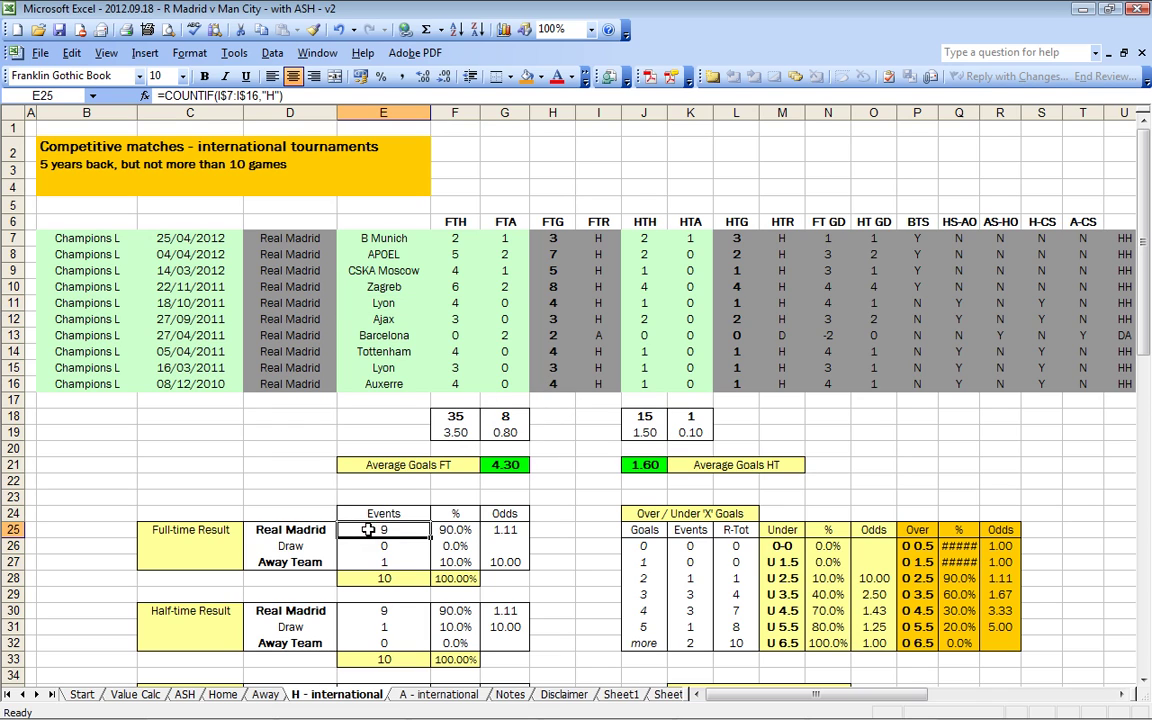
left_click(397, 562)
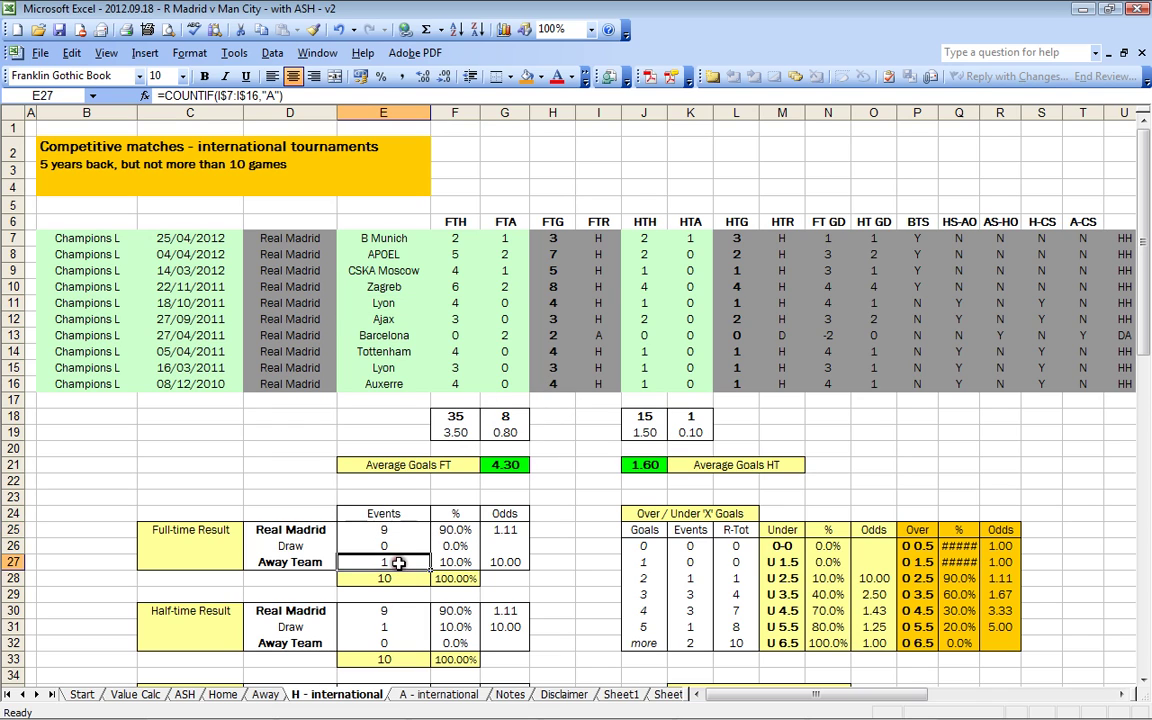
Review Man City's international tournament matches and full-time win, draw and loss counts on the A - international sheet.
left_click(437, 694)
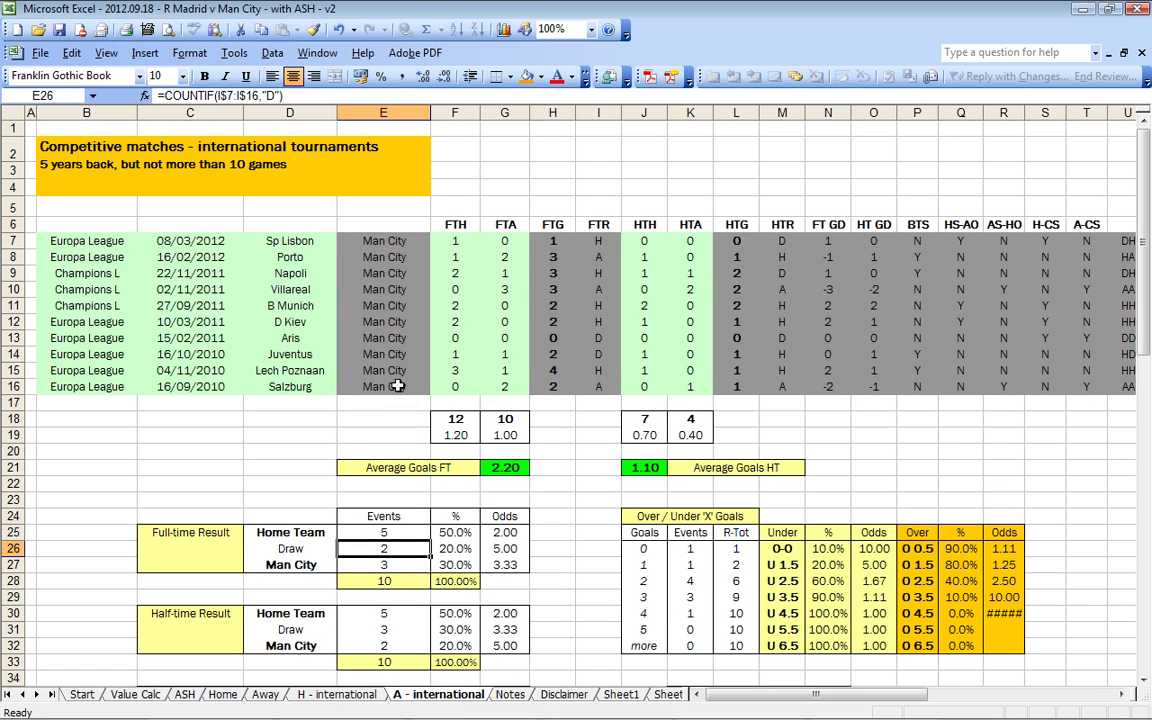
left_click(90, 240)
left_click(101, 270)
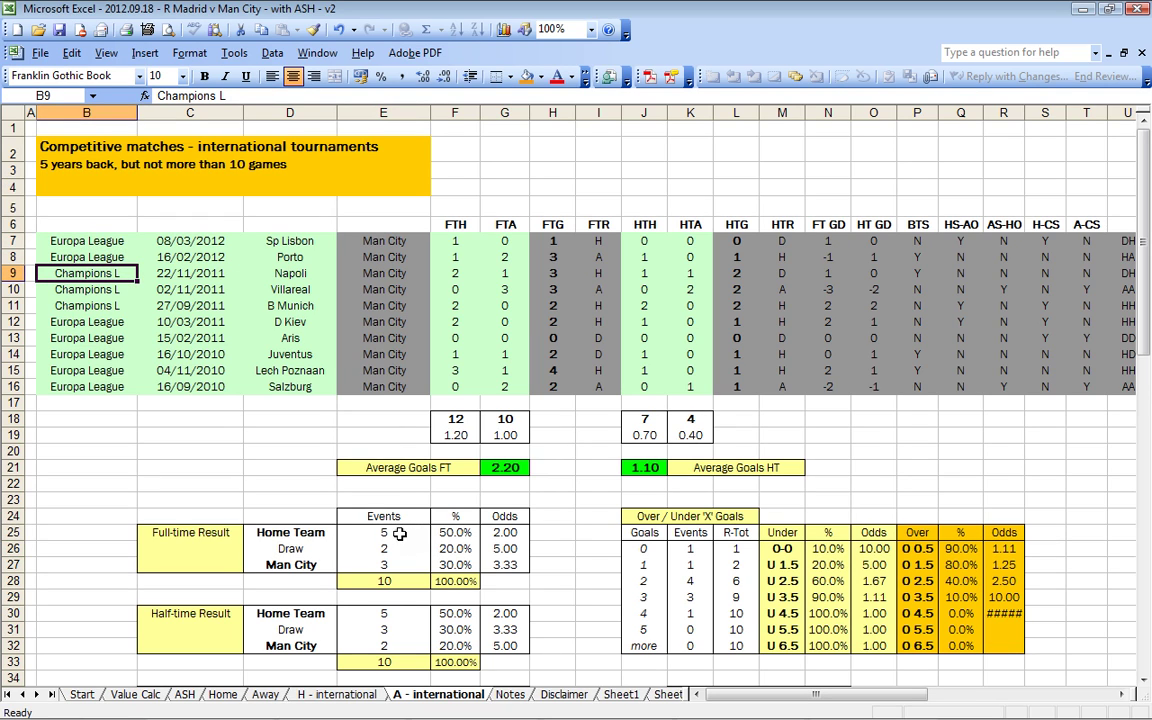
left_click(399, 565)
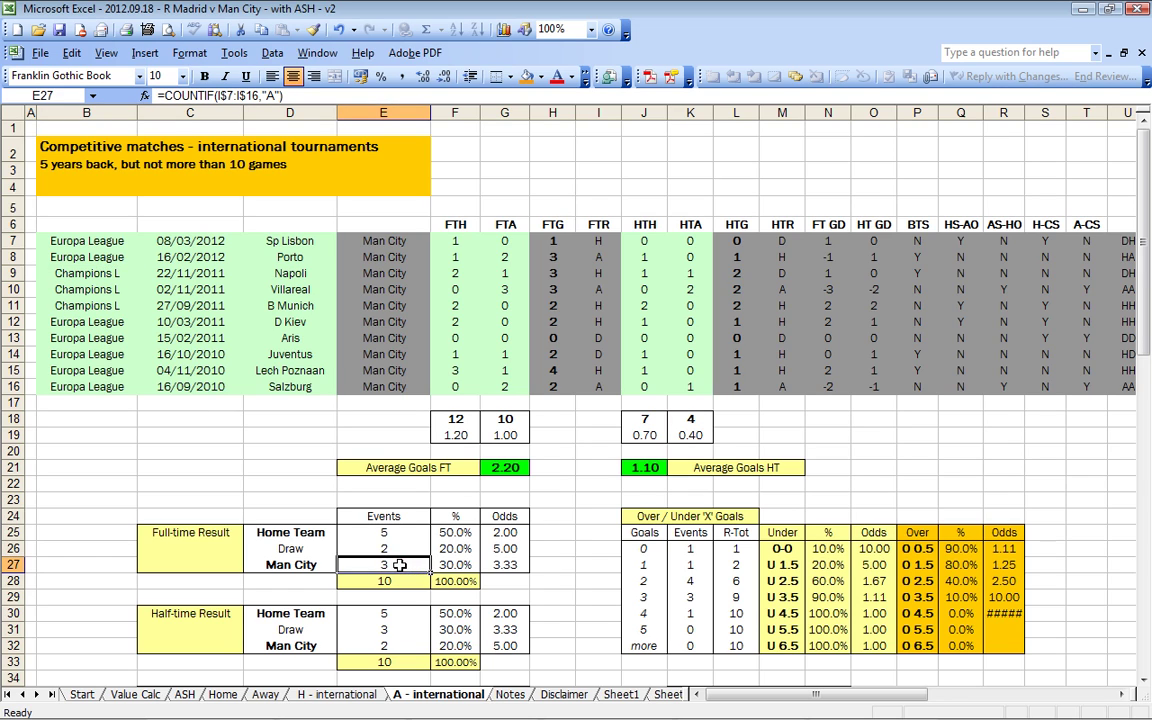
left_click(396, 532)
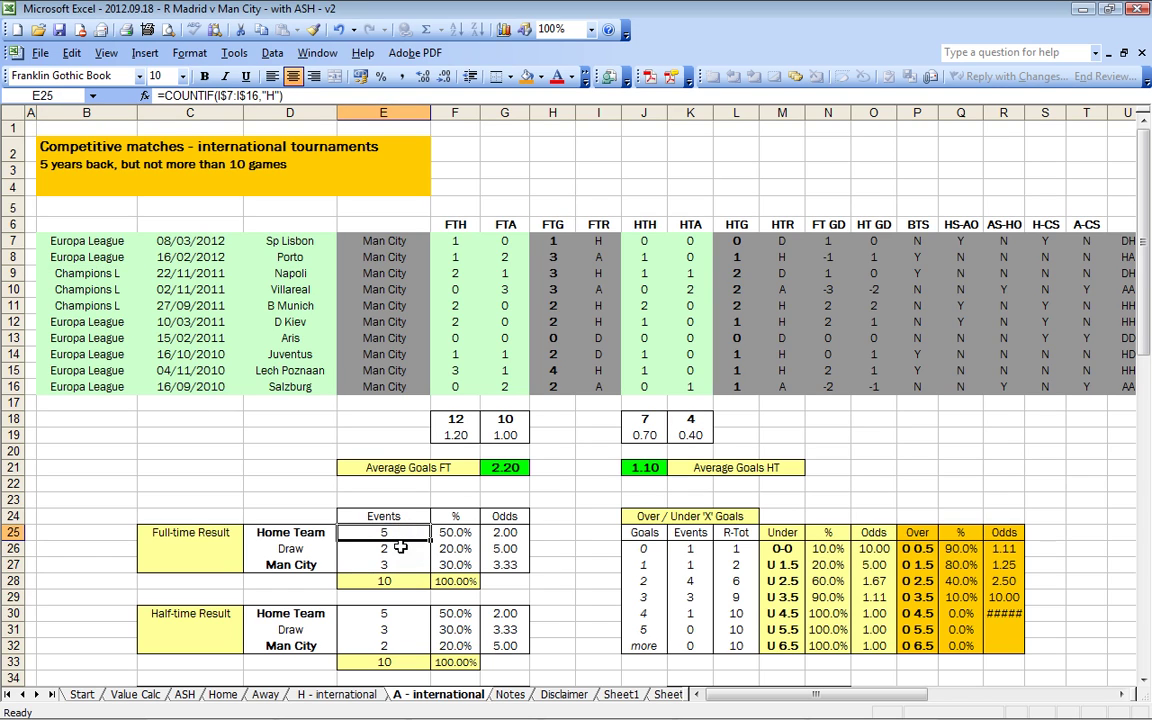
left_click(400, 547)
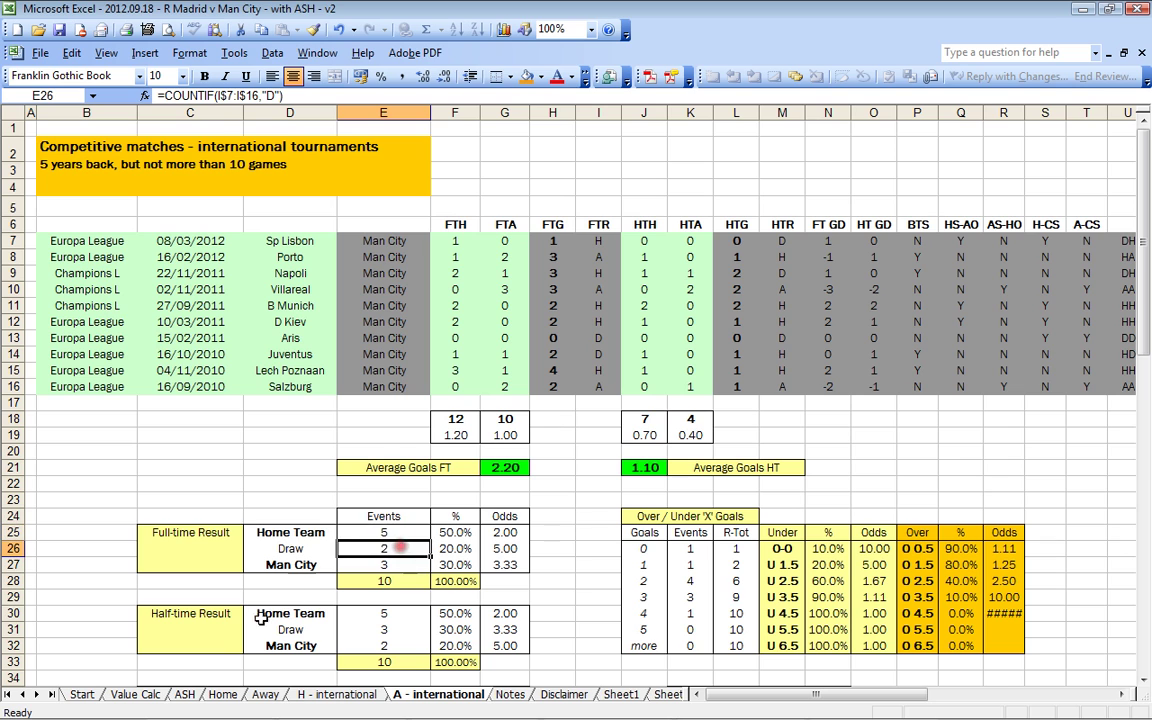
Return to Value Calc and check Real Madrid's full-time H-s and A-s figures in the international tournaments block.
left_click(142, 697)
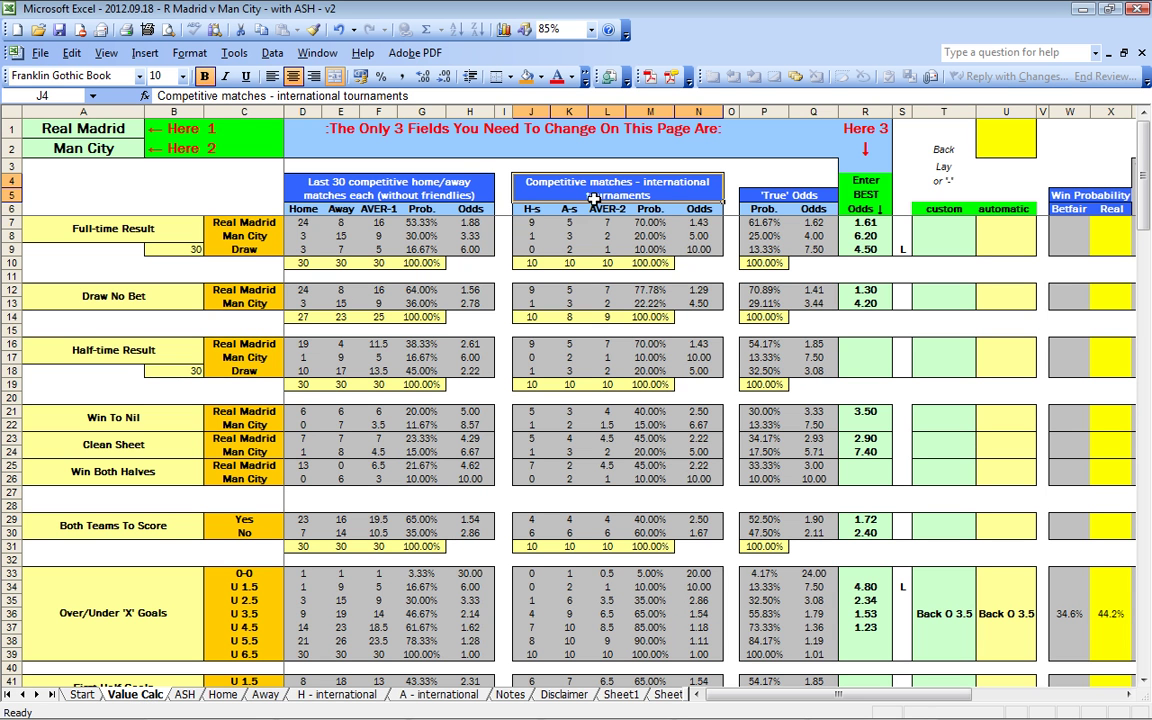
left_click(531, 222)
left_click(567, 222)
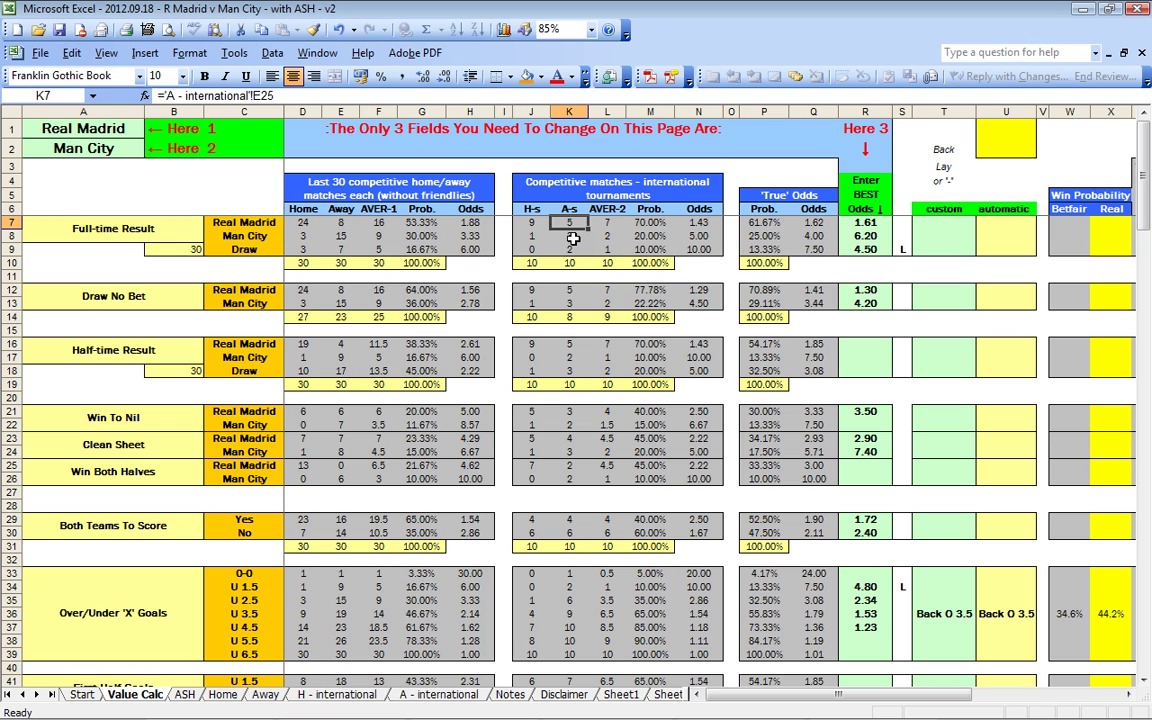
Inspect Real Madrid's full-time figures and formulas across the international tournaments block, then its 'True' odds and best odds.
left_click(531, 222)
left_click(566, 222)
left_click(606, 223)
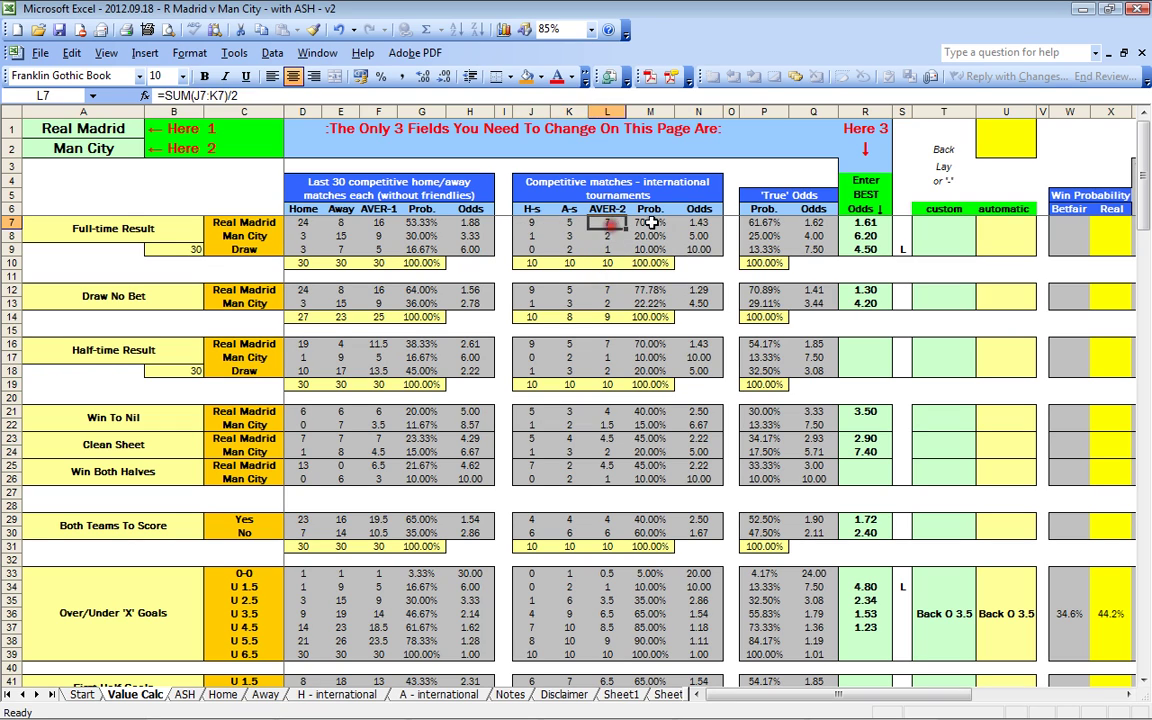
left_click(652, 223)
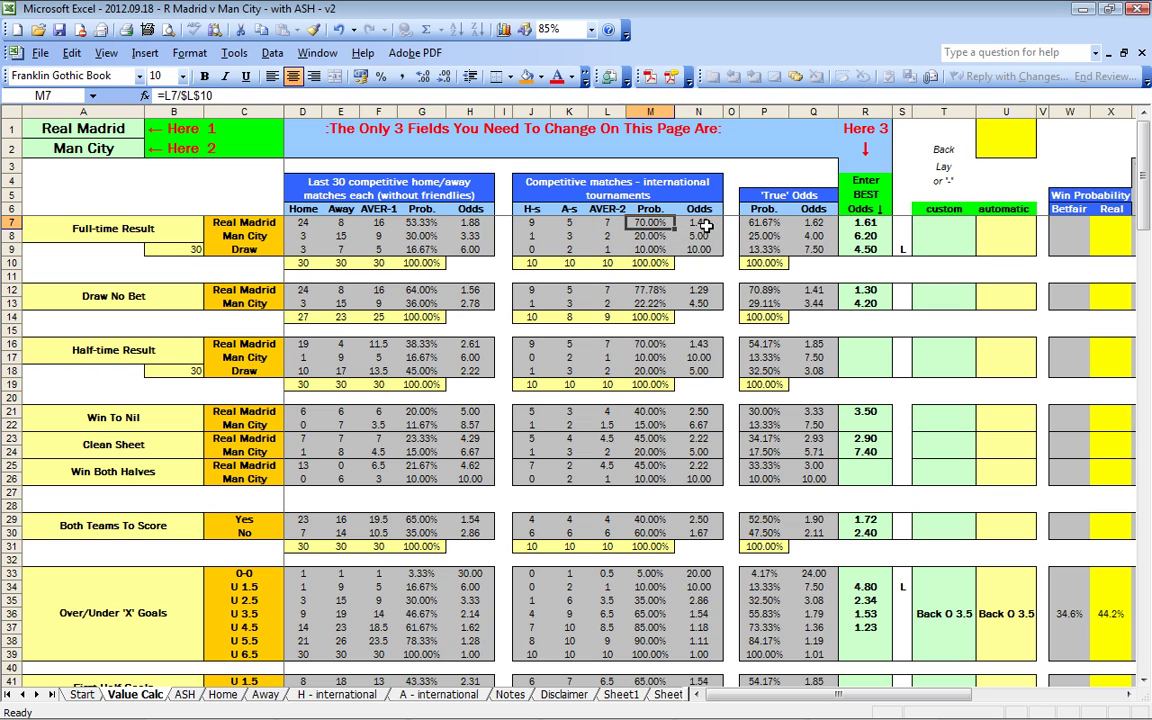
left_click(703, 223)
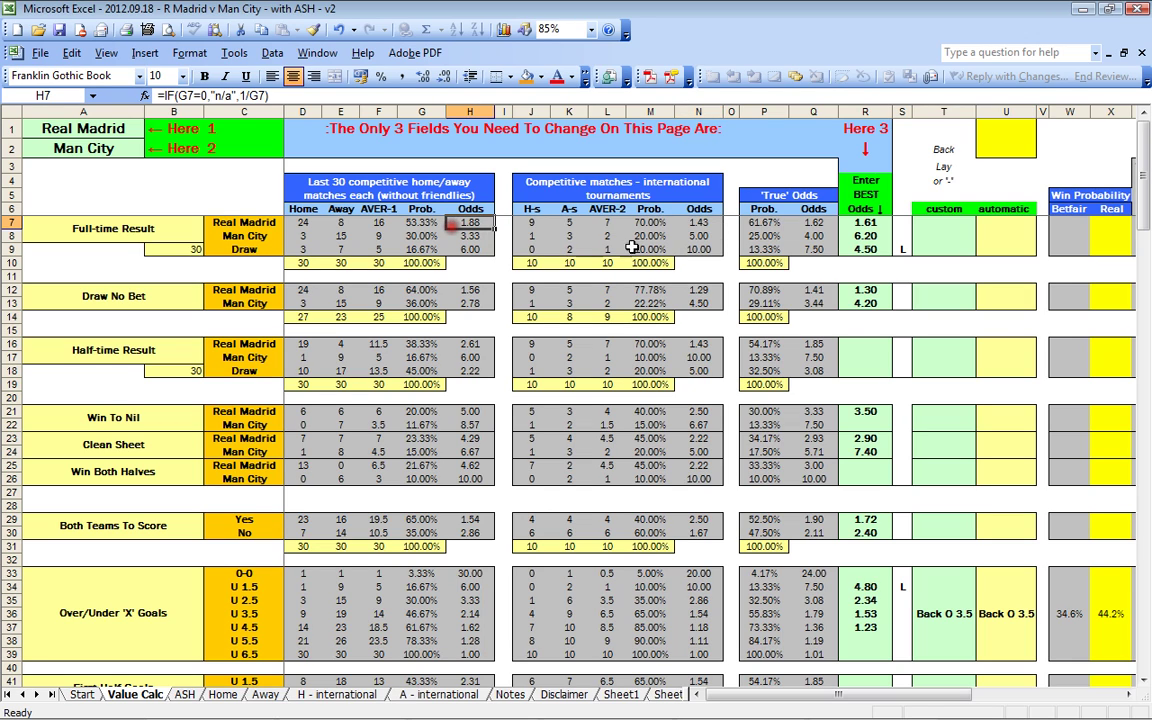
left_click(712, 223)
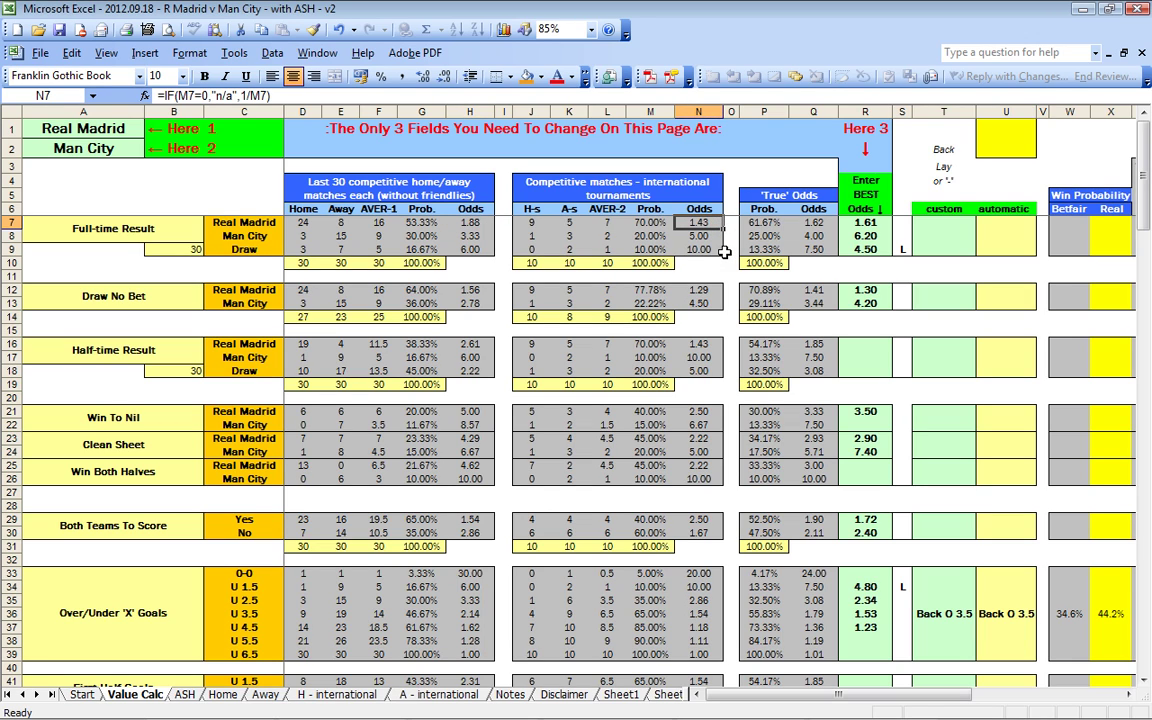
left_click(813, 222)
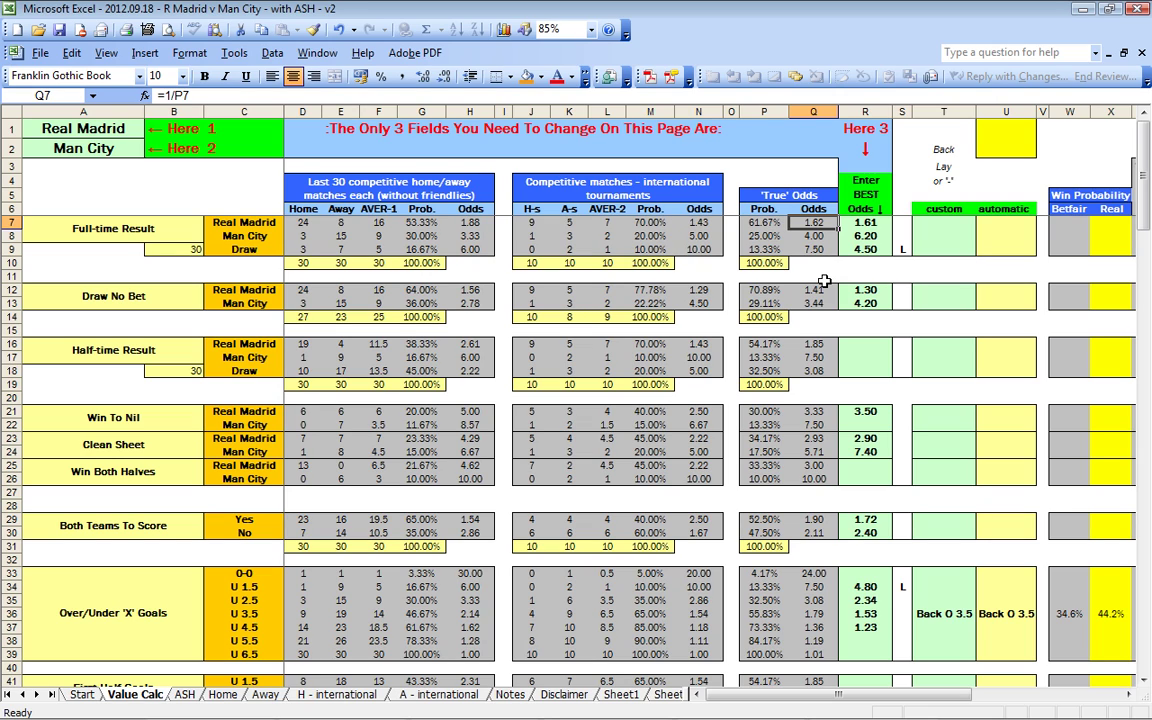
left_click(866, 223)
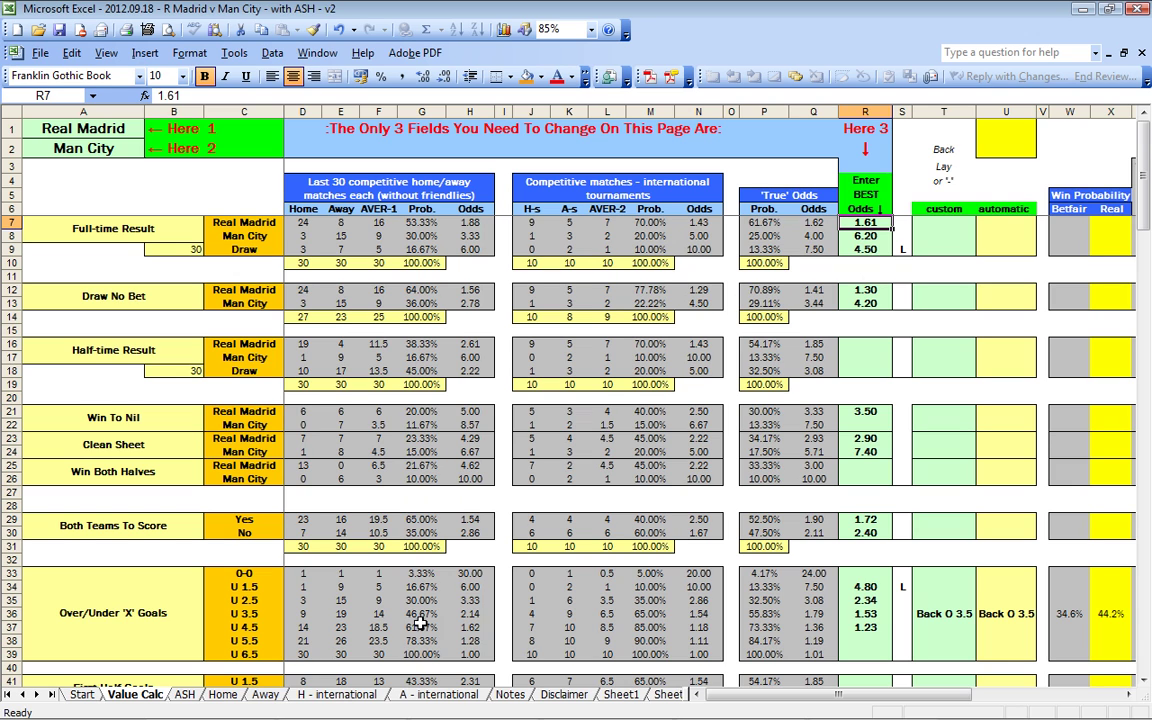
Switch to Firefox and check bet365's 1X2 odds history for Real Madrid - Manchester City on OddsPortal.
mouse_move(418, 706)
left_click(200, 706)
left_click(297, 15)
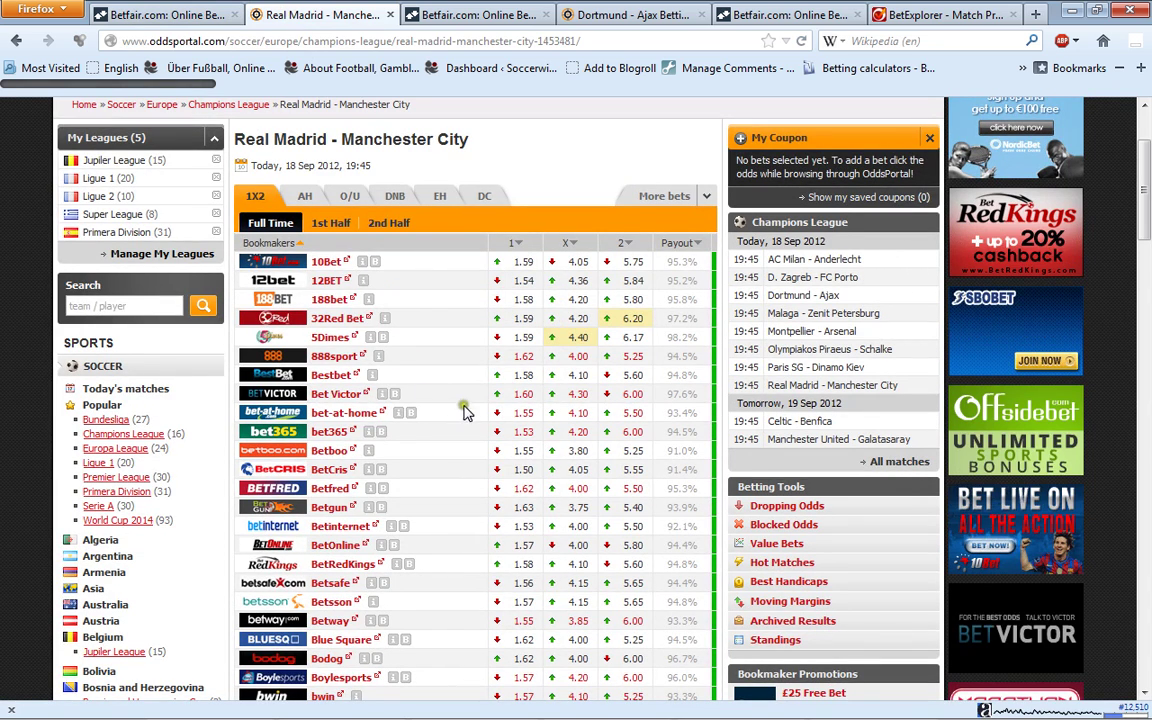
mouse_move(517, 437)
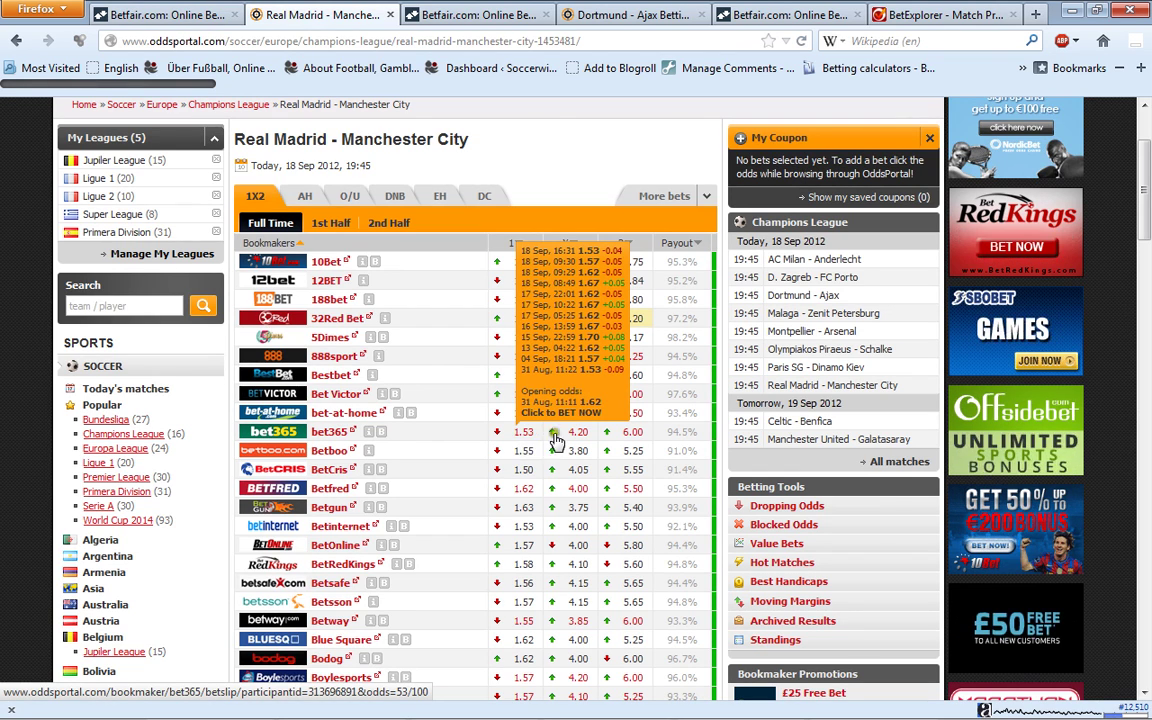
mouse_move(580, 440)
mouse_move(630, 442)
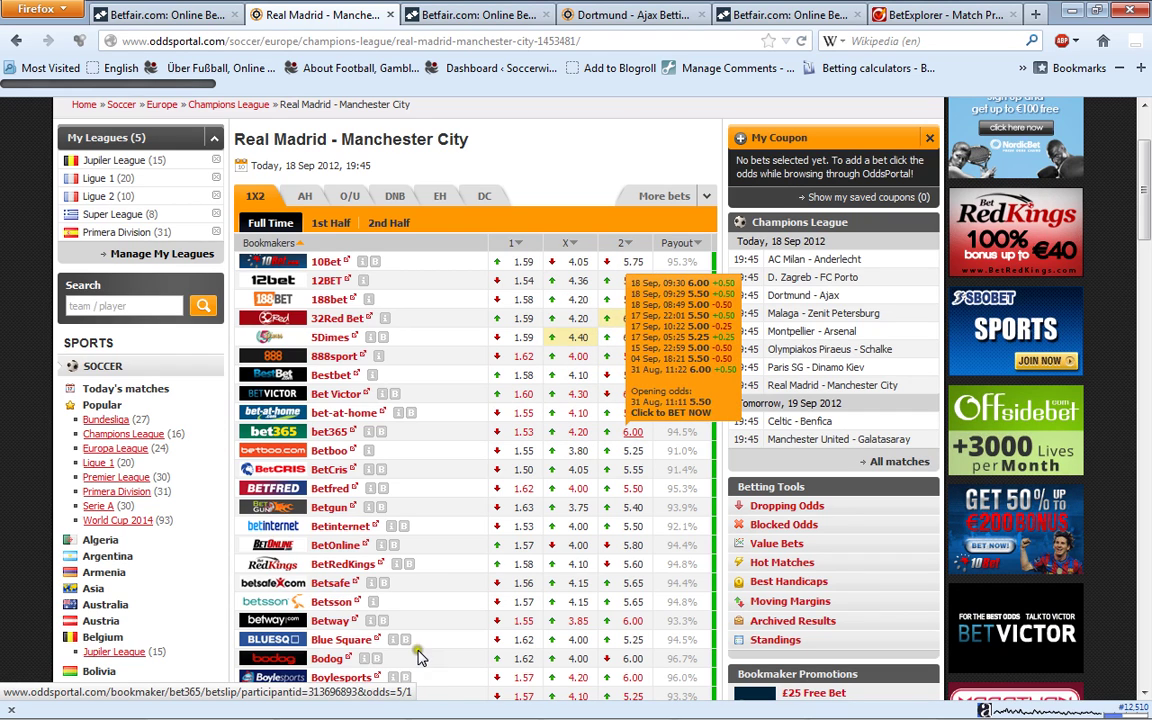
Return to the Real Madrid v Man City workbook and compare 'True' odds with best odds for Man City and the Draw.
left_click(358, 713)
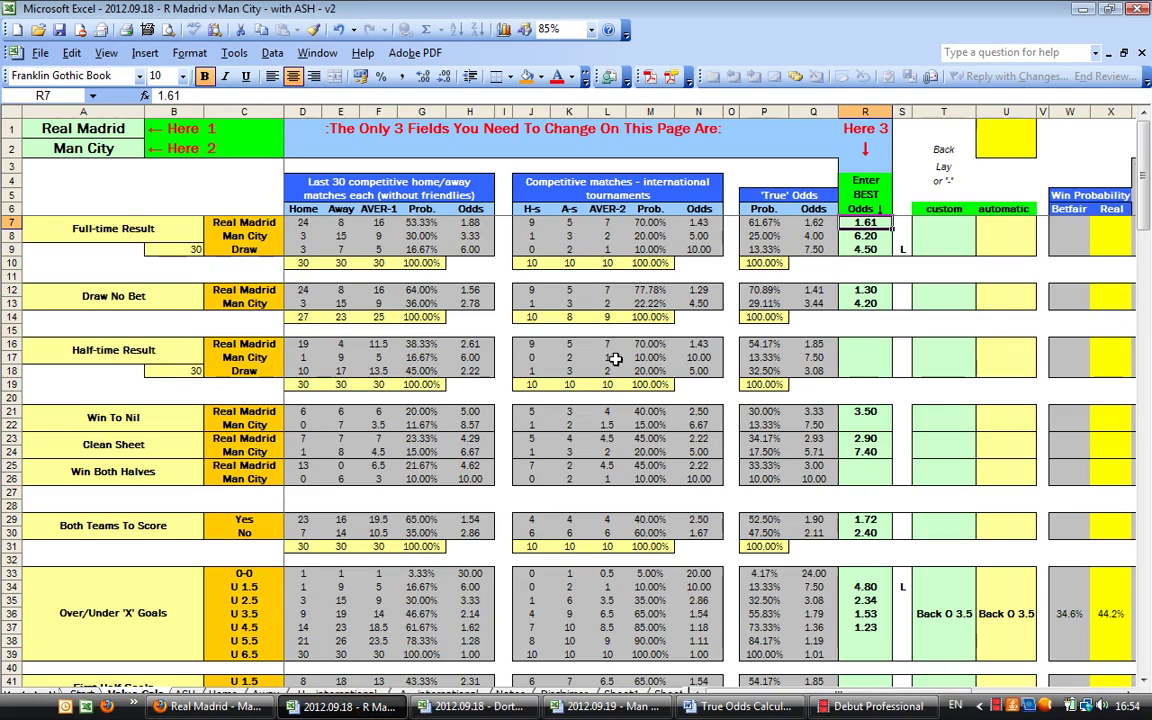
left_click(820, 251)
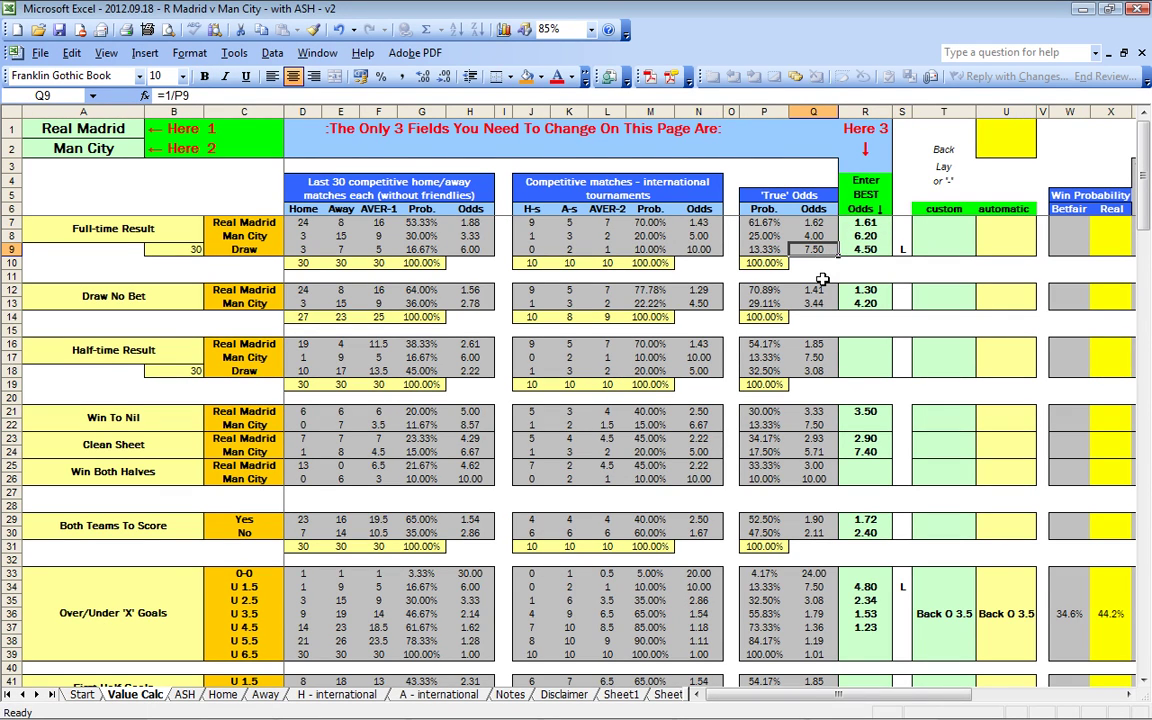
left_click(816, 236)
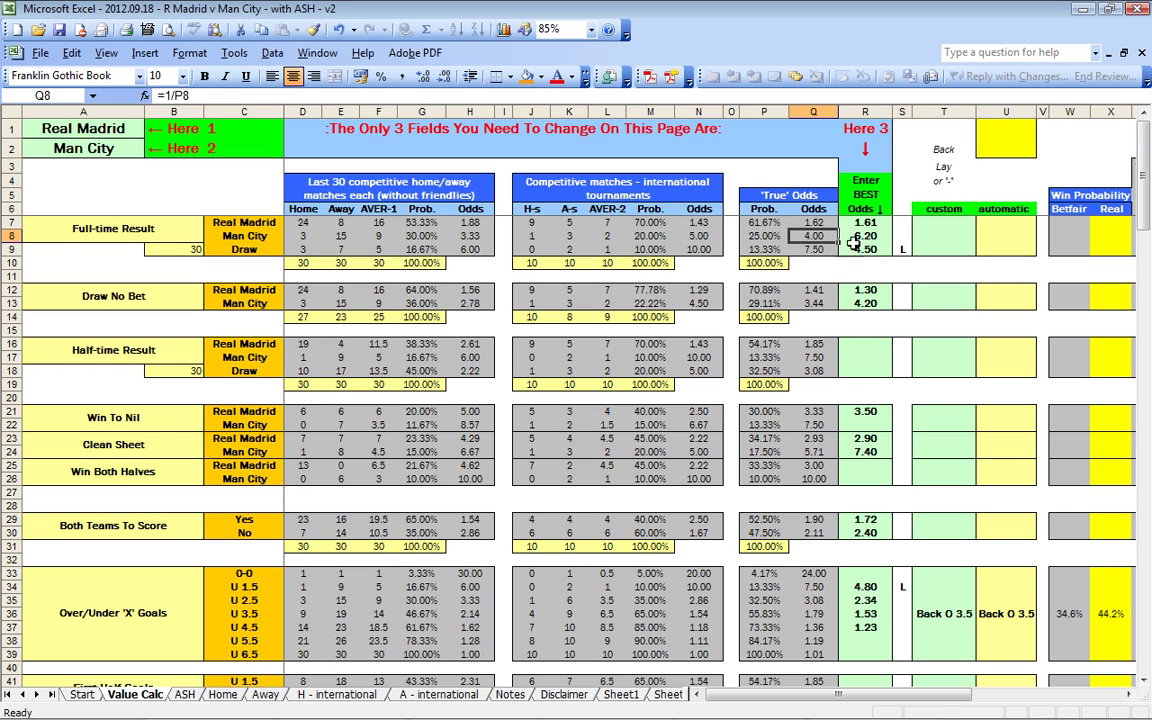
mouse_move(866, 249)
left_mouse_down()
mouse_move(866, 234)
mouse_move(862, 245)
left_mouse_up()
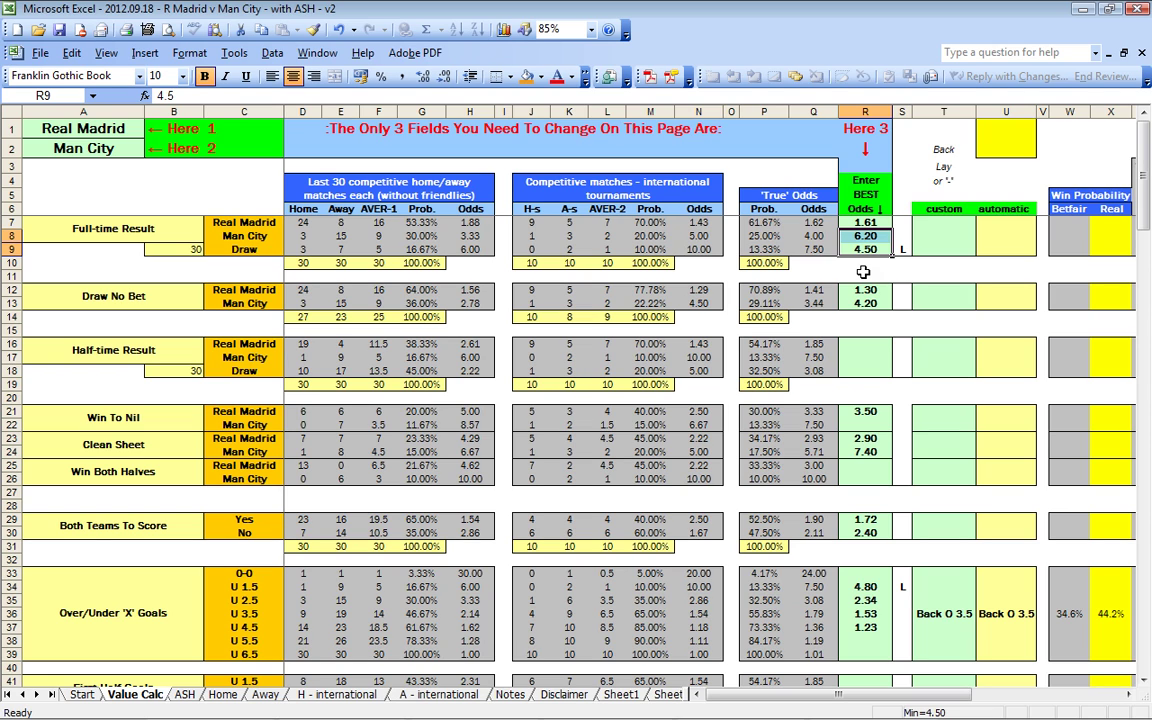
Enter Lay as the custom bet for Real Madrid's full-time result and review its win probability and value figures.
key("Tab")
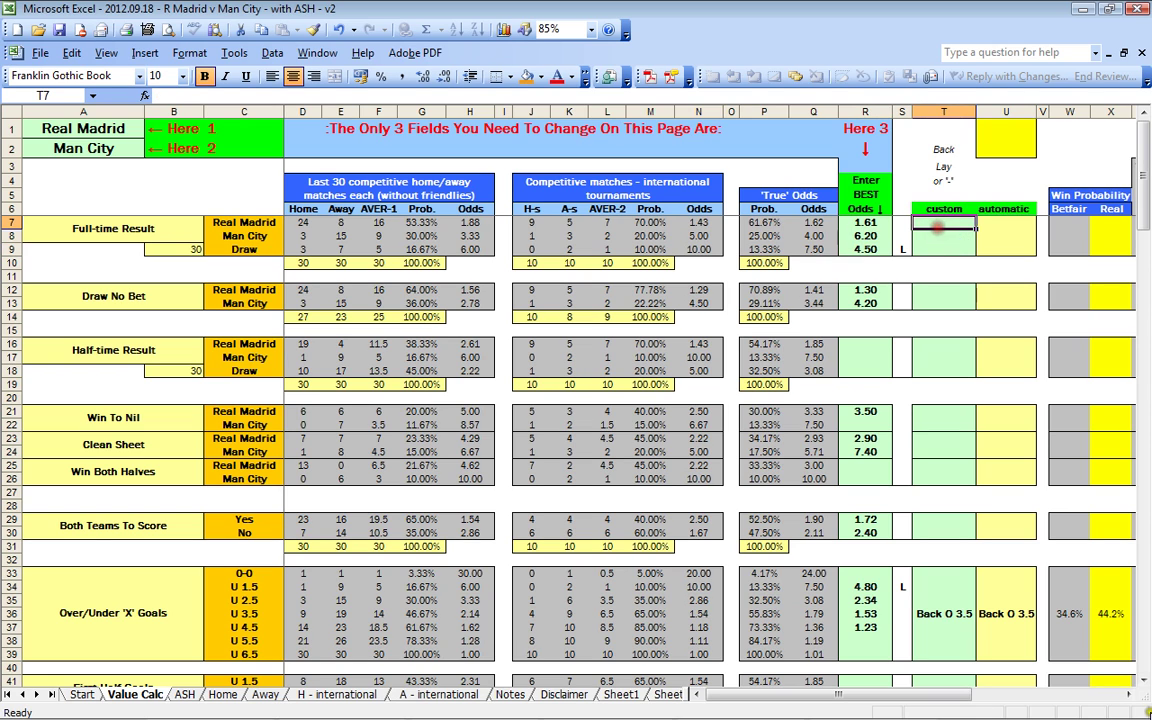
left_click(1128, 694)
left_click(1128, 694)
left_click(1128, 694)
left_click(1128, 694)
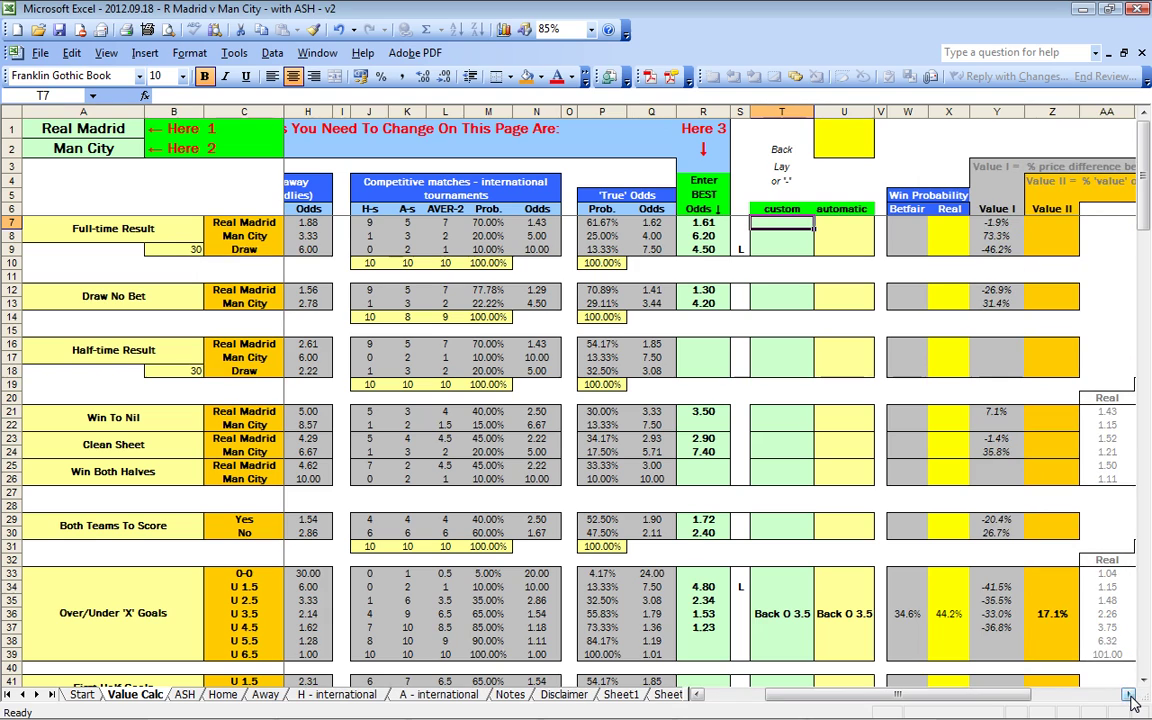
type("Lay")
key("Return")
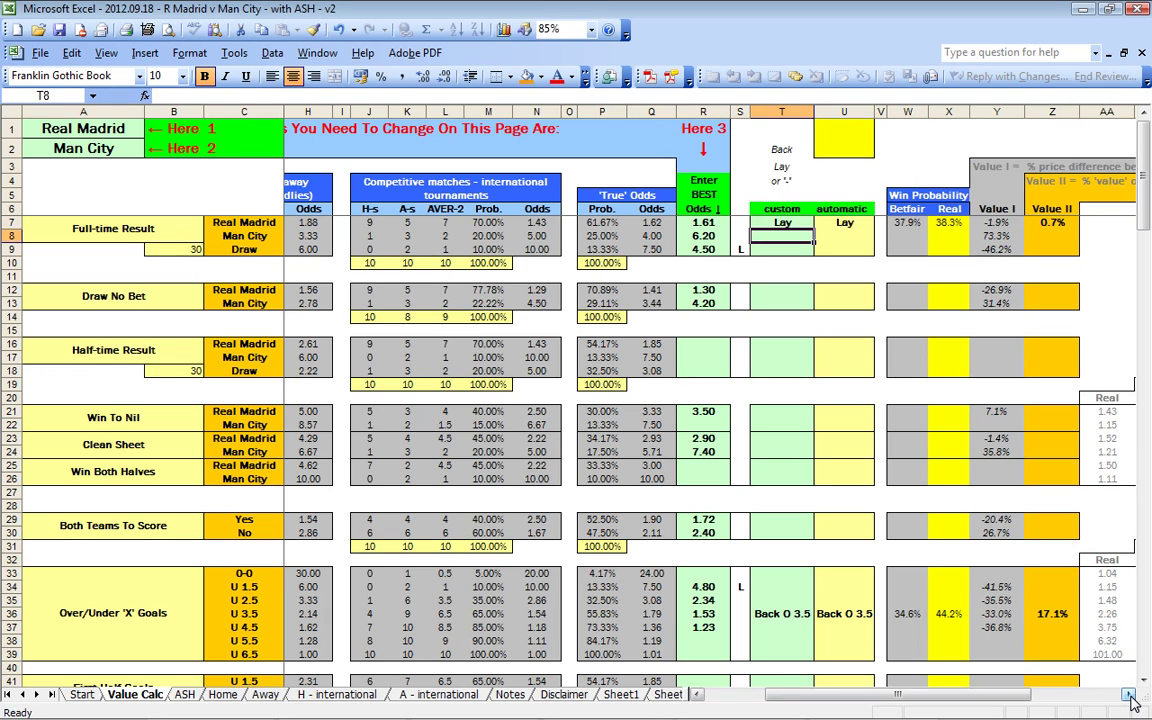
left_click(705, 221)
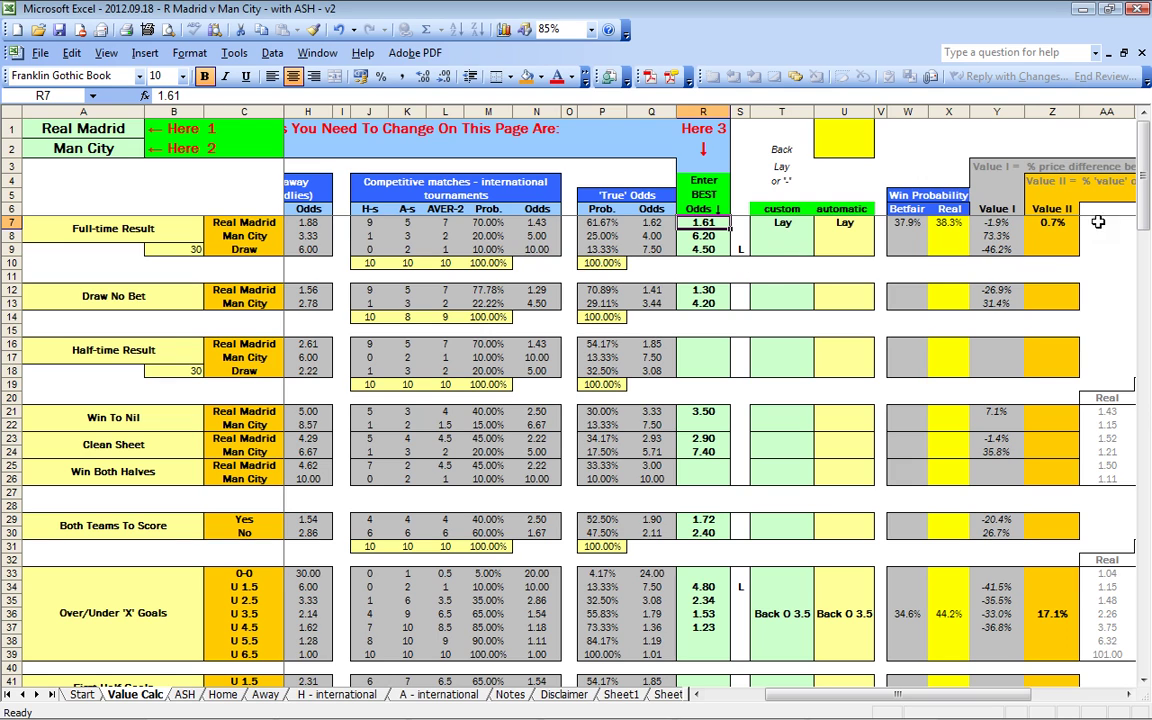
left_click_drag(1054, 221, 781, 224)
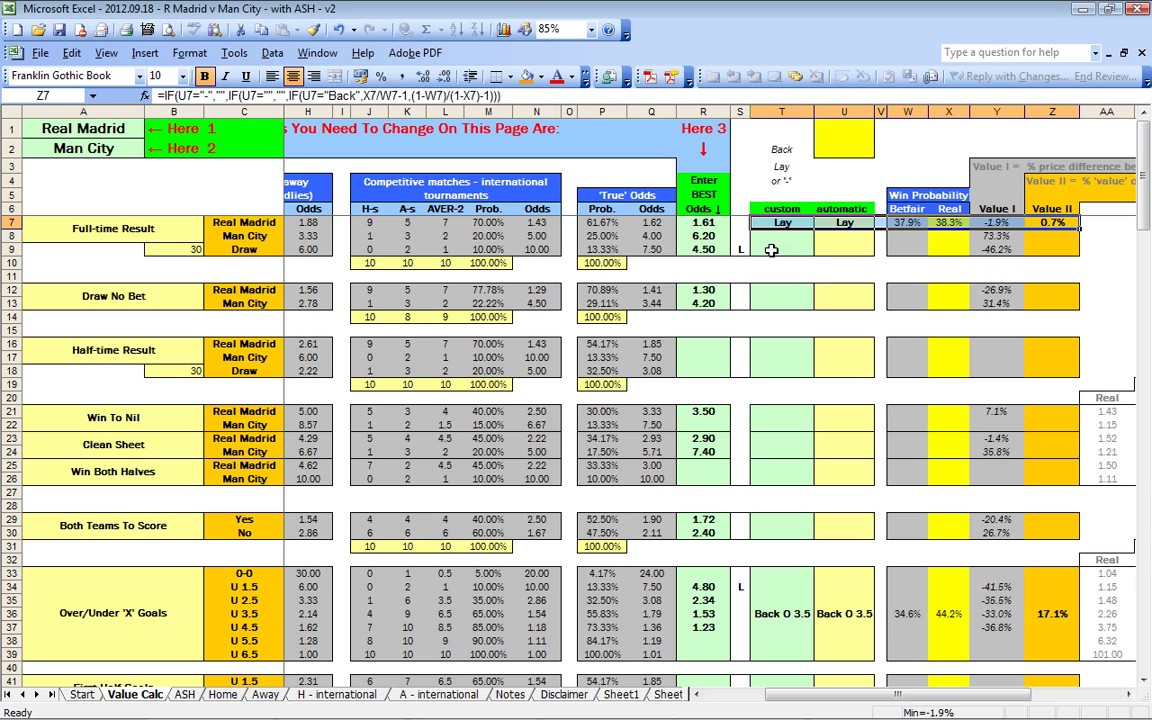
Enter Lay as the custom bet for the full-time Draw and check its Value II formula.
left_click(772, 249)
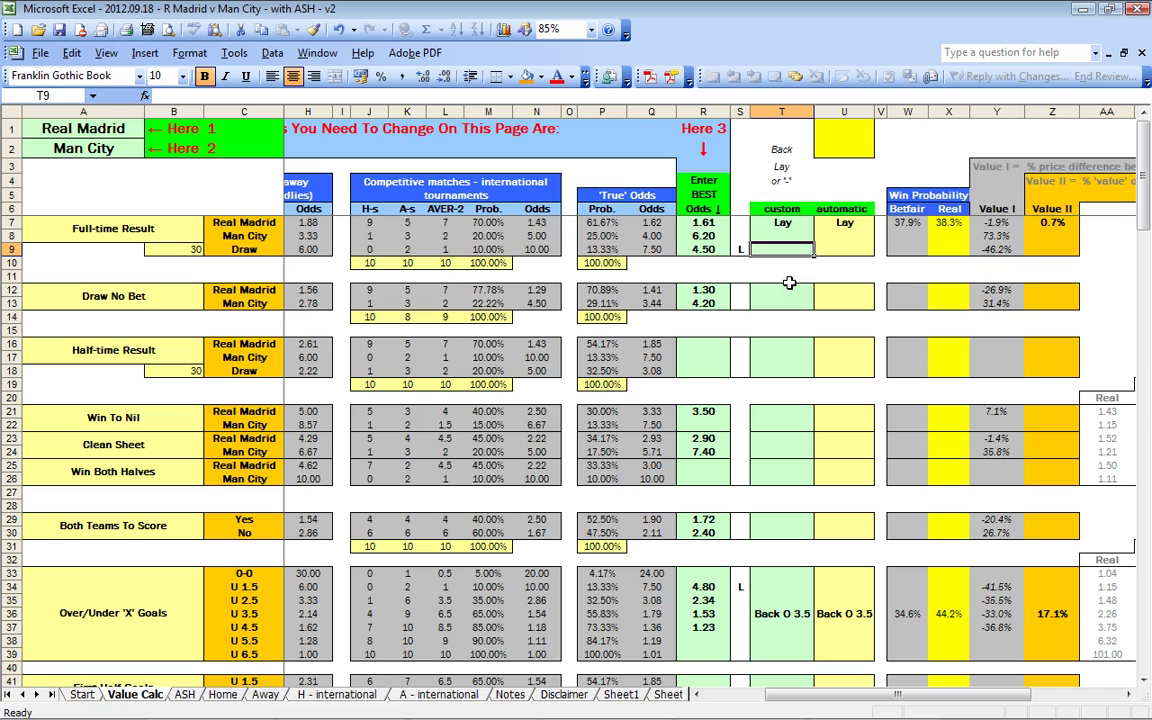
type("La")
key("Return")
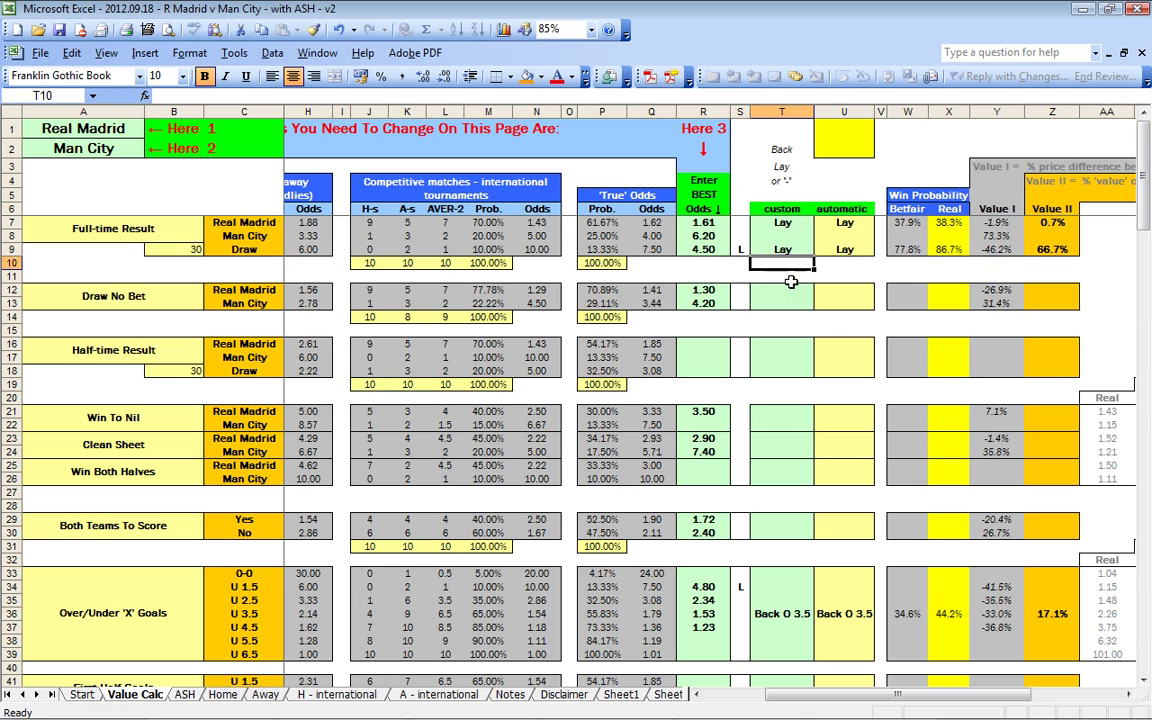
left_click(1058, 252)
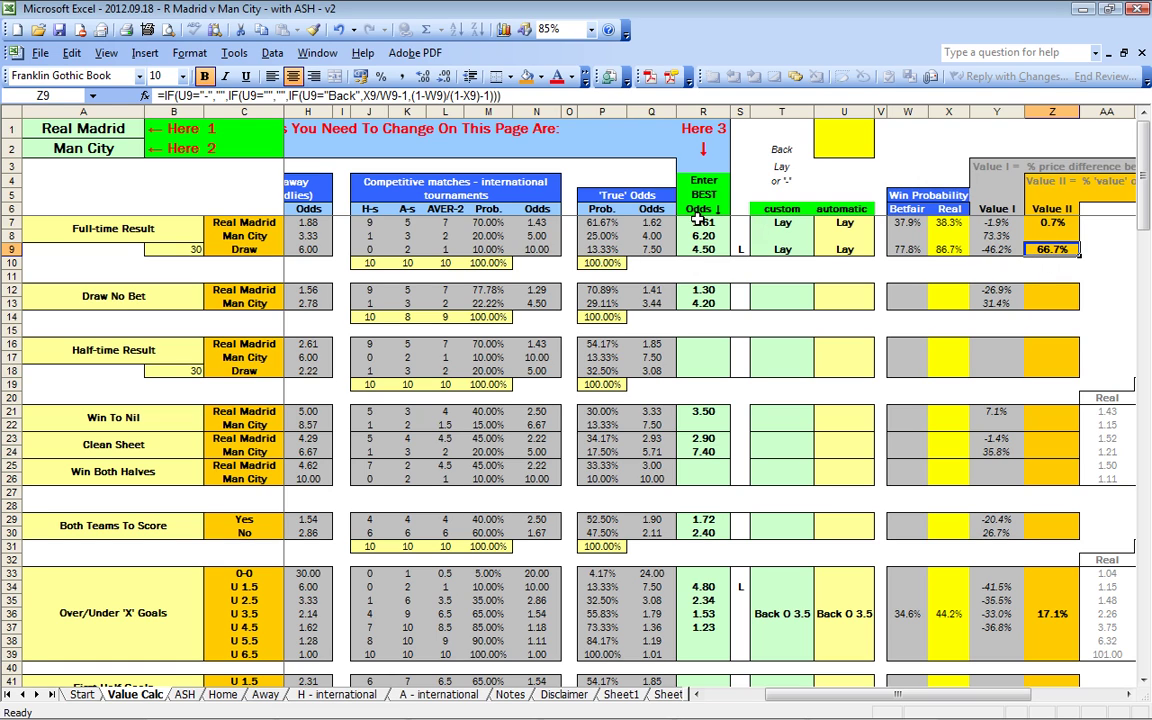
left_click(786, 235)
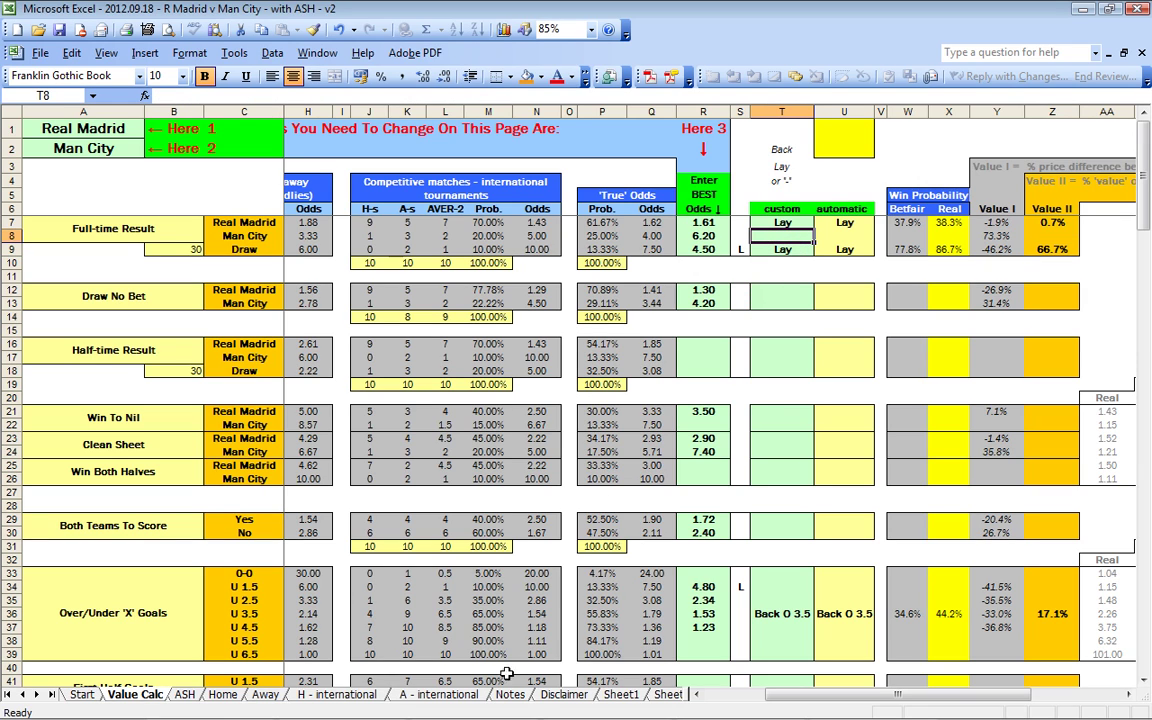
Switch to Betfair in Firefox and review the match odds price/volume charts for Real Madrid, The Draw and Man City.
left_click(215, 708)
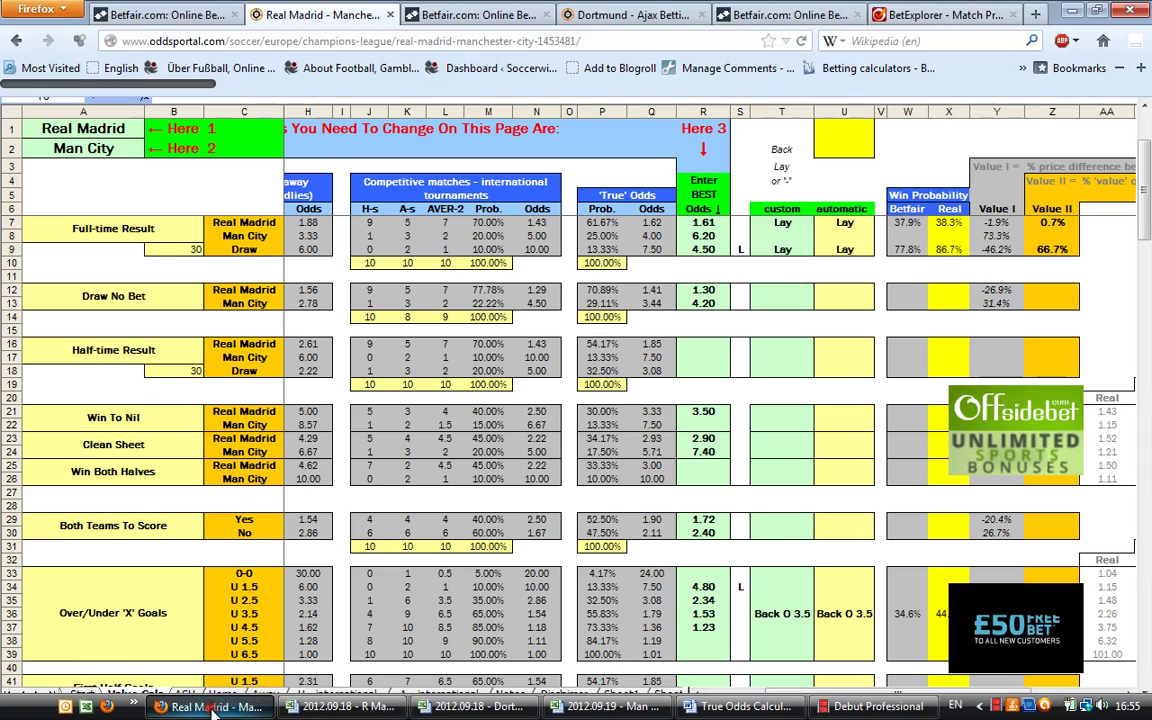
left_click(152, 14)
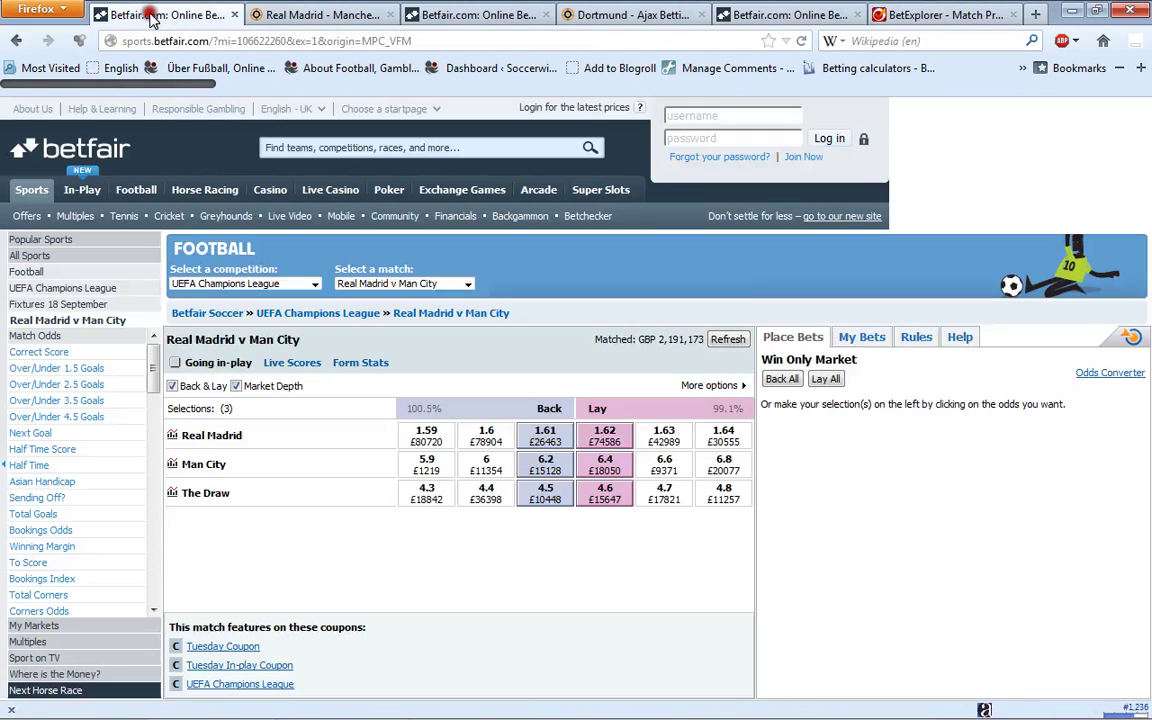
left_click(171, 437)
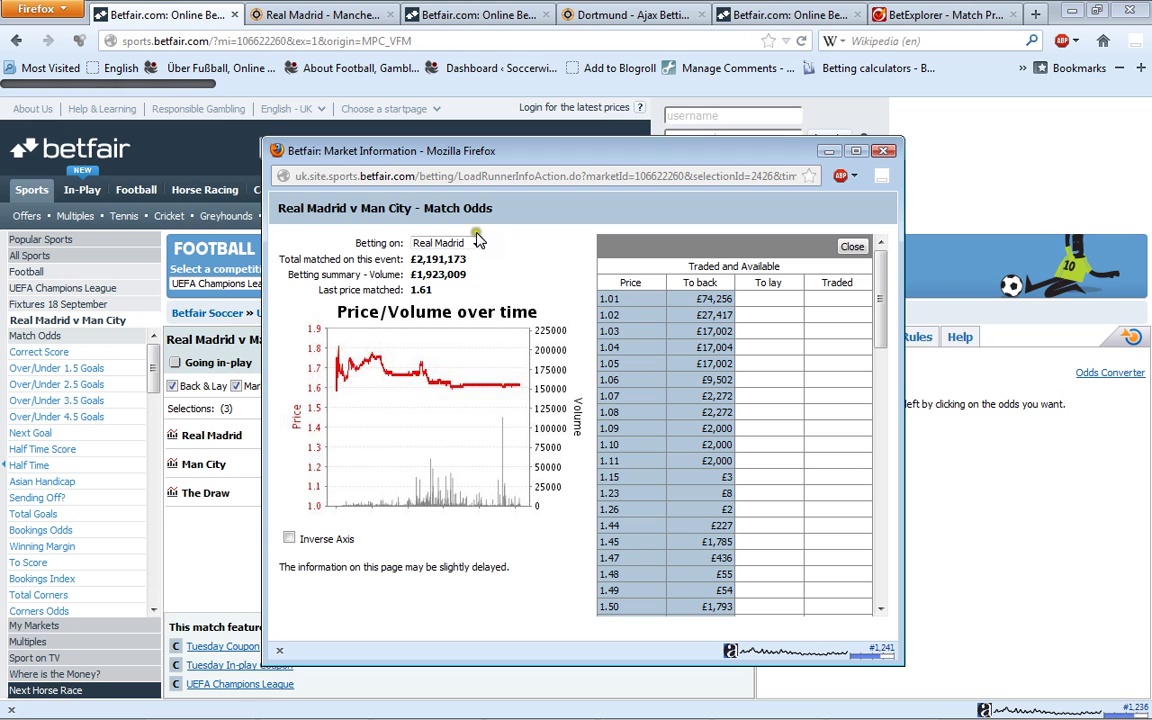
left_click(478, 246)
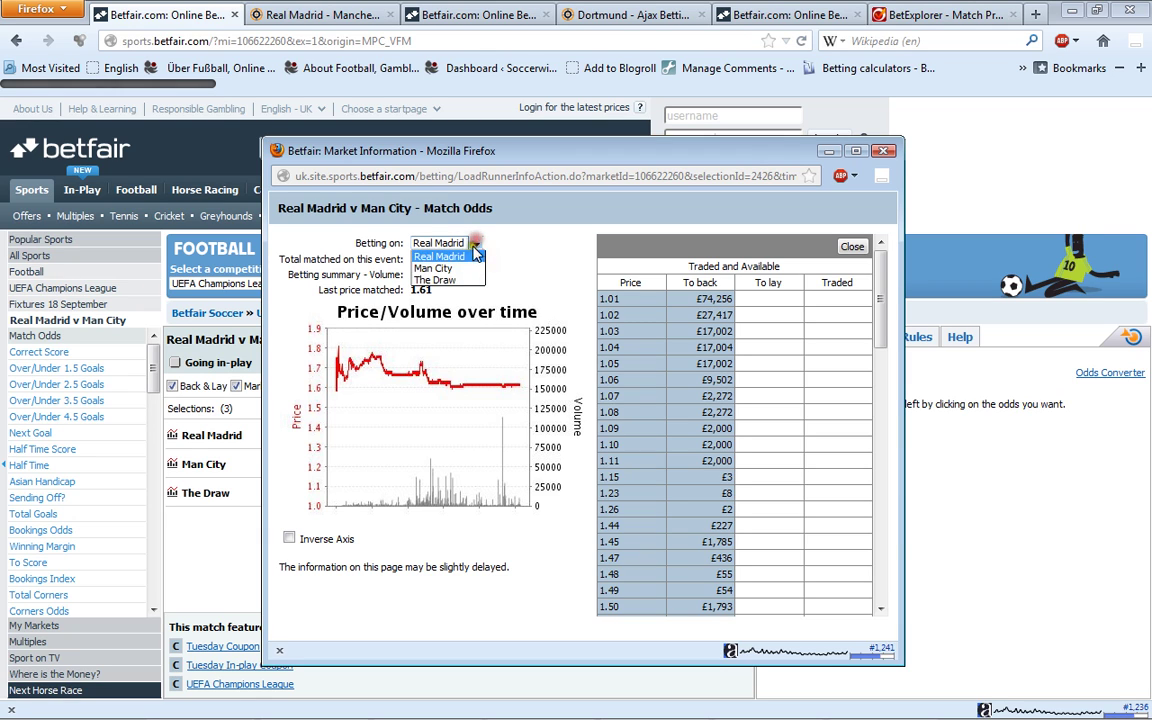
left_click(446, 281)
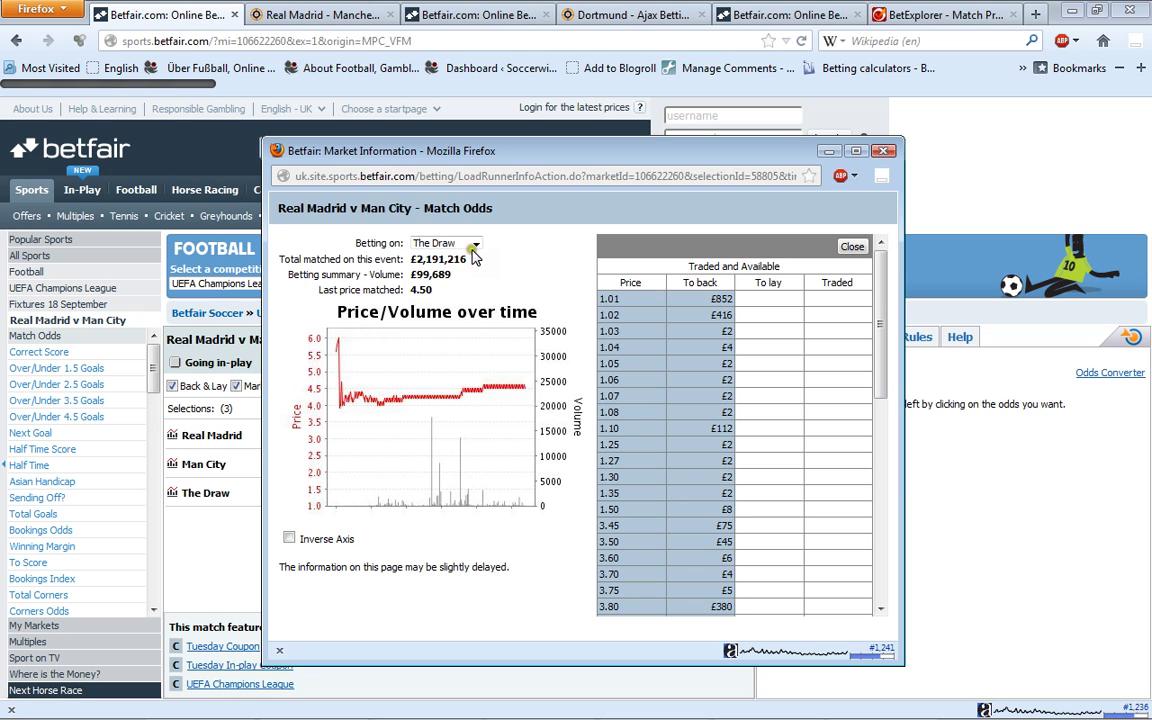
left_click(476, 243)
left_click(431, 269)
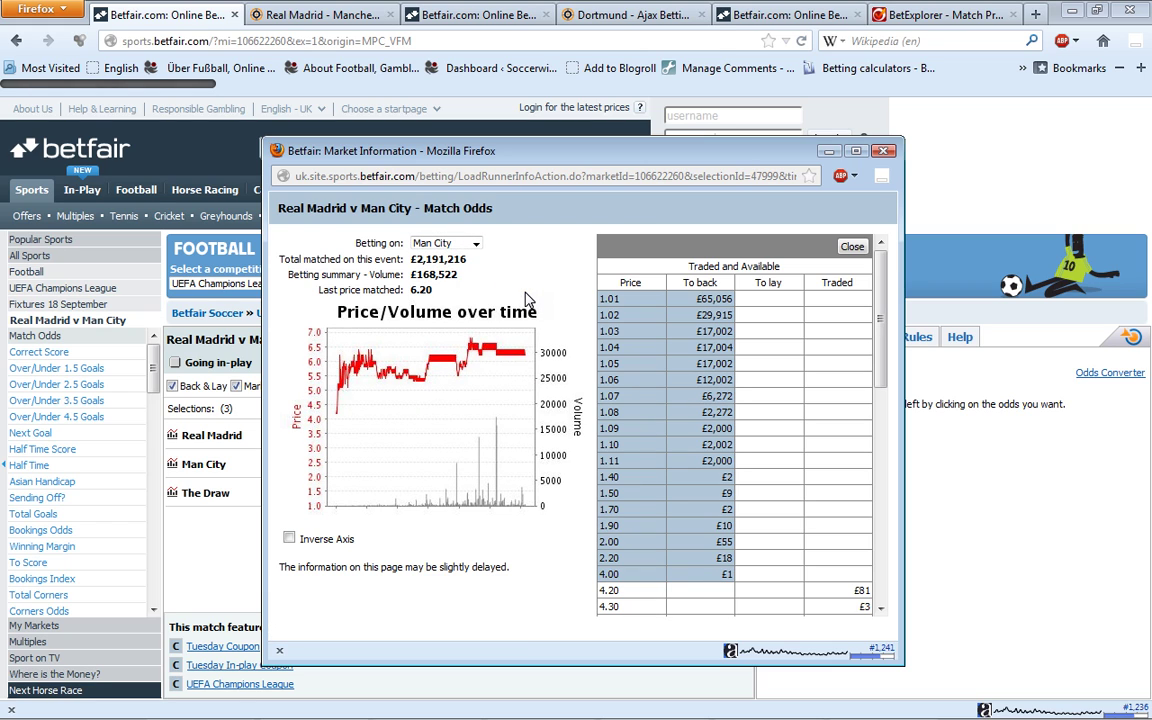
left_click(883, 151)
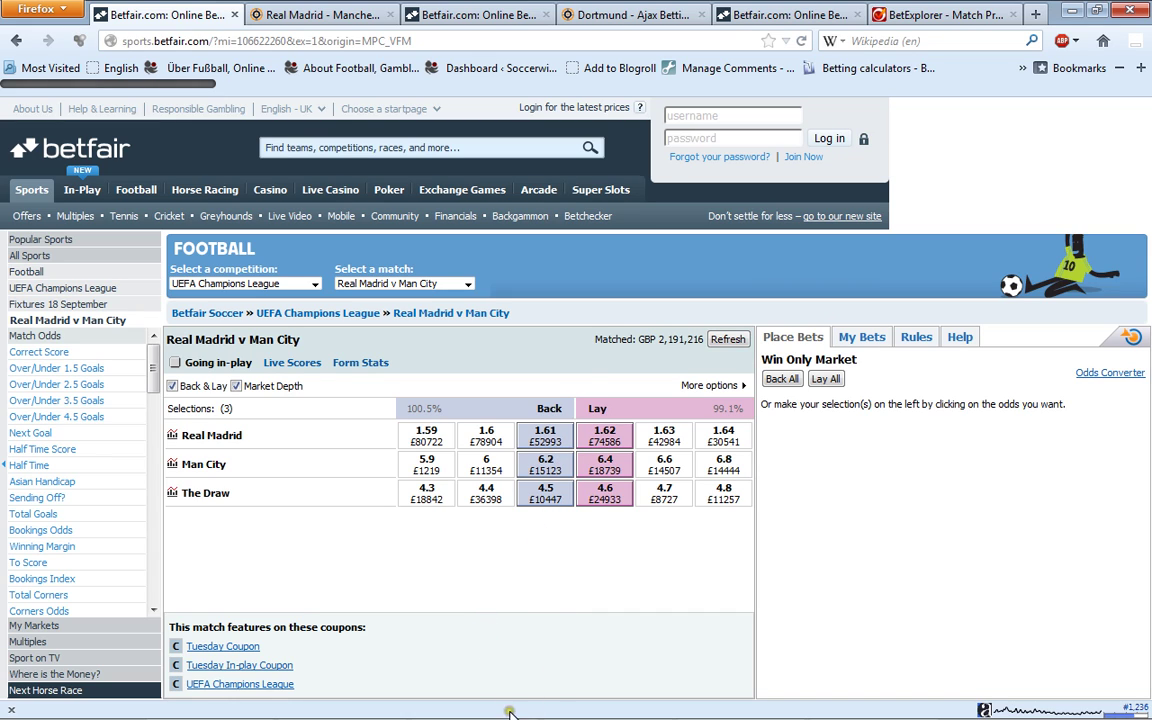
Check Betfair's Dortmund v Ajax market, then set the best full-time odds in that match's workbook to 1.41 for Dortmund and 9.20 for Ajax.
mouse_move(368, 712)
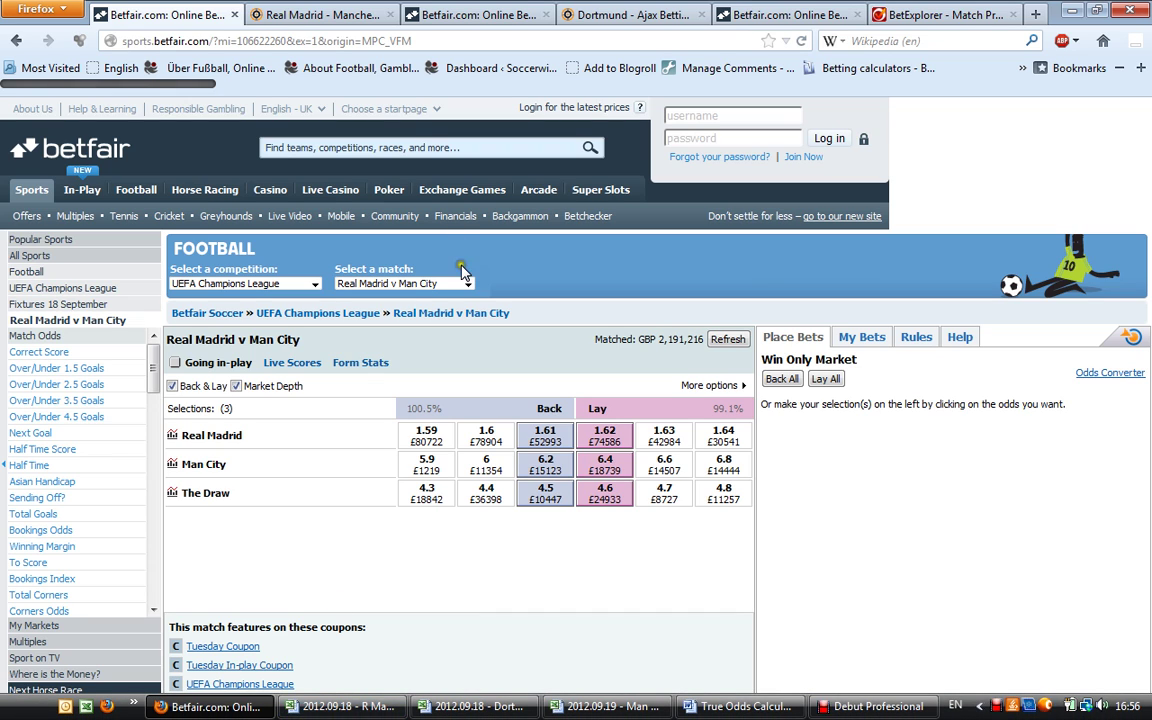
left_click(463, 18)
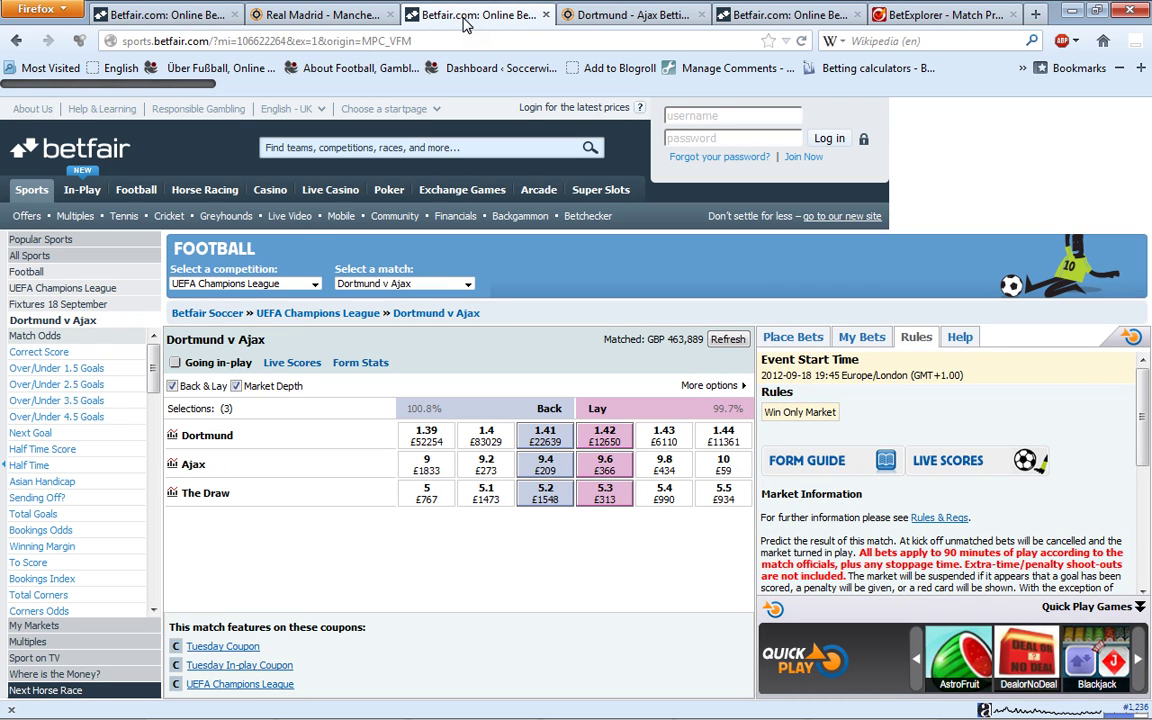
mouse_move(415, 716)
left_click(478, 710)
left_click(865, 223)
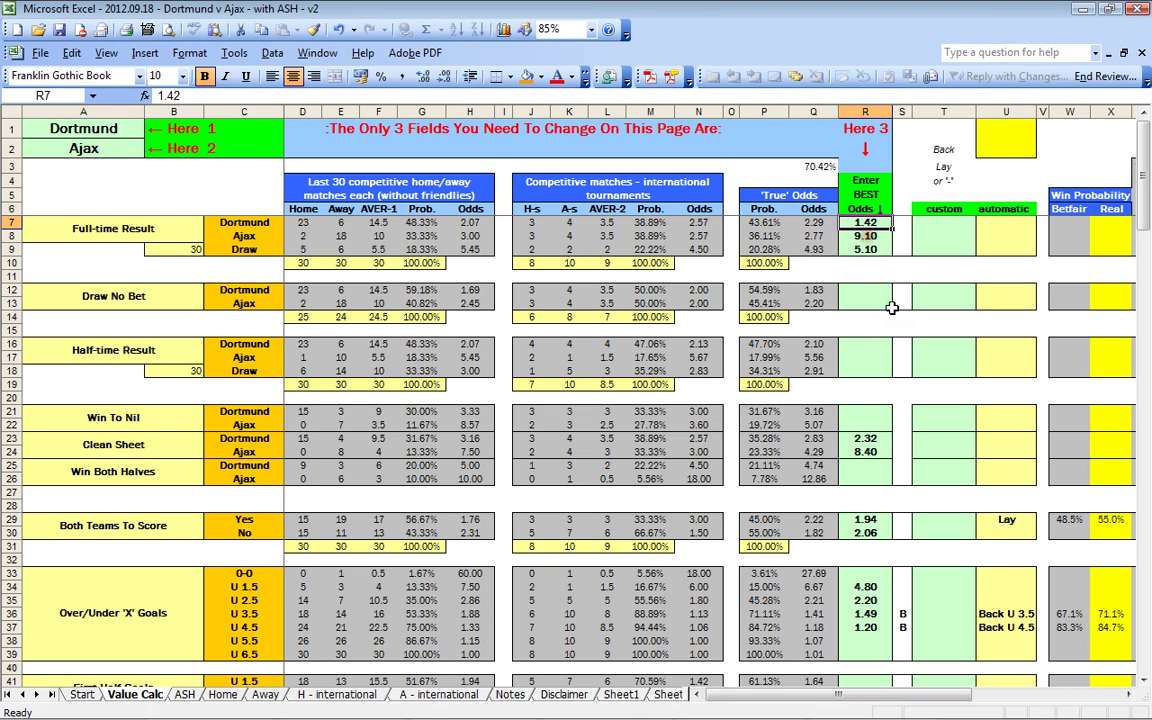
type("1.41")
key("Return")
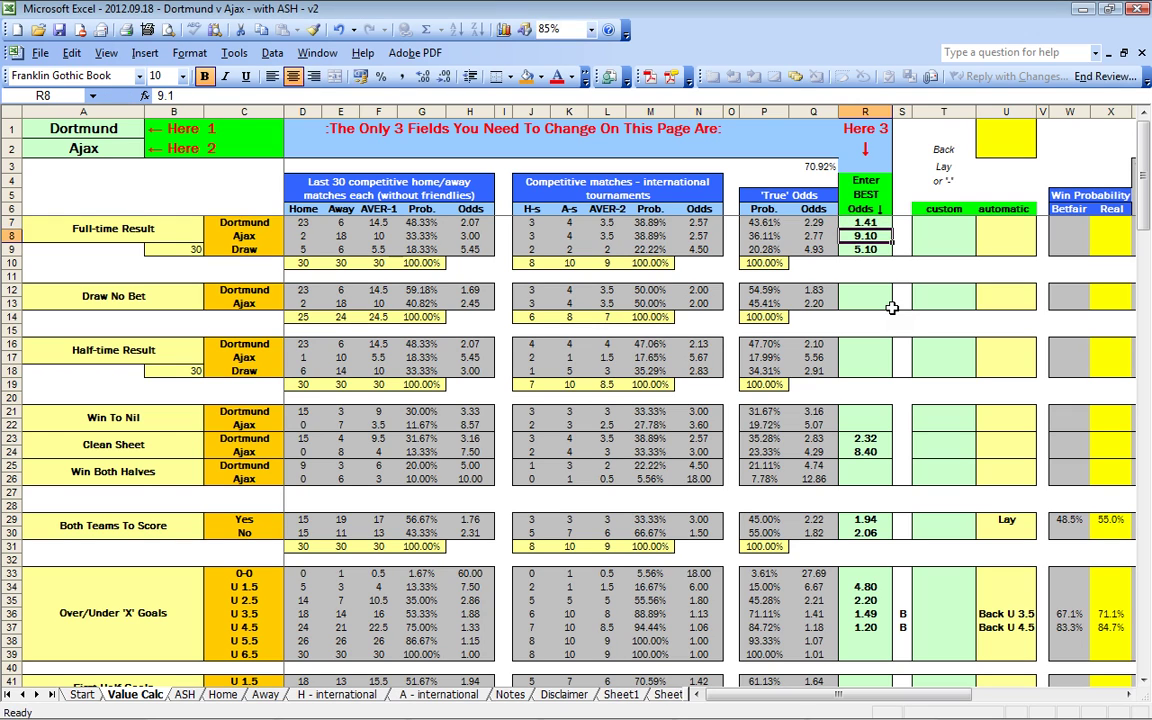
type("9.2")
key("Return")
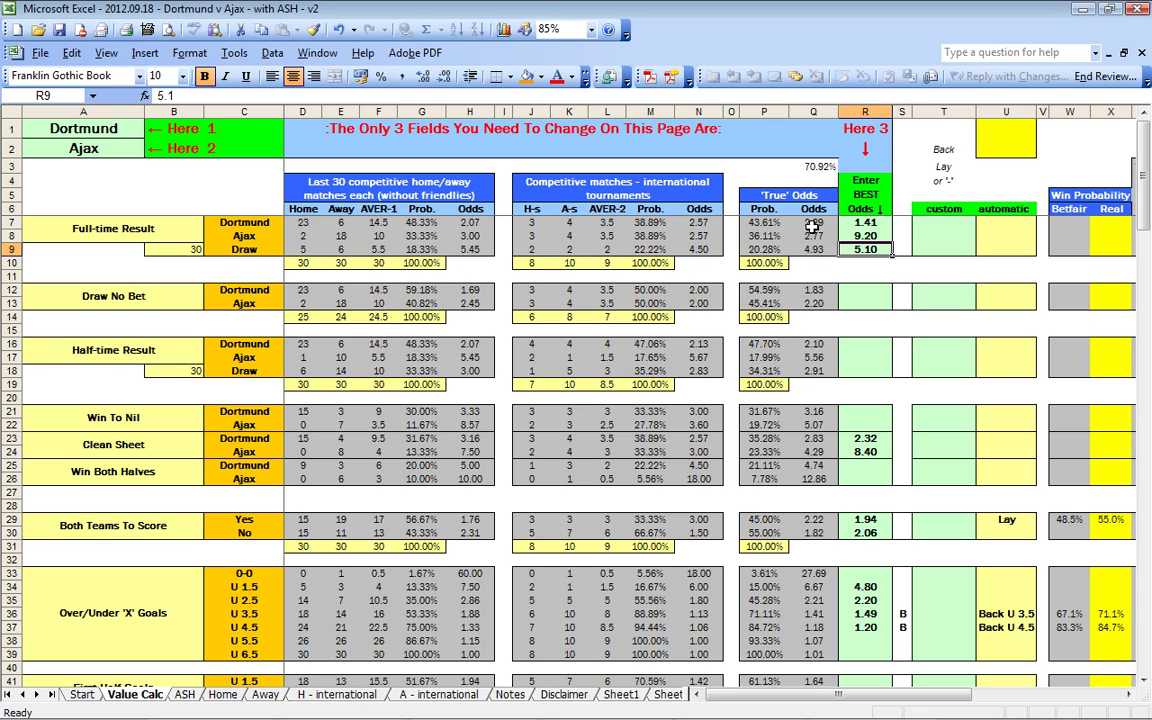
Fill Dortmund's full-time 'true' and best odds cells orange and the Draw's corresponding cells yellow.
left_click_drag(818, 222, 862, 222)
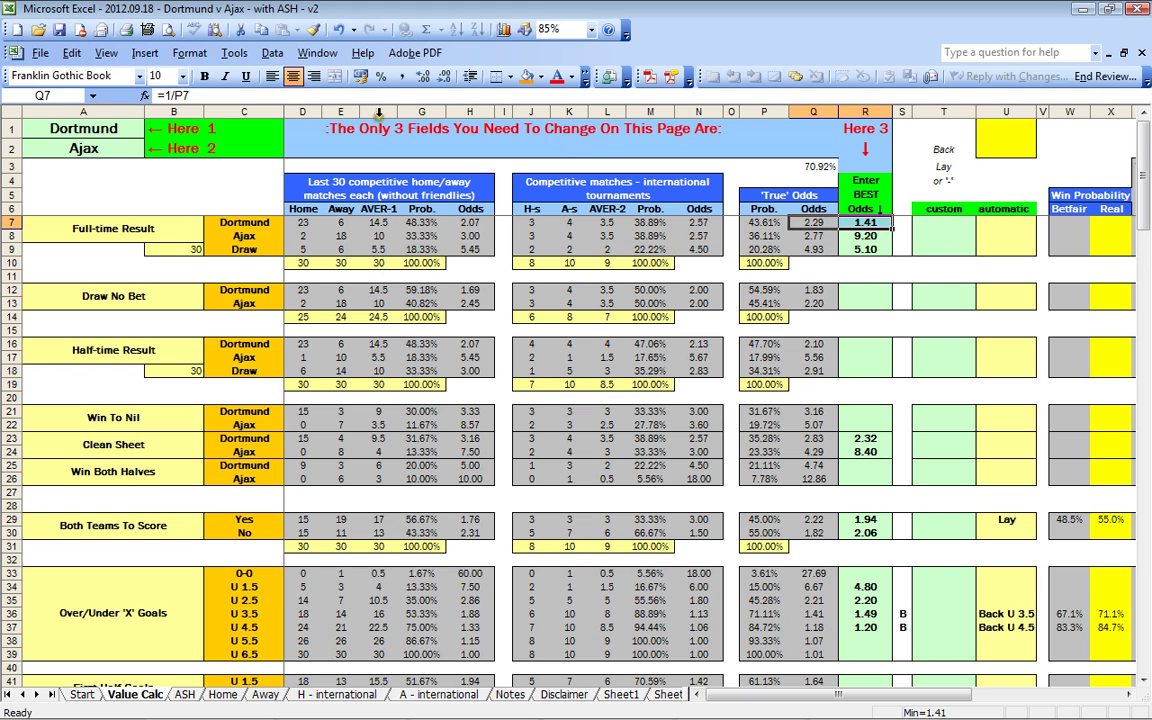
left_click(531, 78)
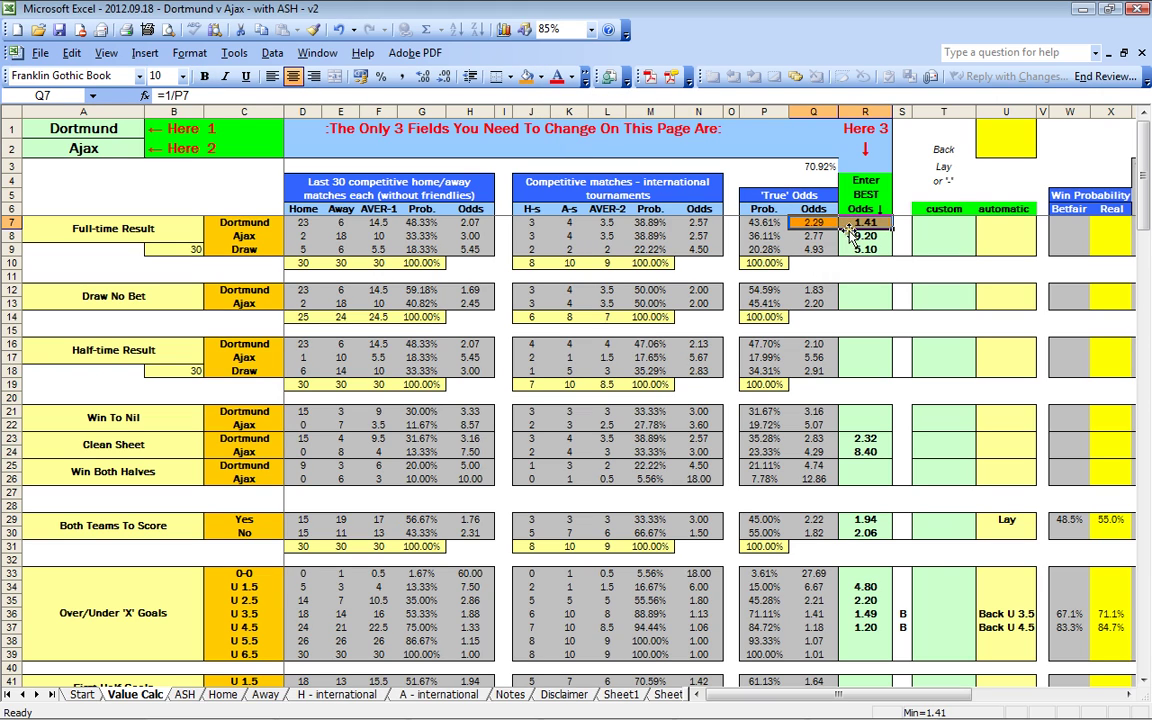
left_click_drag(813, 252, 858, 249)
left_click(540, 80)
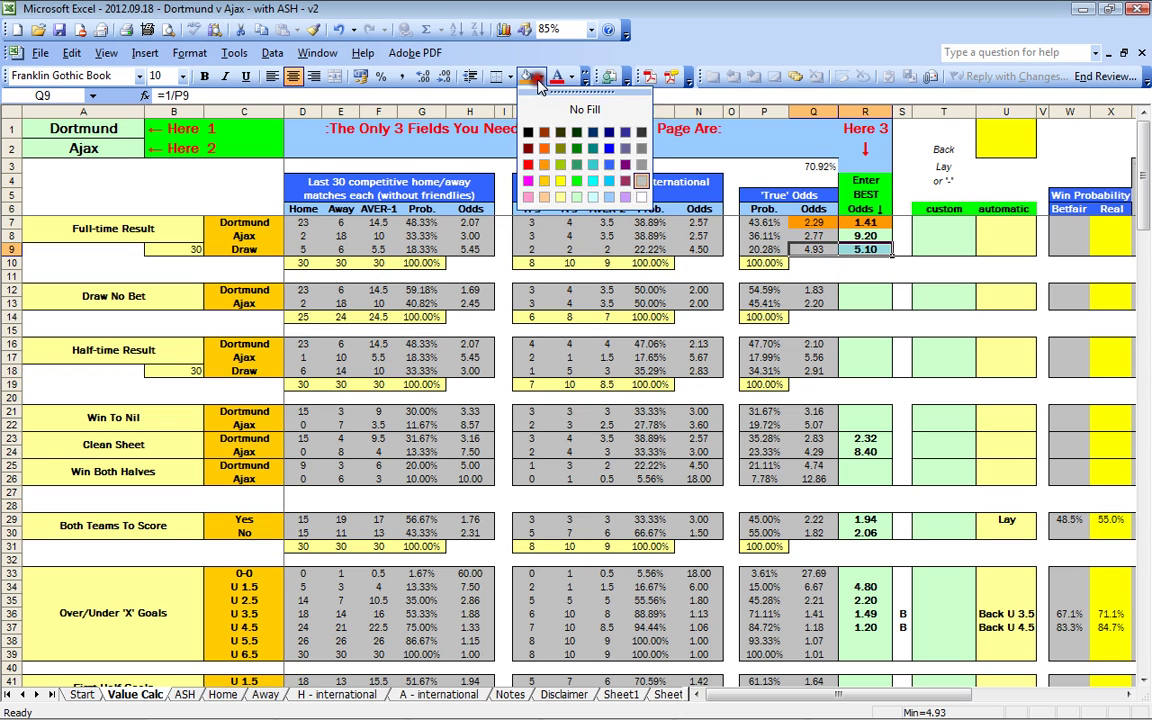
left_click(519, 179)
left_click(850, 278)
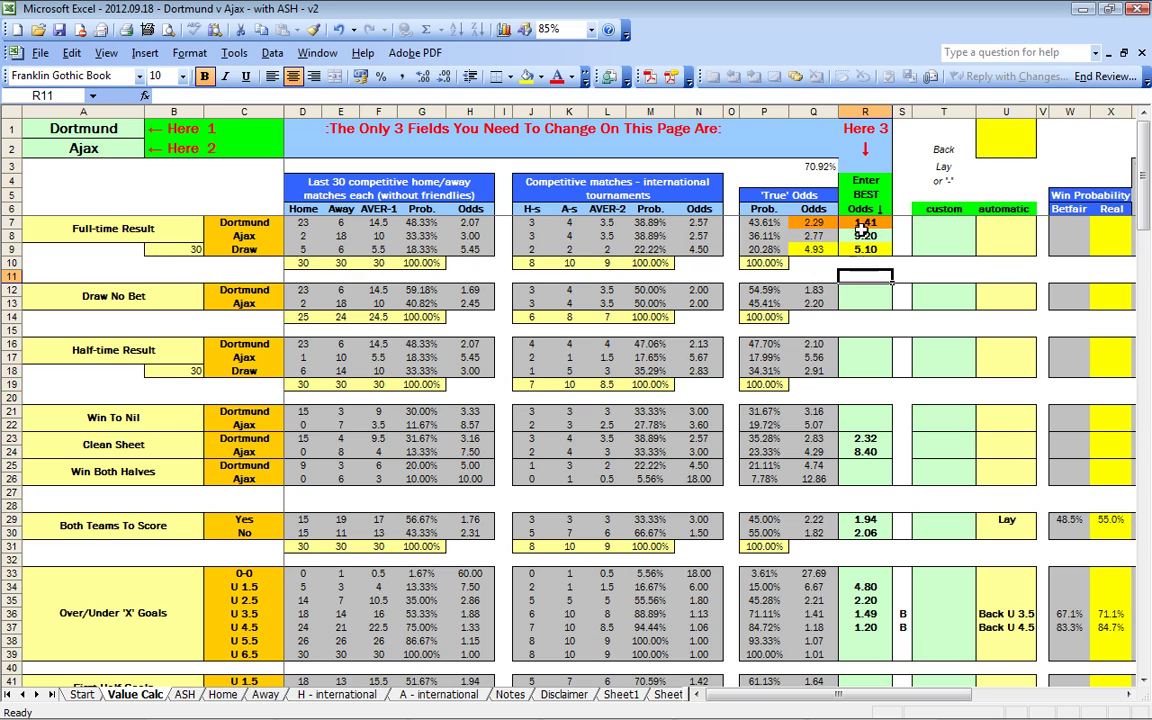
key("Up")
key("Up")
key("Up")
key("Up")
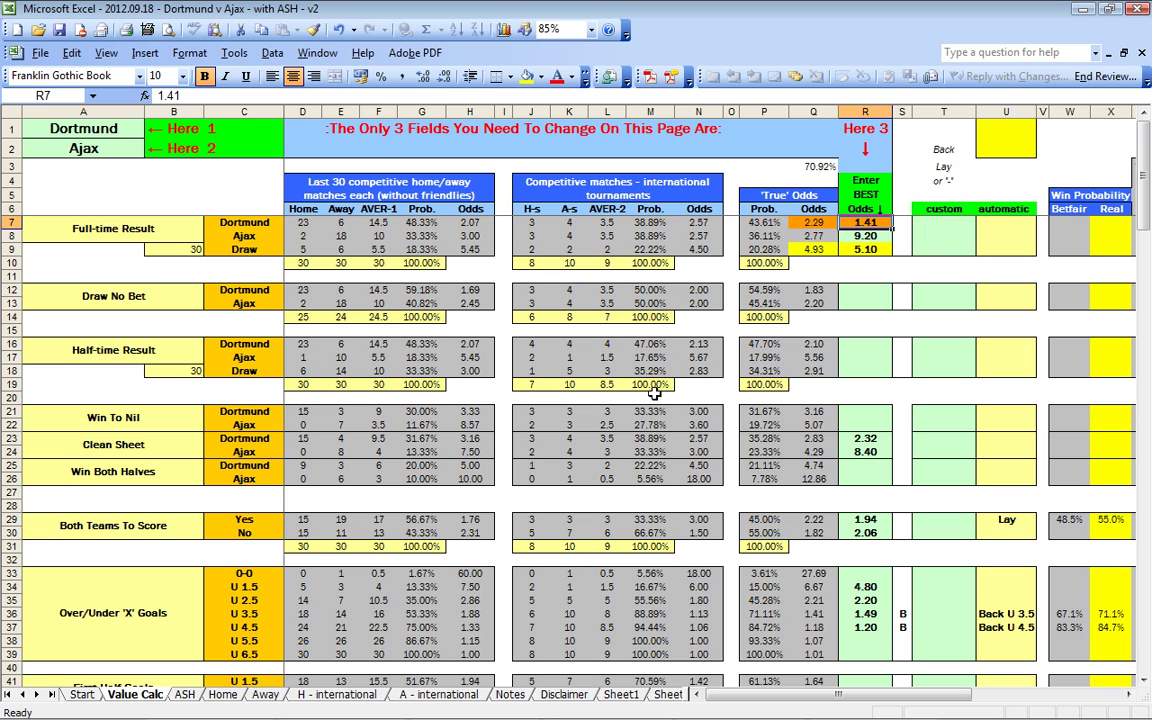
Review Betfair's Dortmund v Ajax price/volume charts for Dortmund and Ajax, and return to that match's workbook.
mouse_move(400, 716)
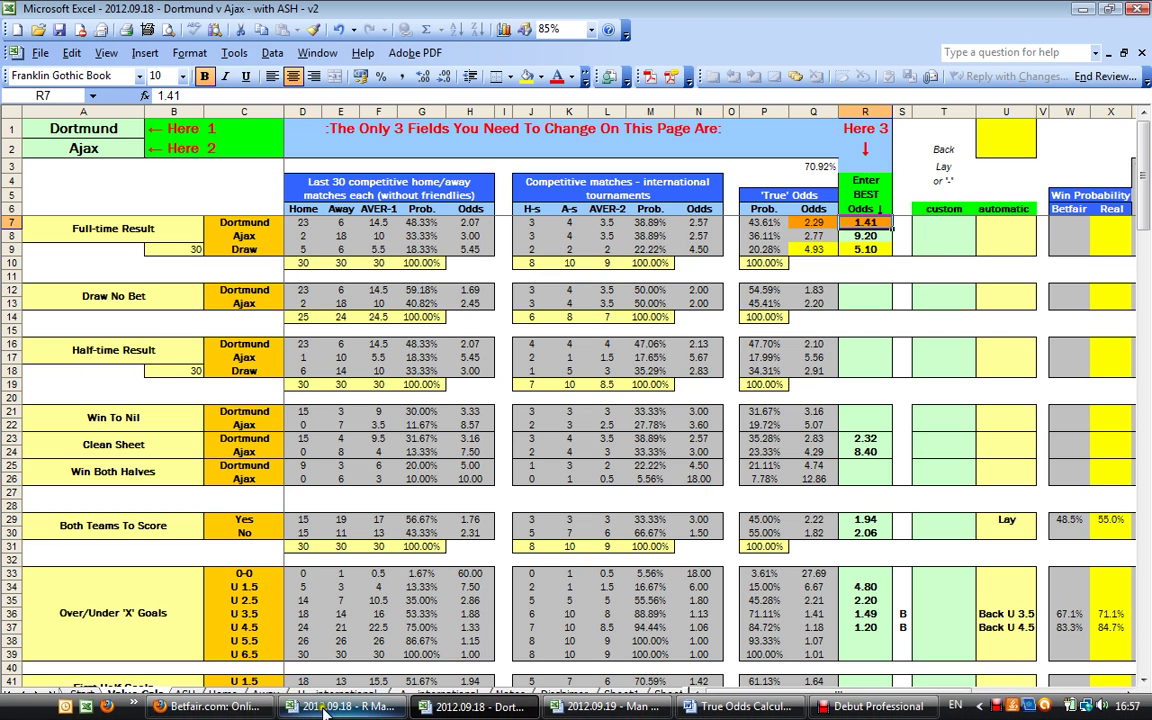
left_click(205, 706)
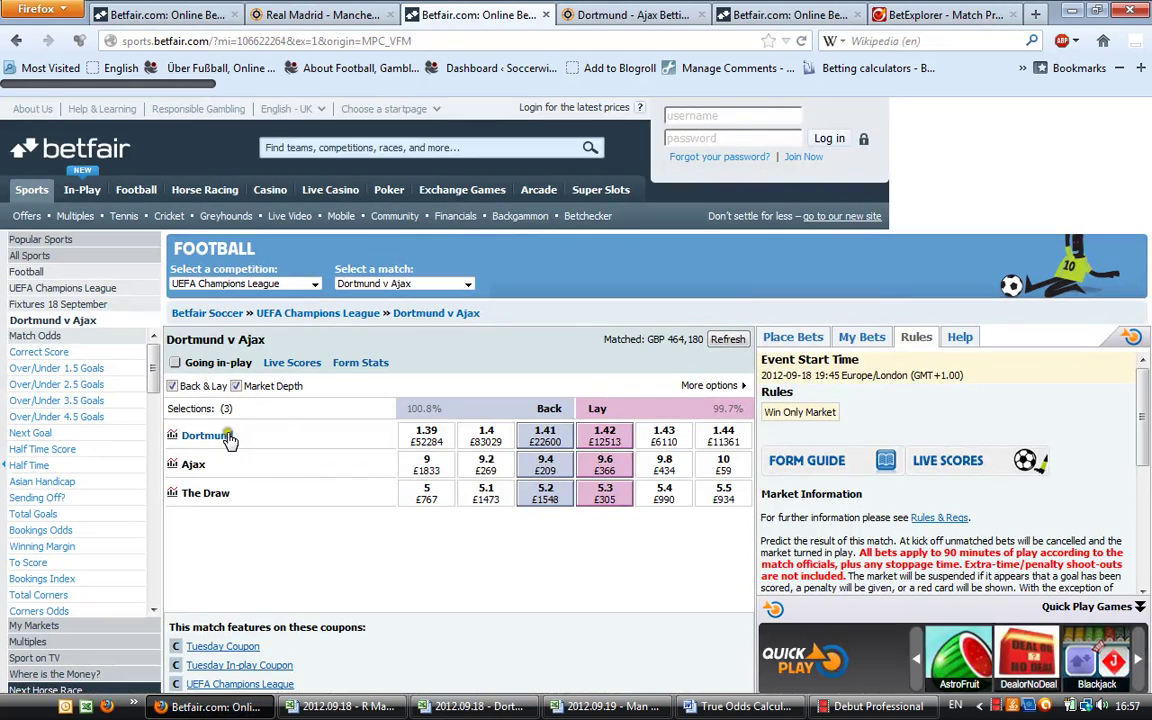
left_click(171, 436)
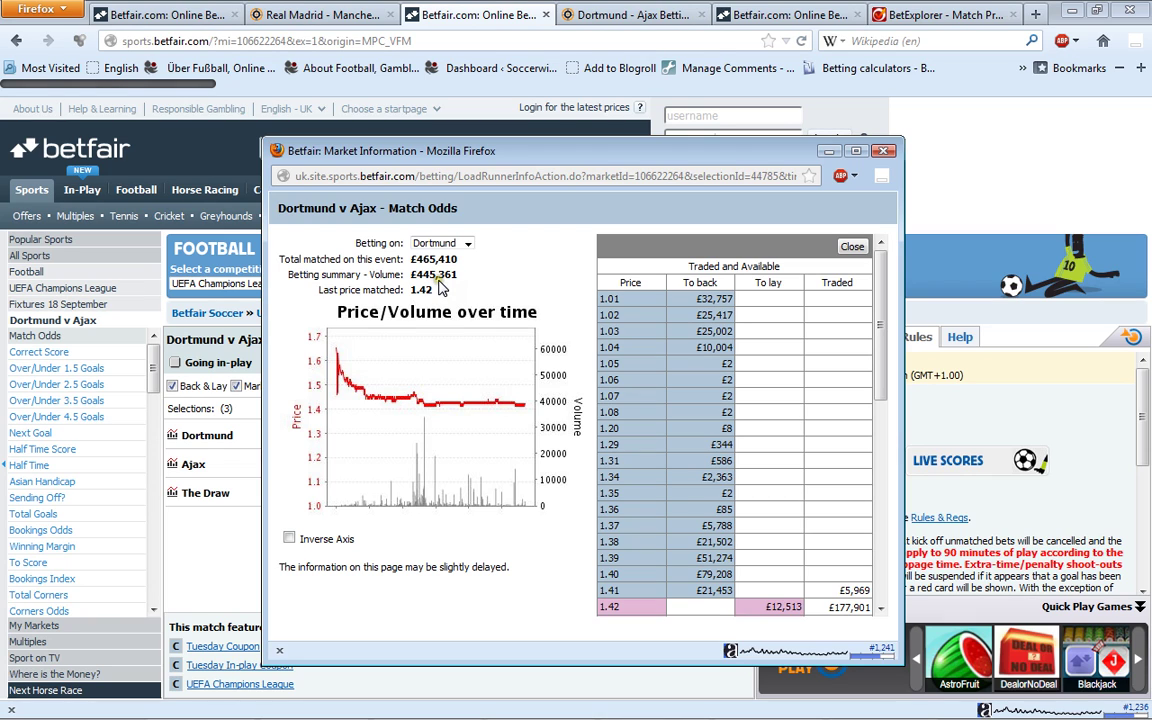
left_click(462, 244)
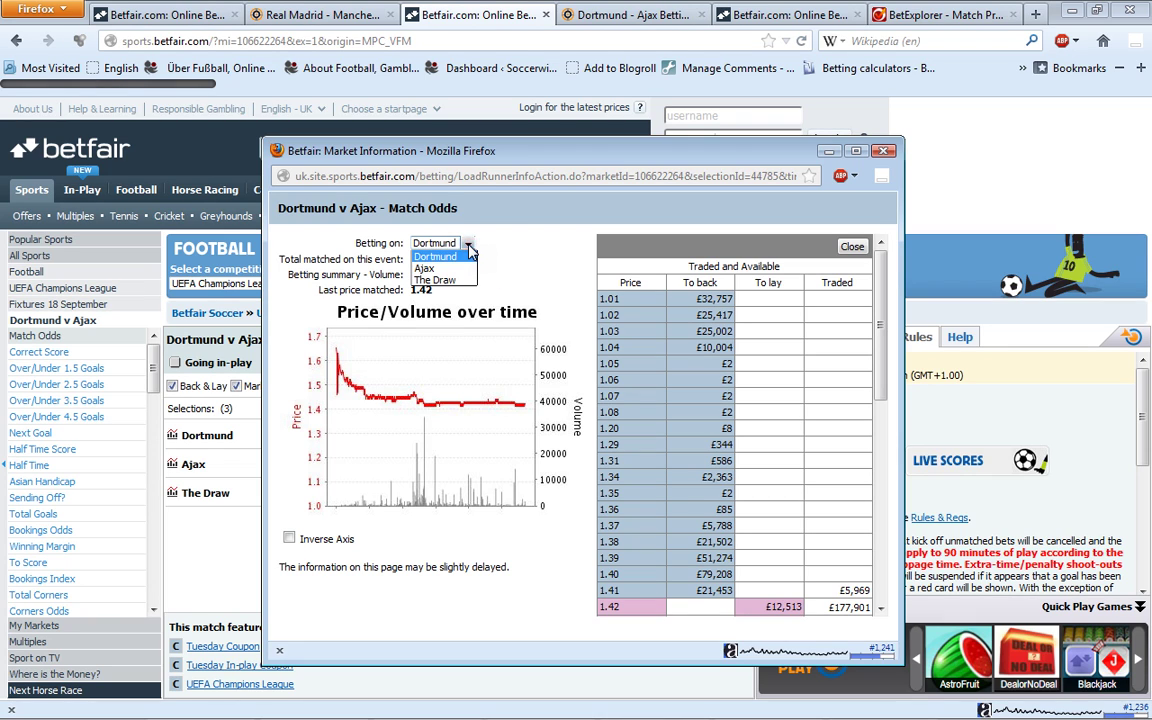
left_click(430, 268)
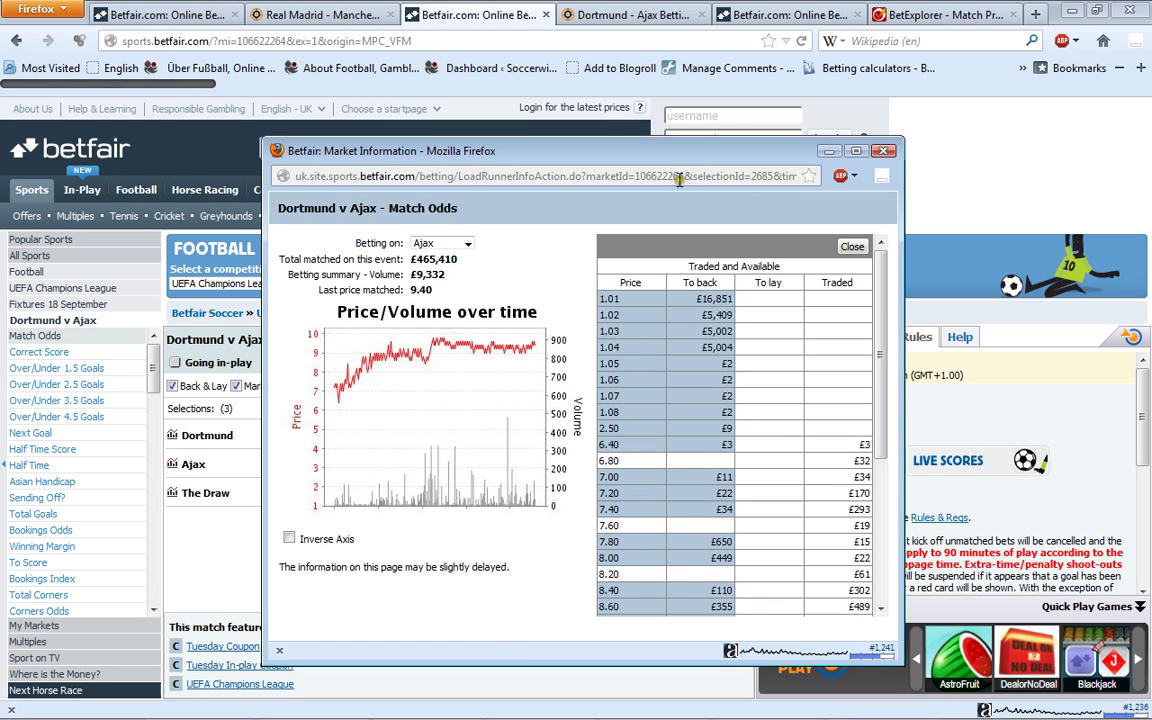
left_click(884, 153)
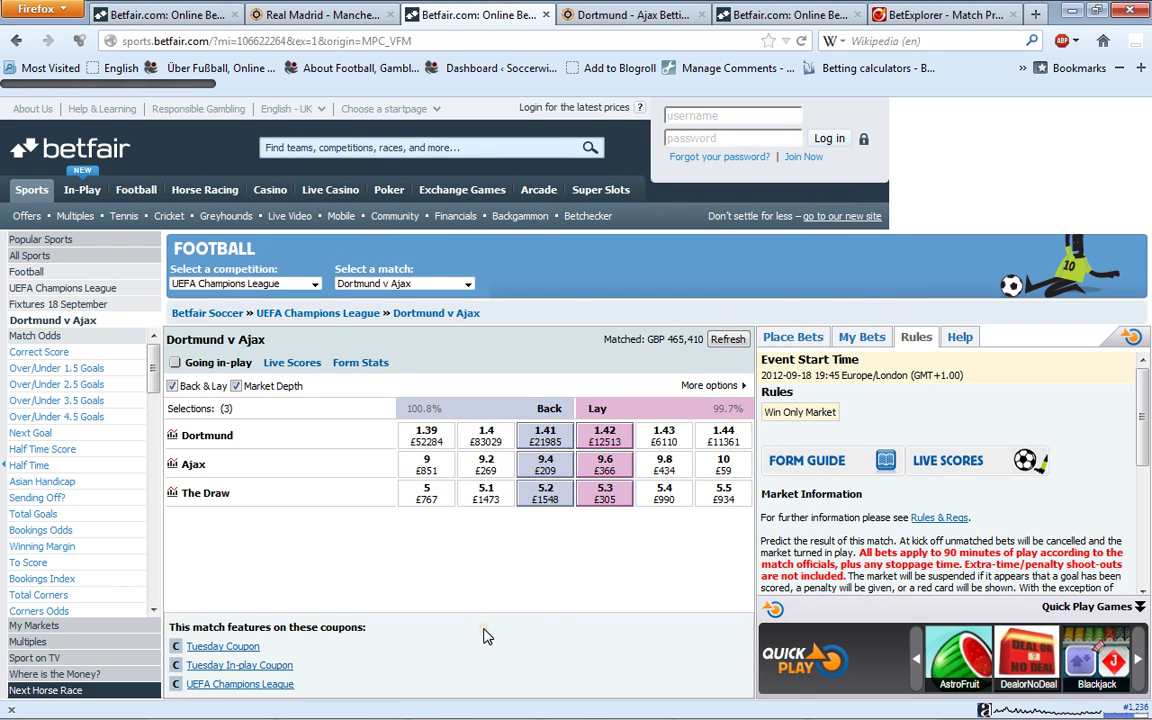
mouse_move(365, 715)
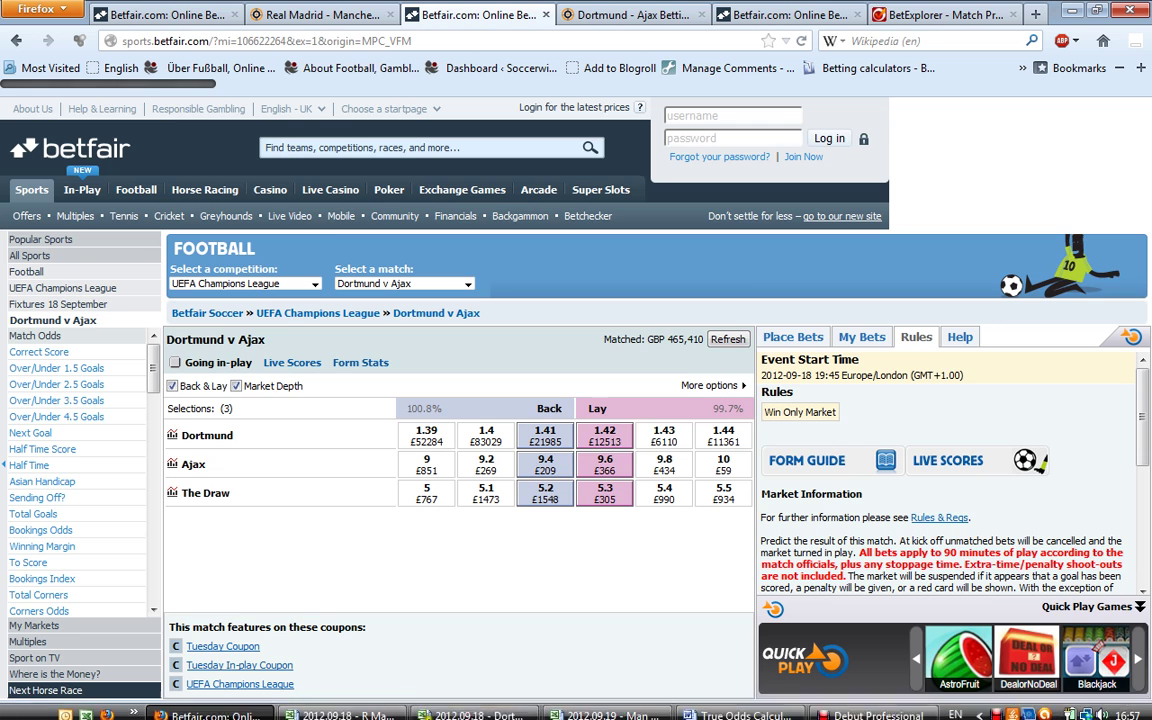
left_click(455, 707)
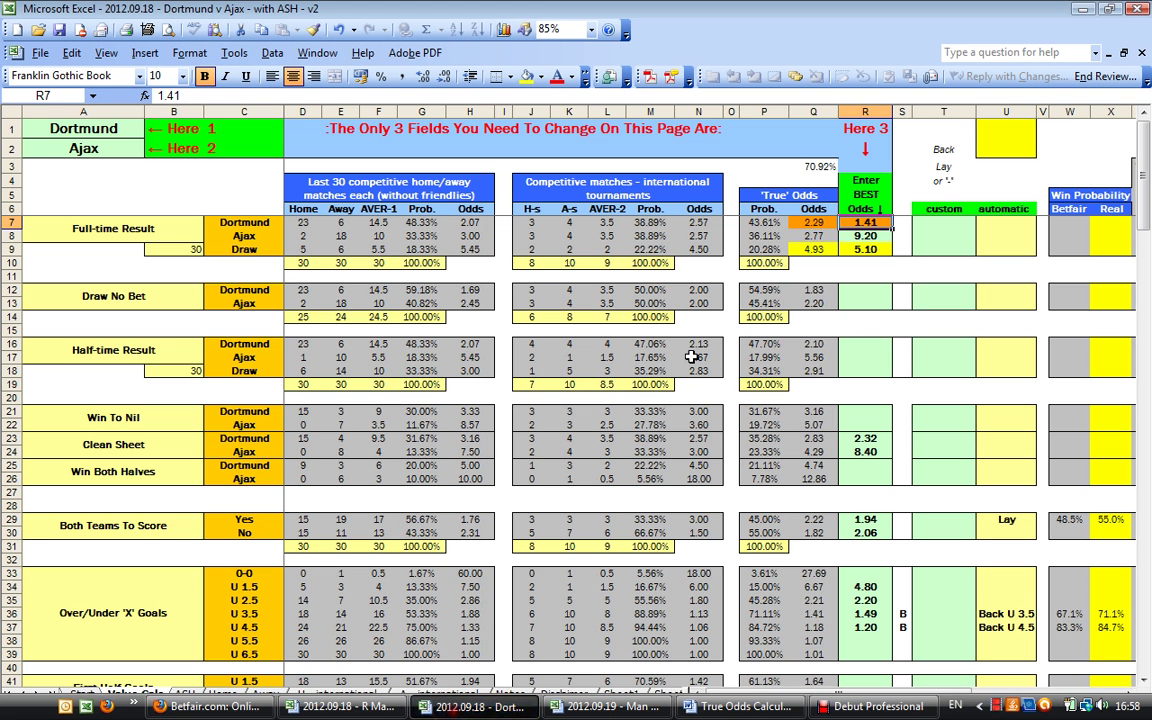
Enter Lay as the custom bet for Dortmund's full-time result and check its Value II formula.
left_click(938, 228)
type("Lay")
key("Return")
key("Tab")
key("Tab")
key("Tab")
key("Tab")
key("Tab")
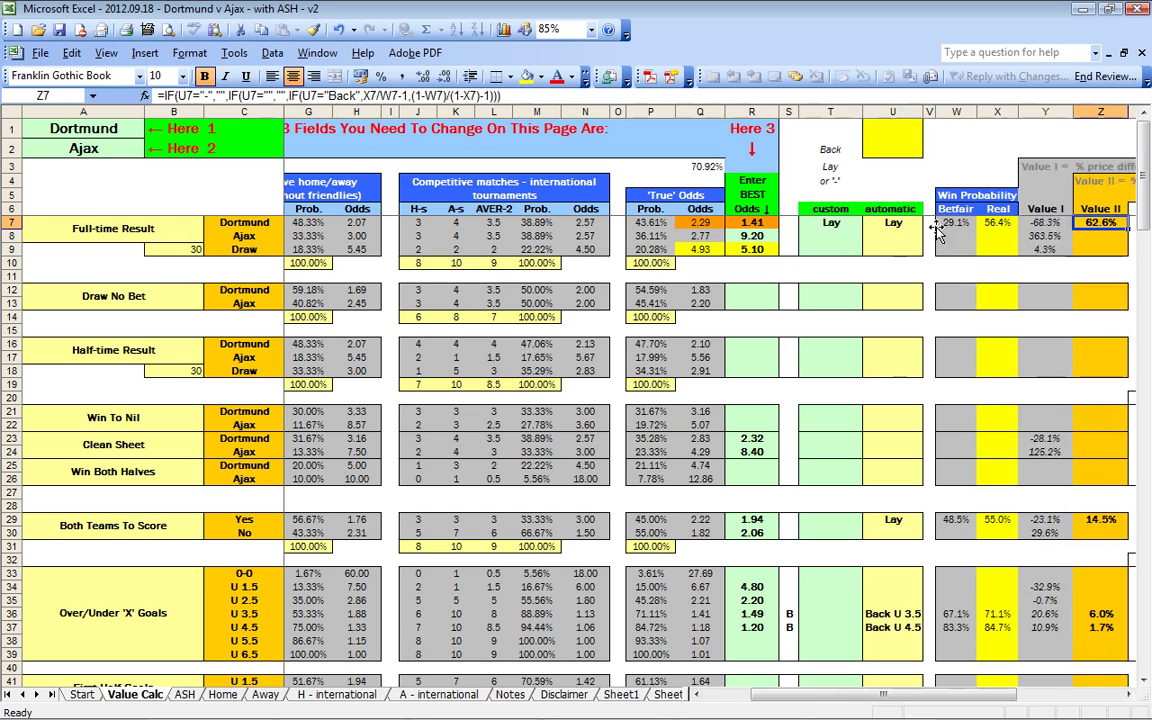
Examine Dortmund's full-time best odds, 'true' probability, the market-implied probability in Q3 and the Value II formula.
key("Left")
key("Left")
key("Left")
key("Left")
key("Left")
key("Left")
key("Left")
key("Left")
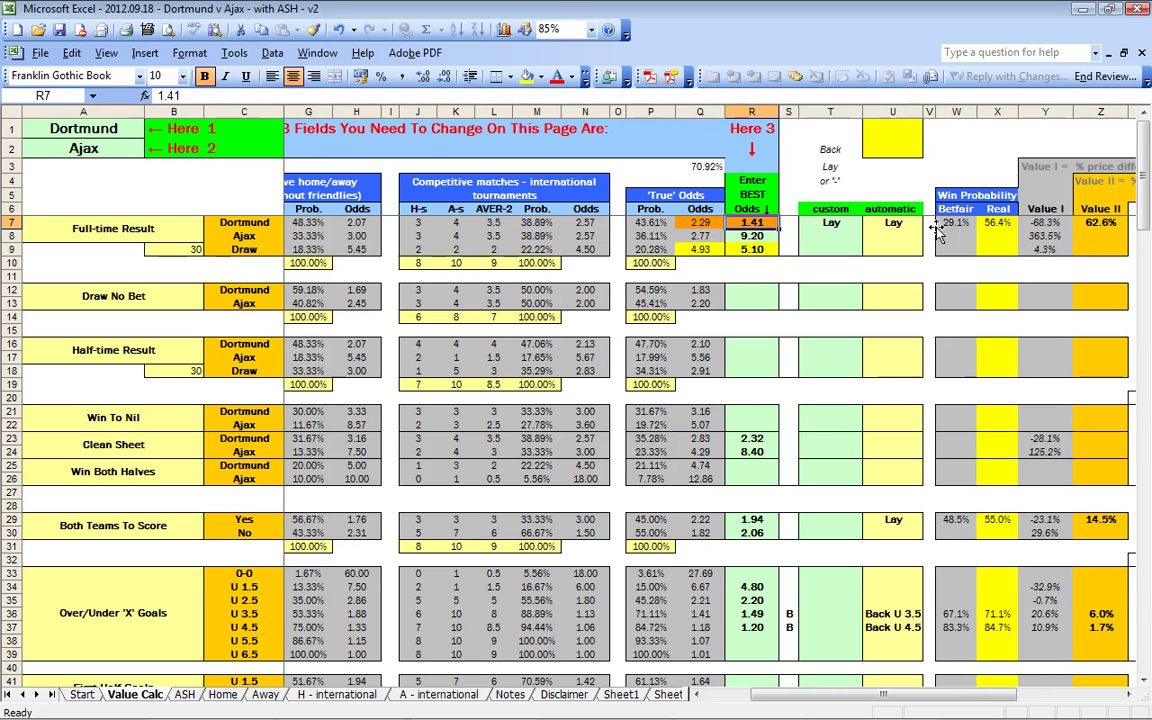
key("Left")
key("Left")
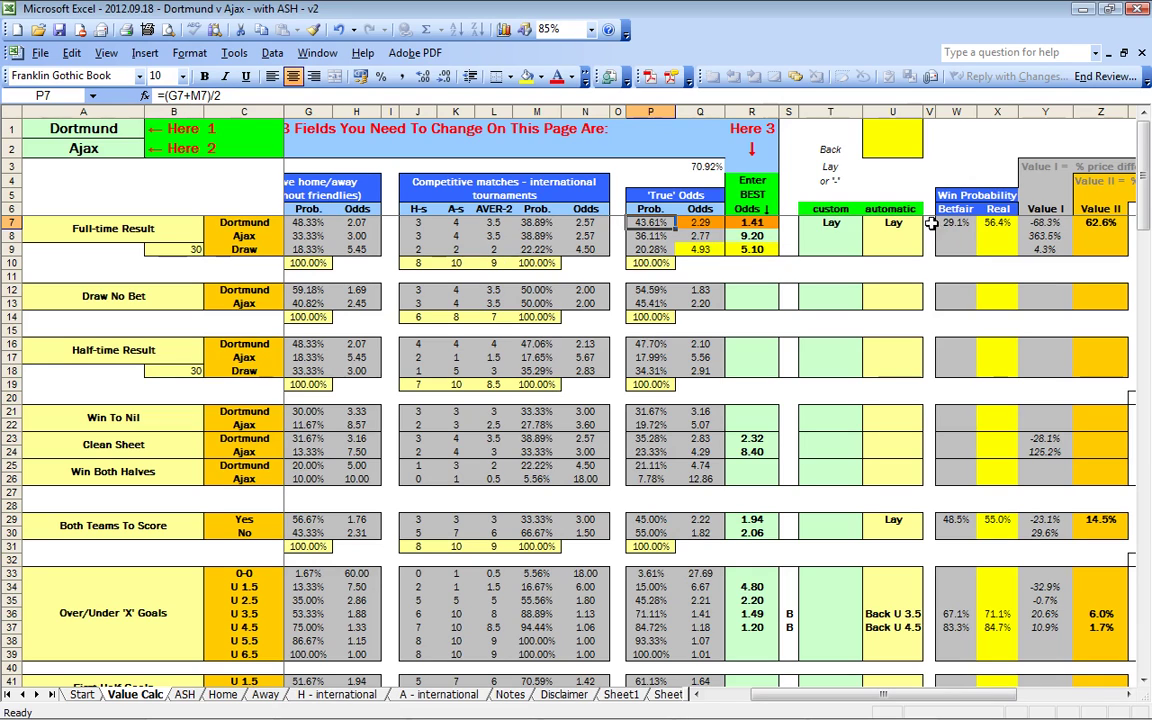
key("Right")
key("Right")
left_click(693, 169)
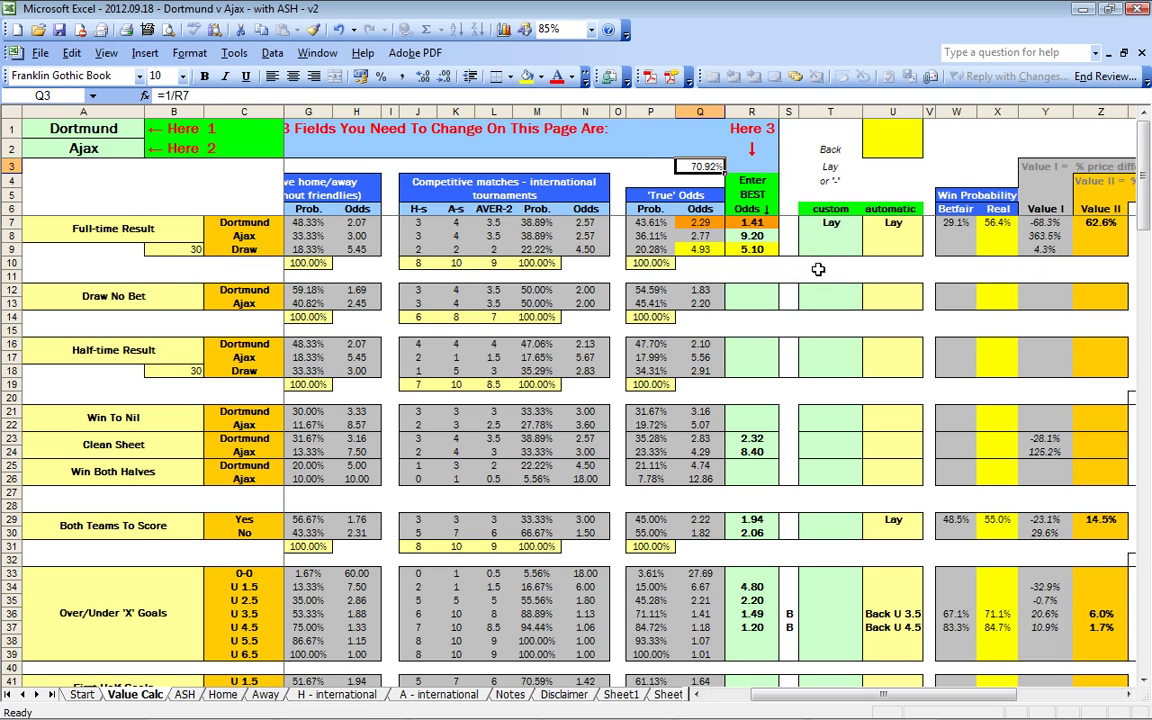
left_click(1100, 222)
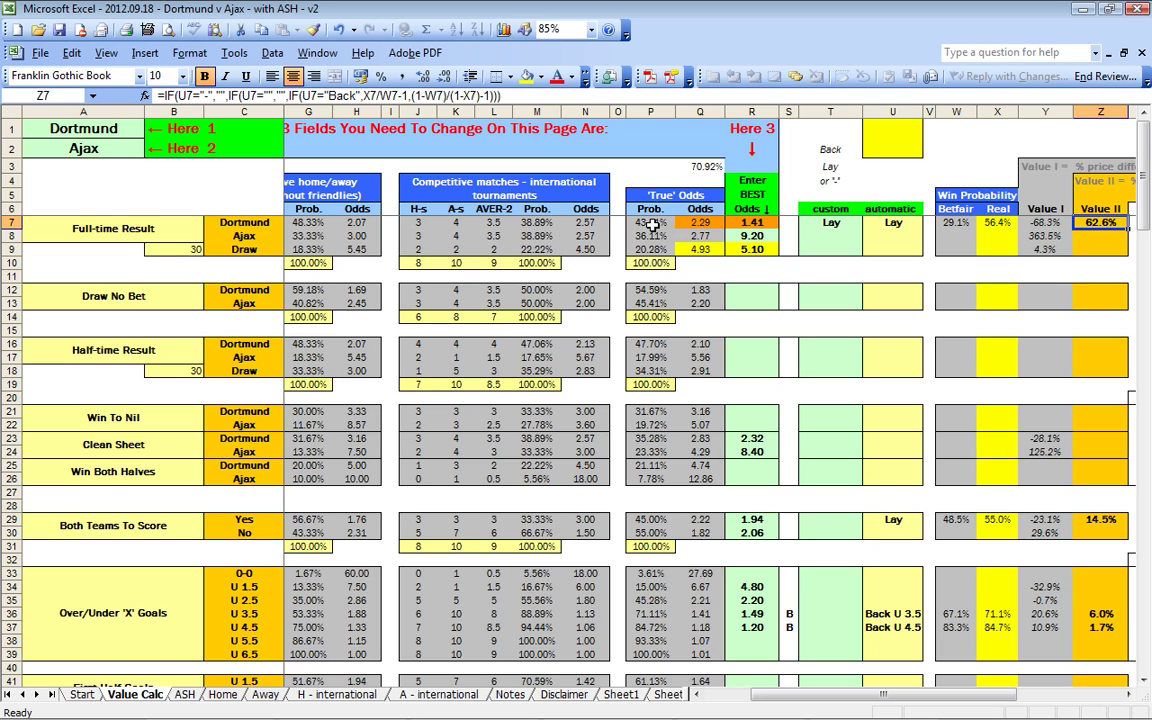
Change the custom bet for Dortmund's full-time result to Back.
left_click(829, 224)
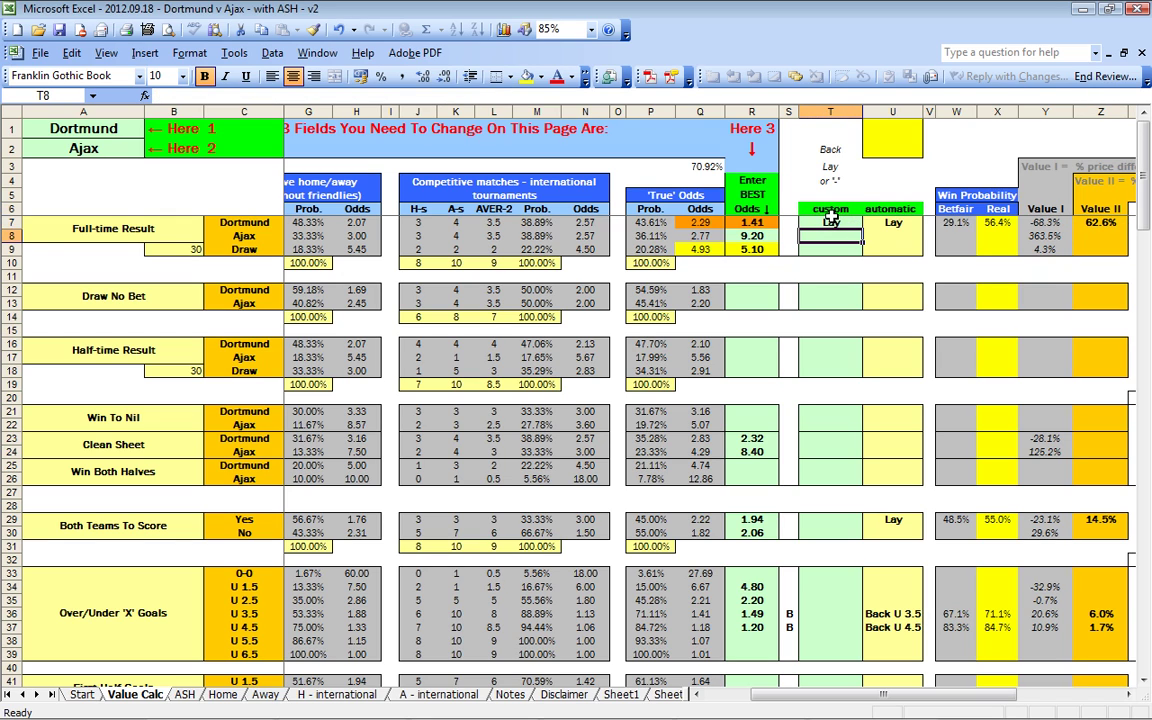
type("Back")
key("Return")
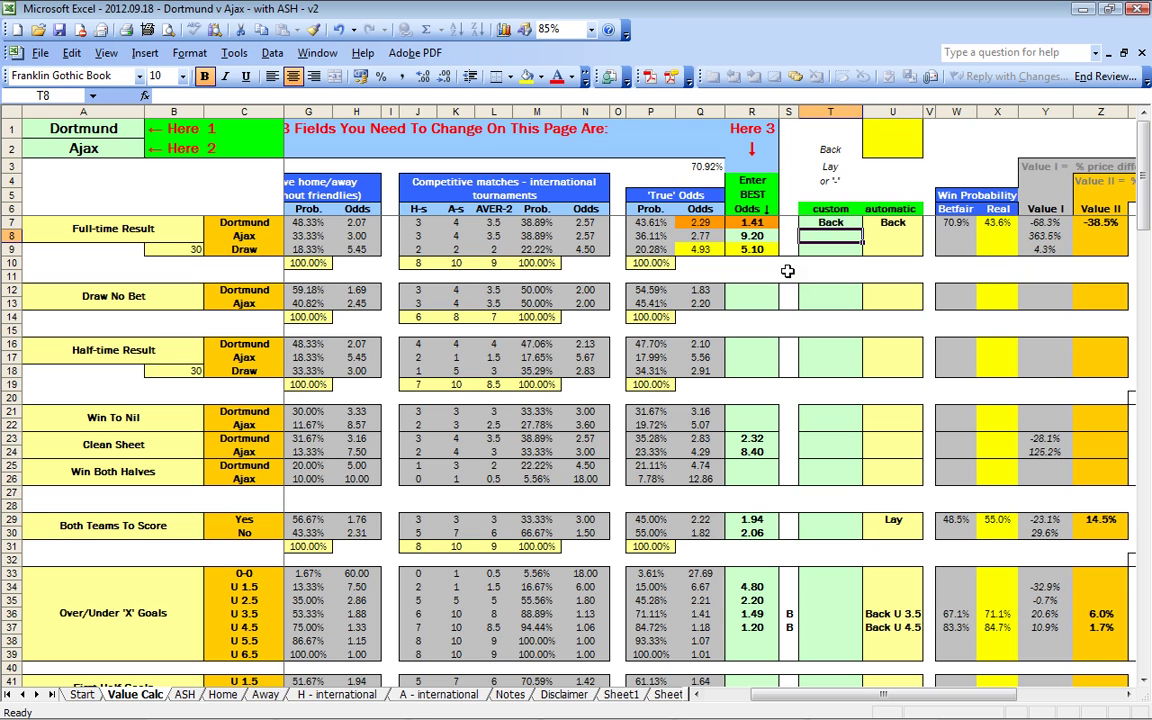
Check Betfair's Man Utd v Galatasaray market, and set Man Utd's best full-time odds to 1.33 in that match's workbook.
mouse_move(335, 708)
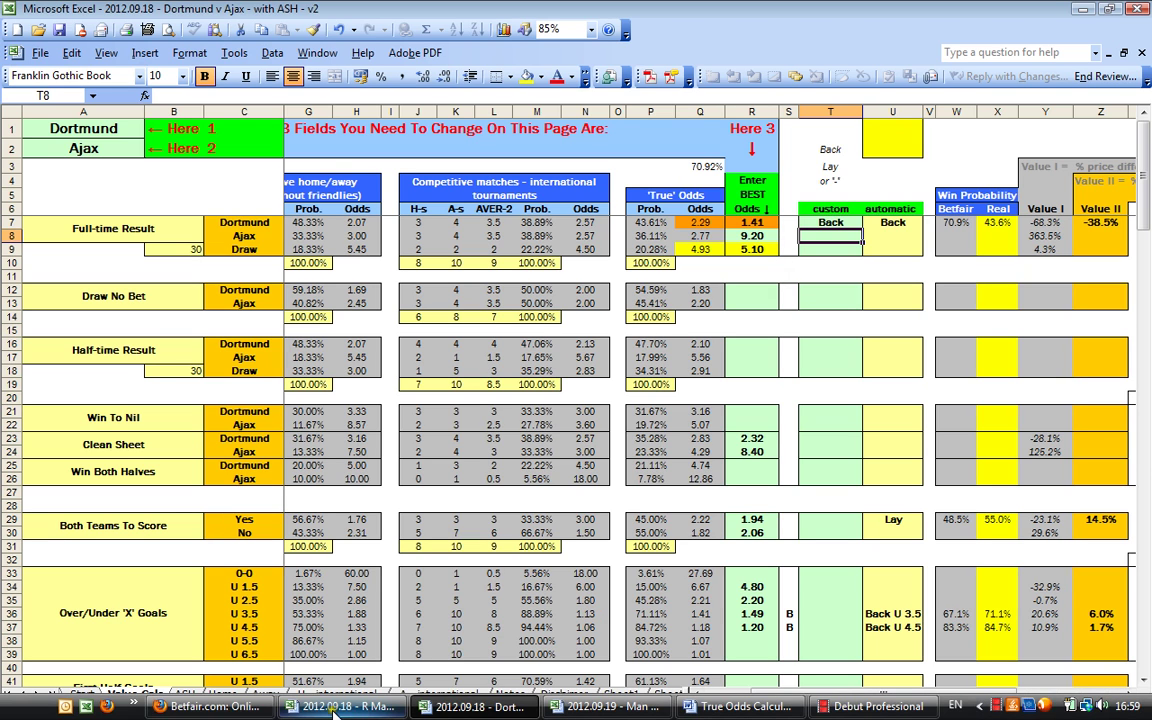
left_click(200, 706)
left_click(765, 16)
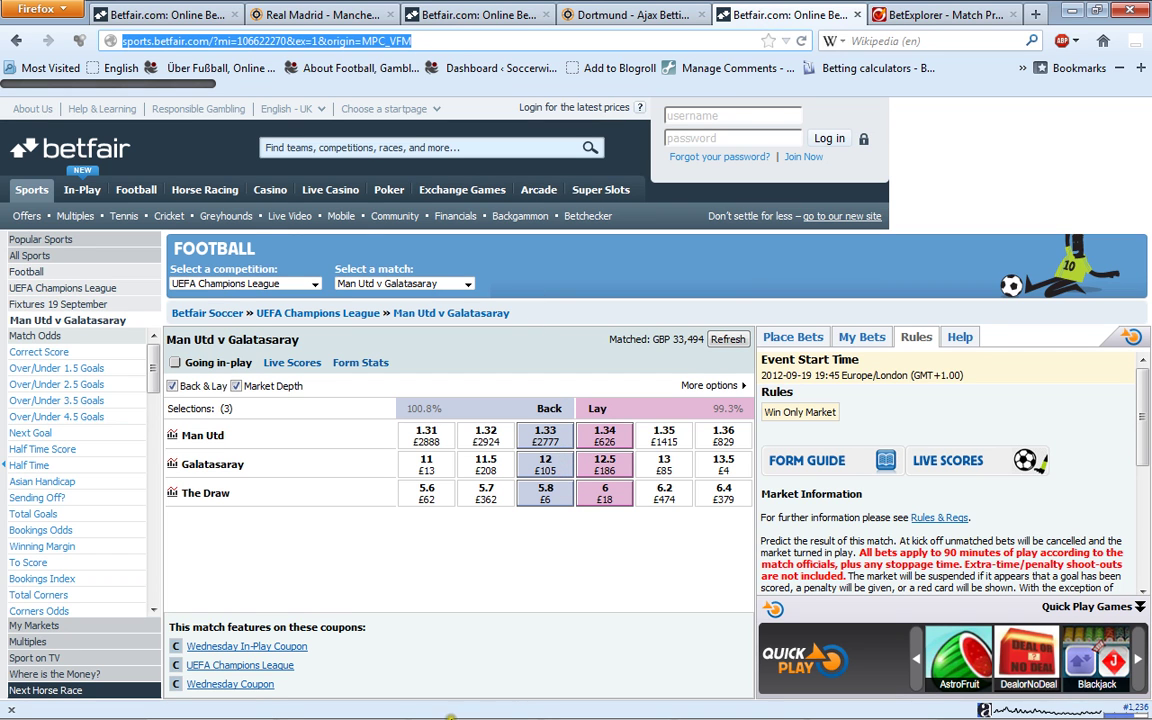
left_click(605, 706)
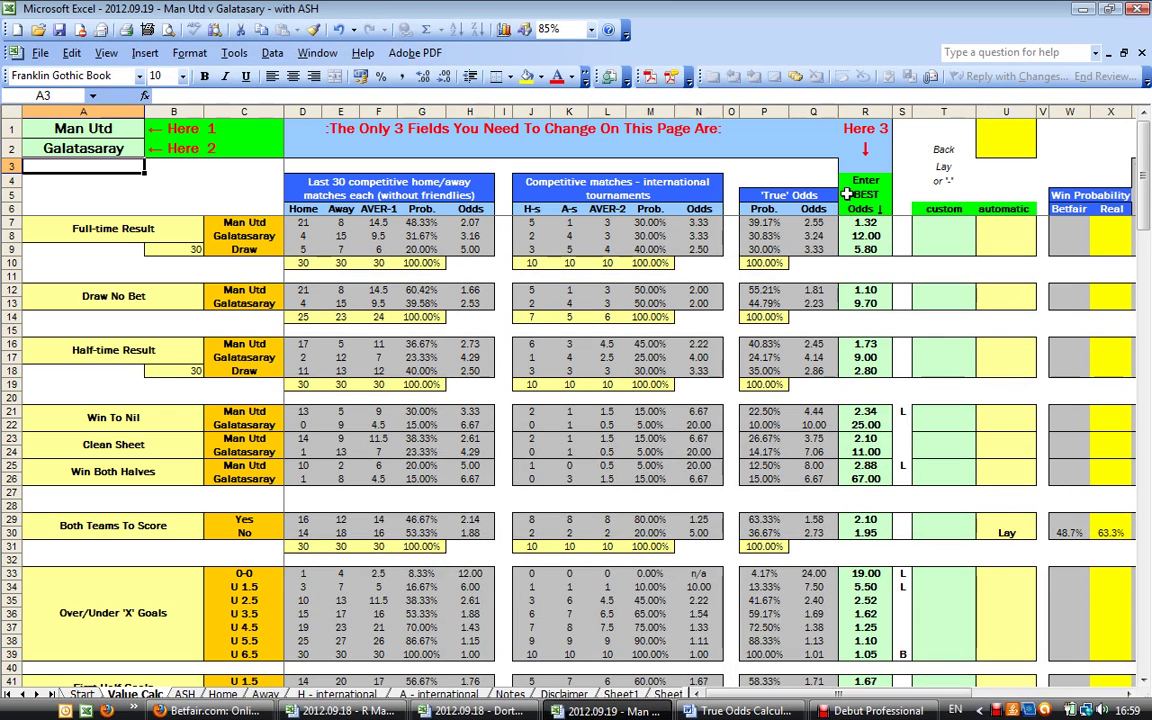
left_click(860, 222)
type("1.33")
key("Return")
key("Up")
key("Left")
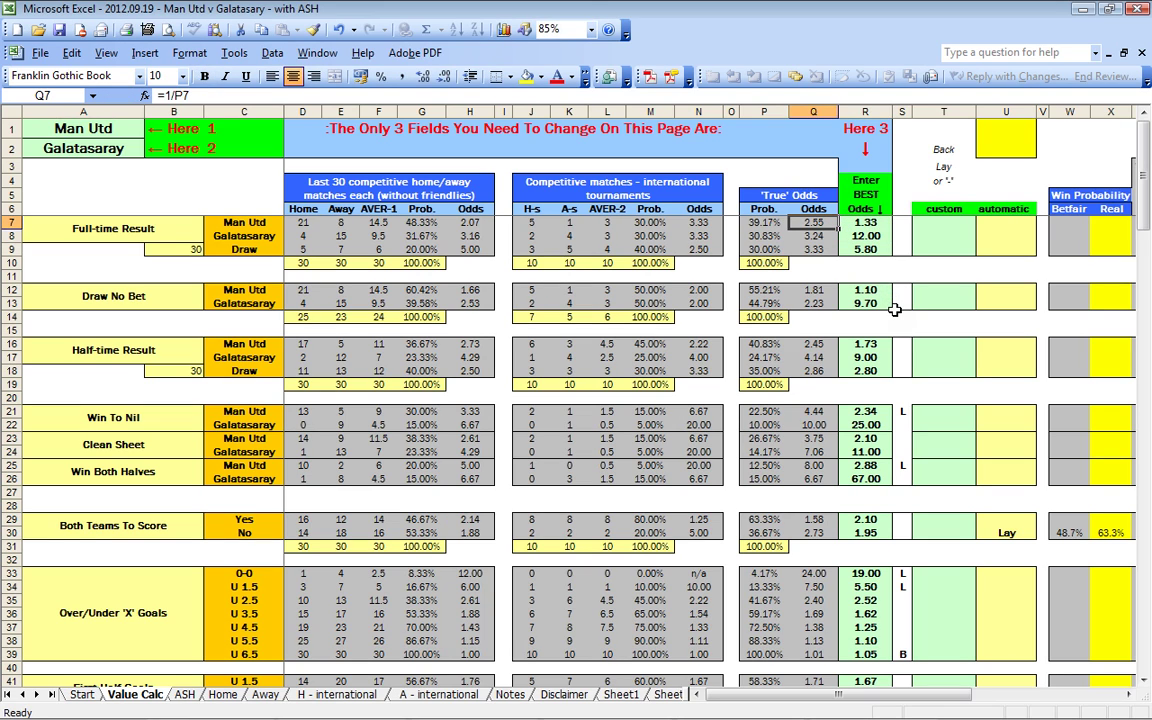
Enter Back as the custom bet for Man Utd's full-time result and check its Value II formula.
key("Right")
key("Right")
key("Right")
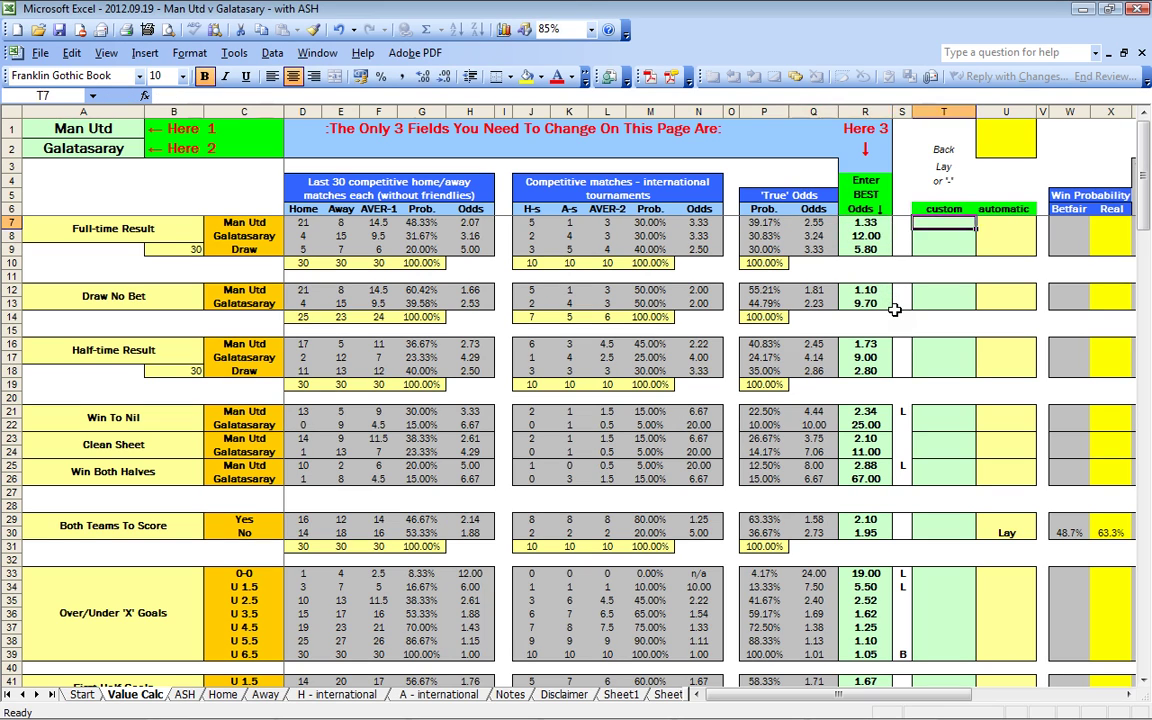
type("Back")
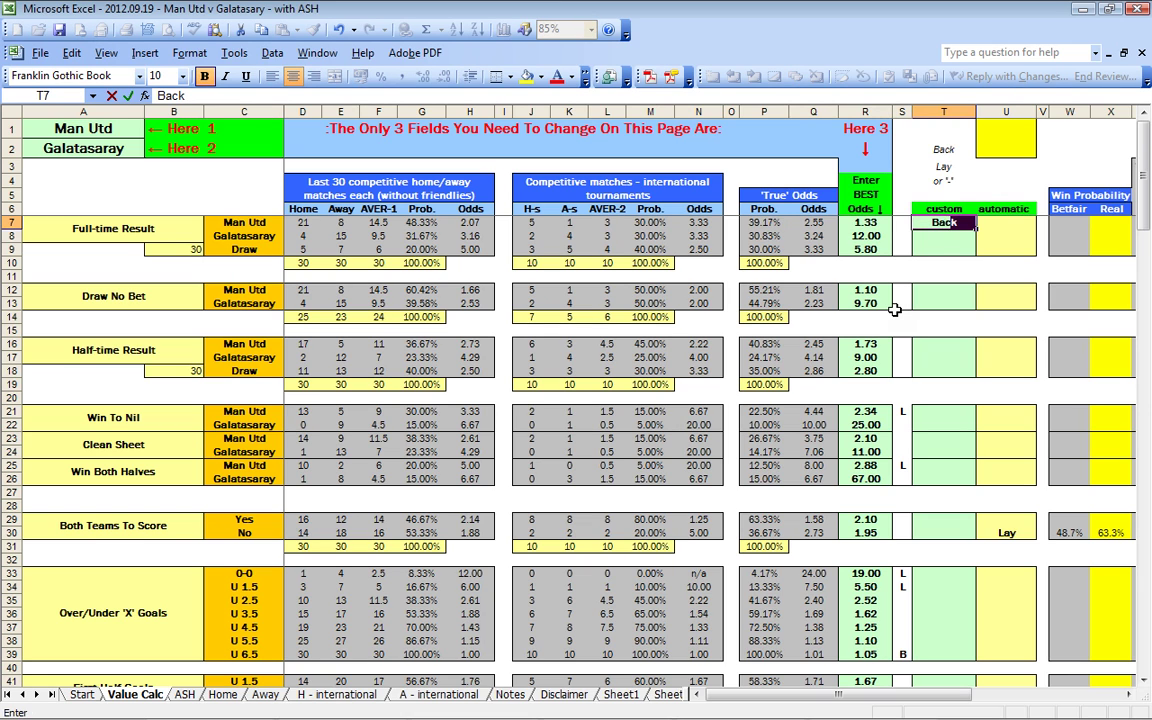
key("Right")
key("Right")
key("Right")
key("Right")
key("Right")
key("Right")
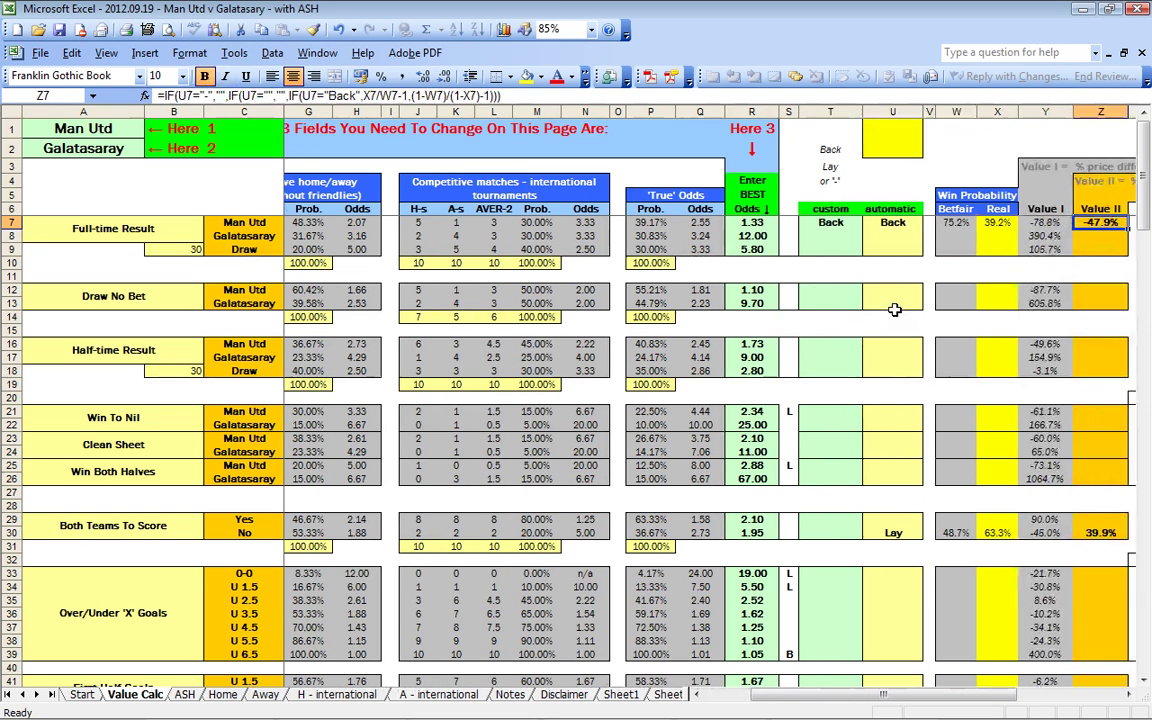
Change the custom bet for Man Utd's full-time result to Lay.
left_click(830, 223)
type("Lay")
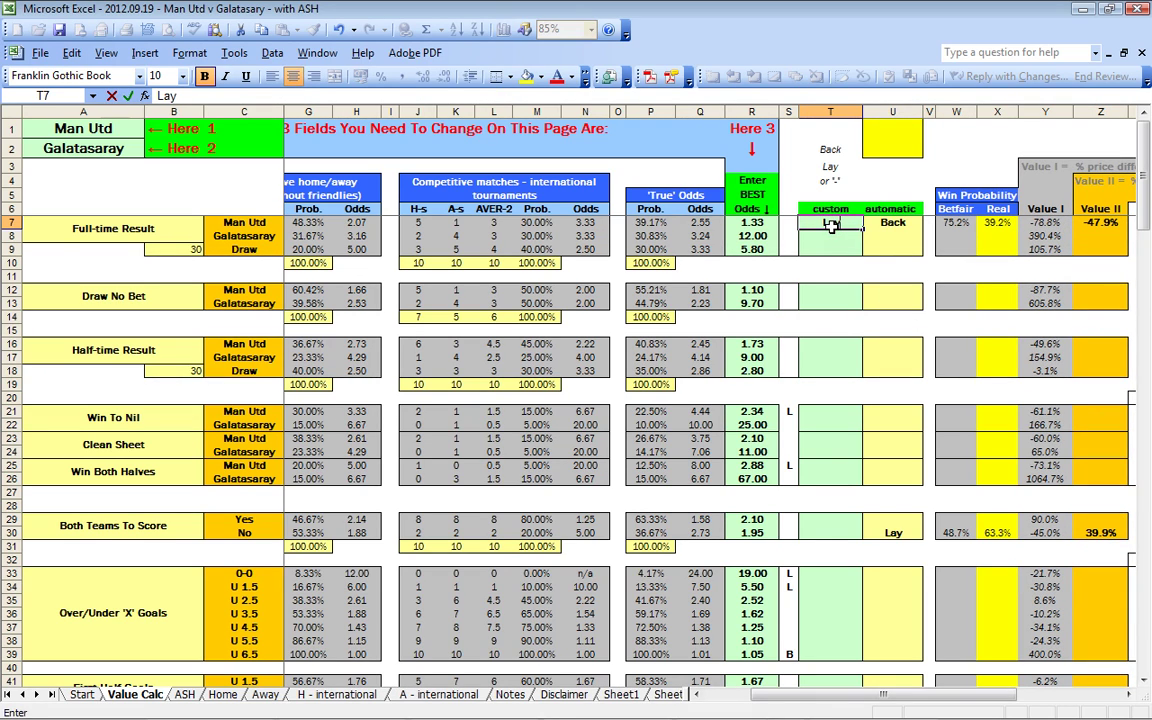
key("Return")
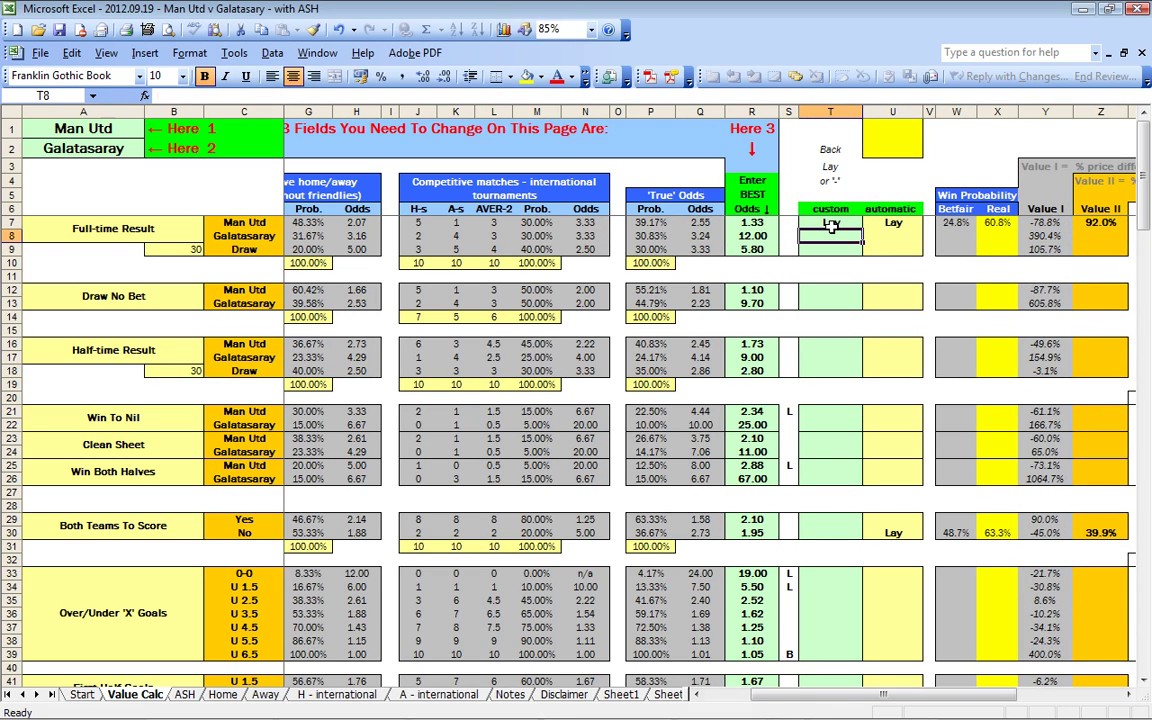
Compare Betfair's match odds for Man Utd v Galatasaray, Dortmund v Ajax and Real Madrid v Man City, and return to the Man Utd workbook.
left_click(255, 706)
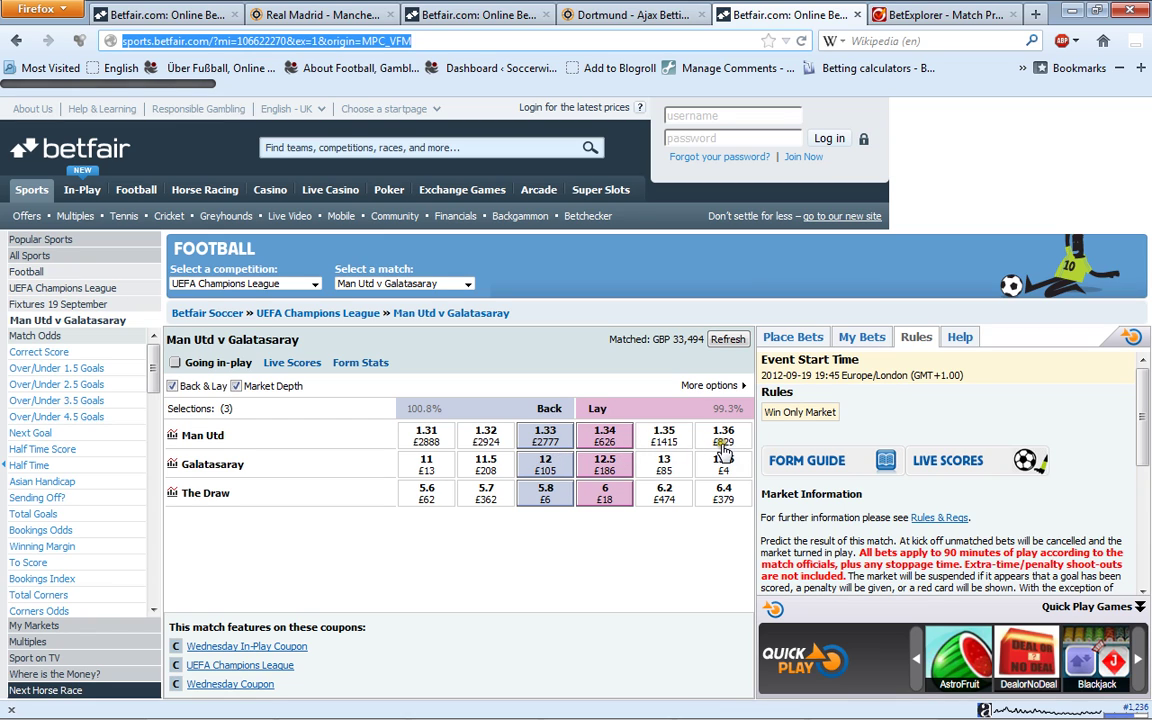
left_click(460, 18)
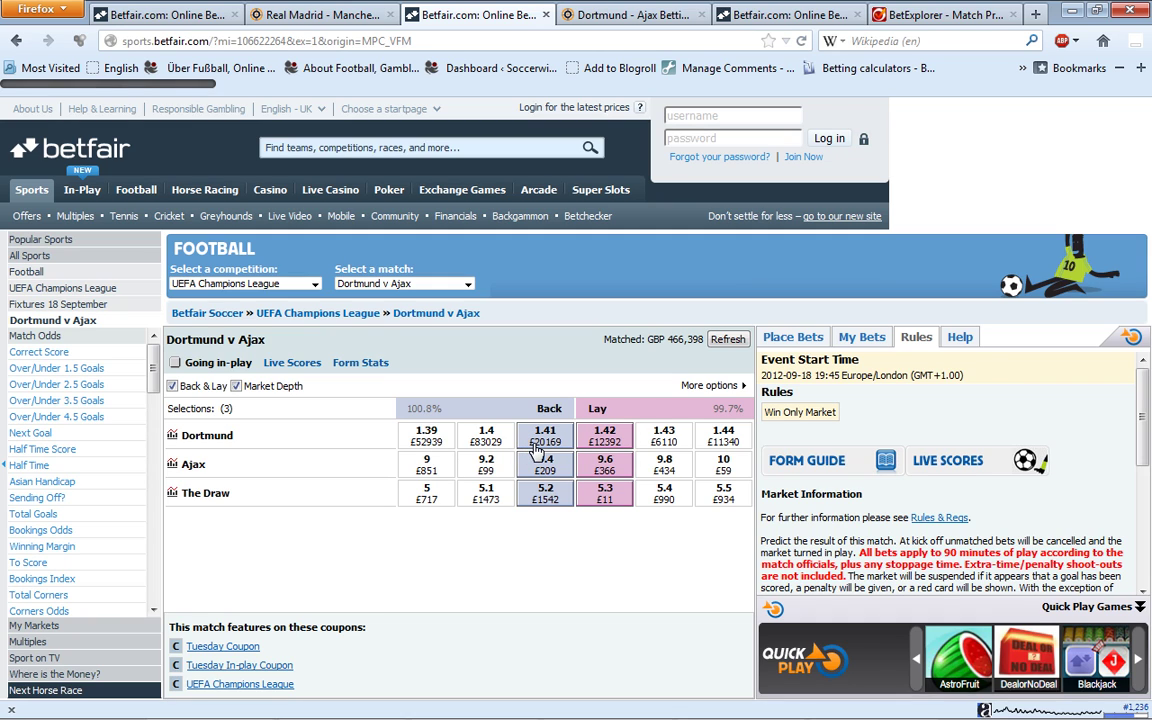
left_click(143, 16)
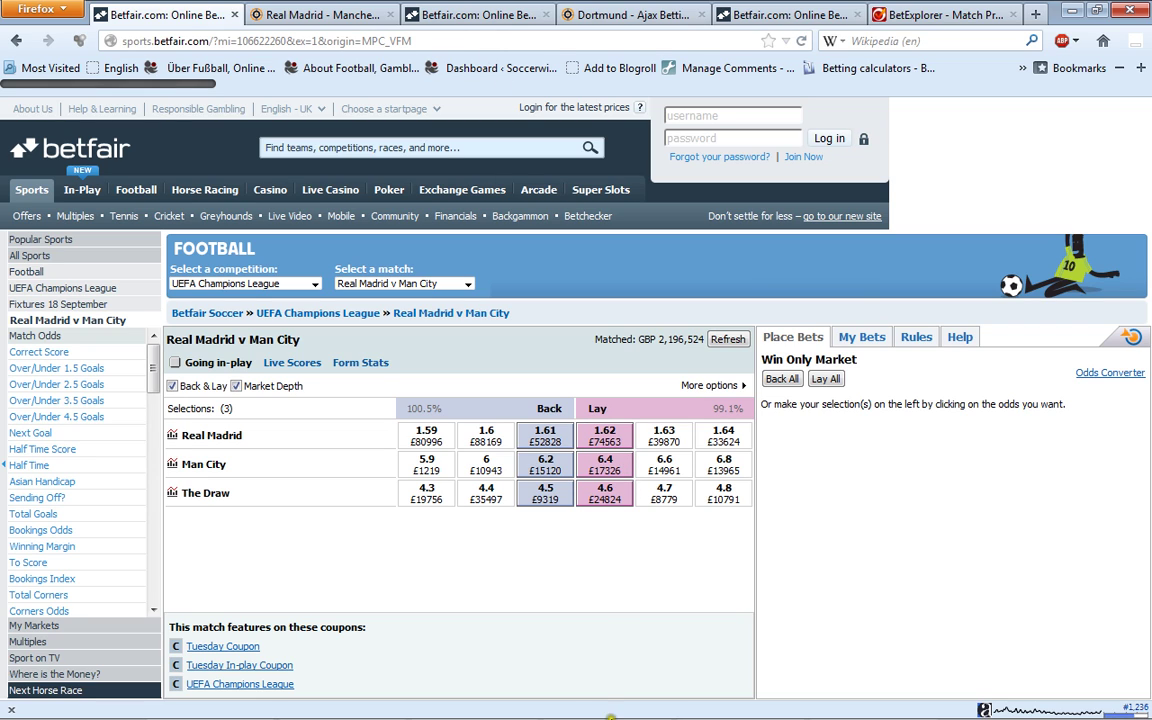
mouse_move(610, 716)
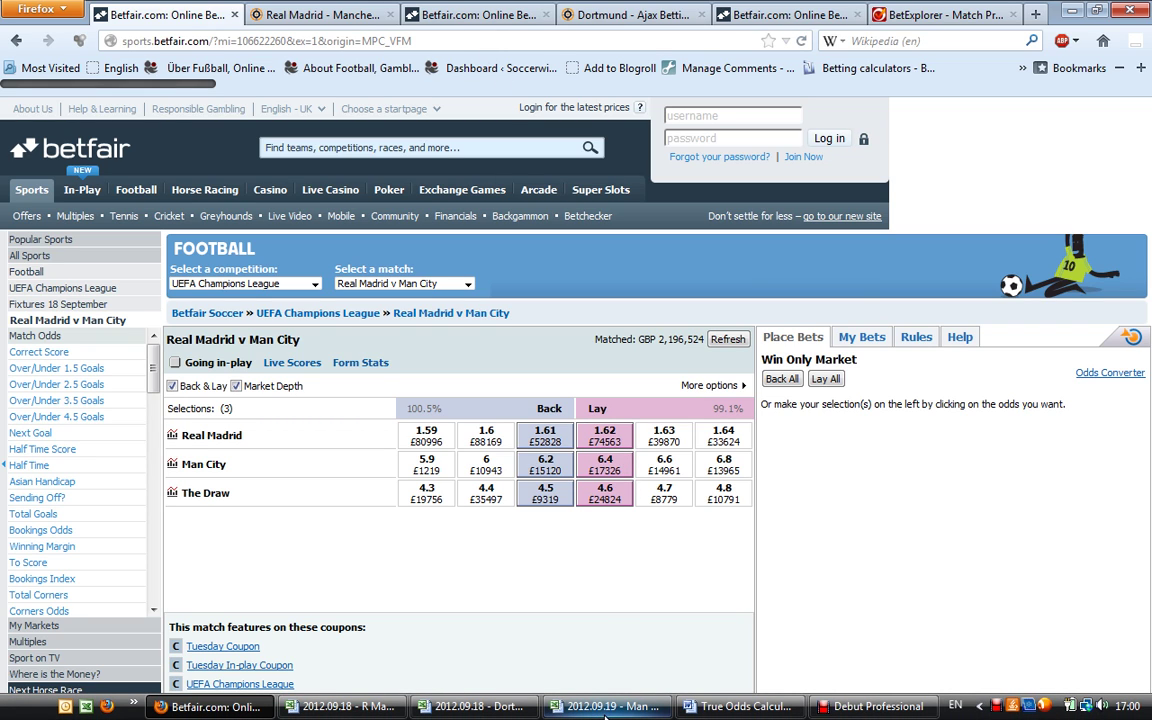
left_click(605, 712)
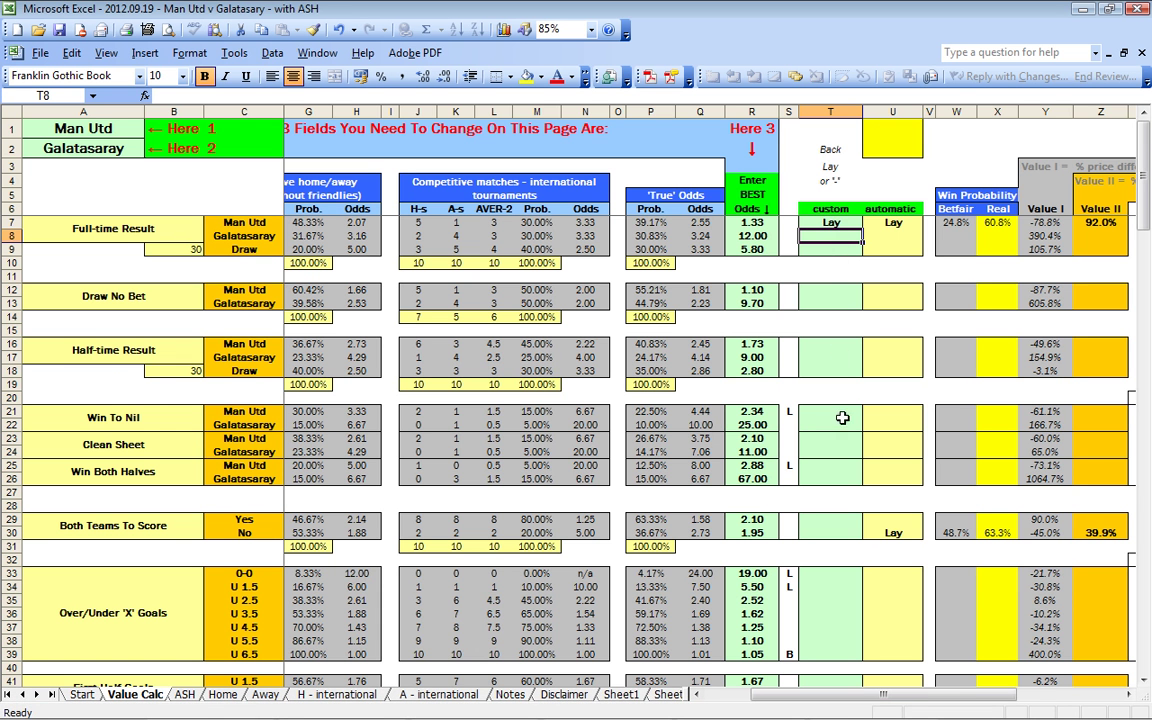
left_click(712, 695)
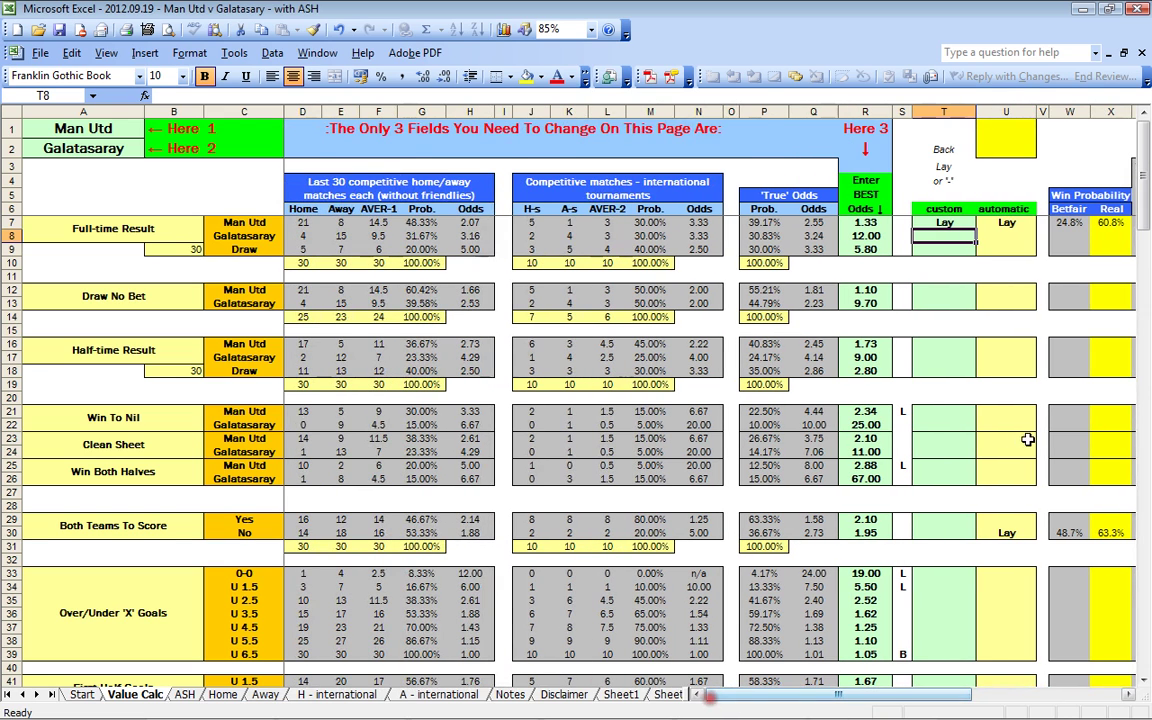
Check the custom bet and 'true' odds formula for Man Utd's full-time result, and examine the latest matches on the Home sheet.
left_click(957, 222)
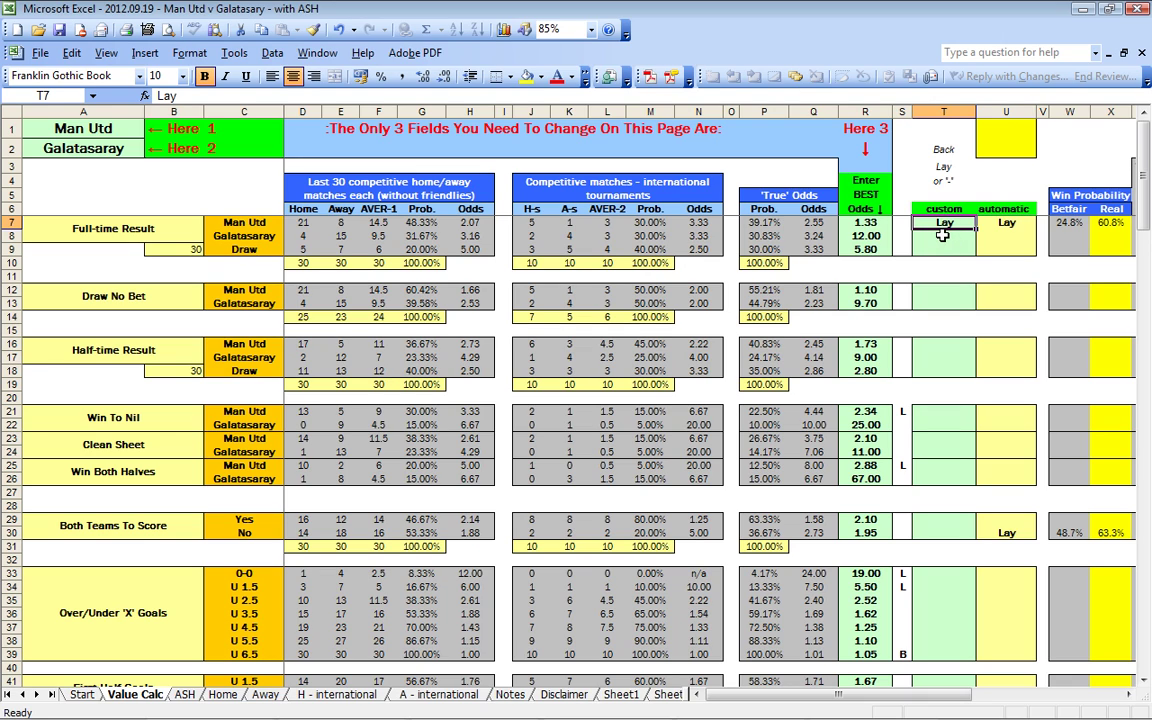
left_click(820, 222)
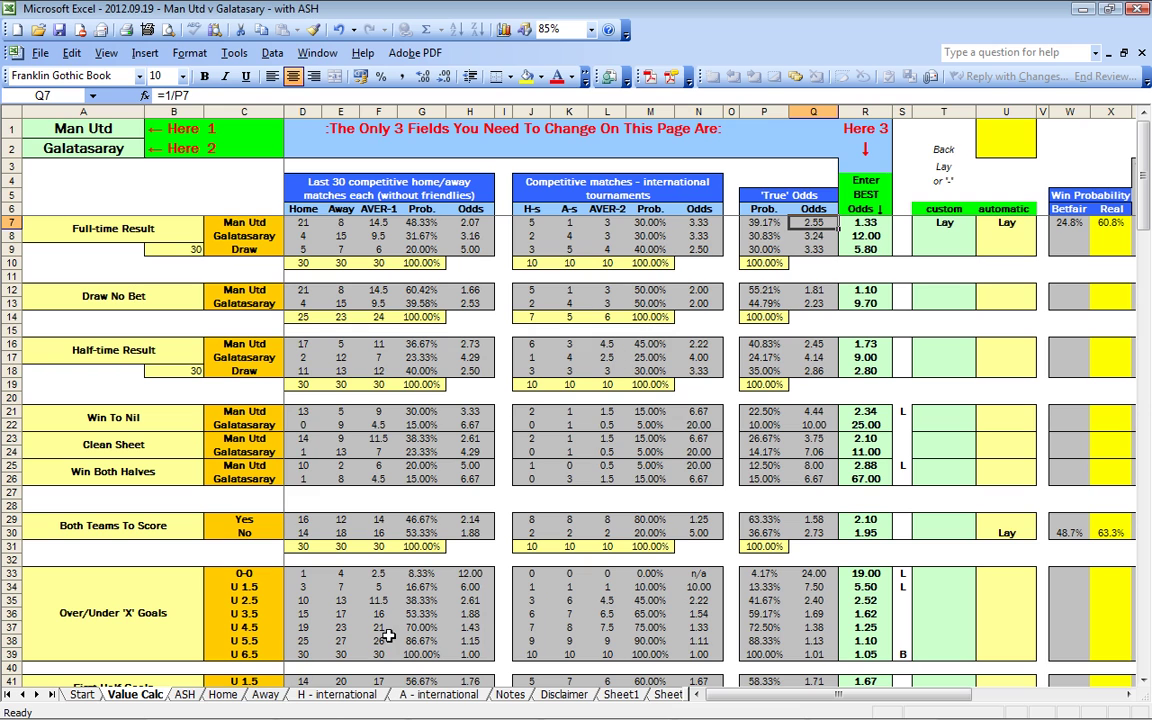
mouse_move(390, 712)
left_click(222, 694)
left_click(494, 289)
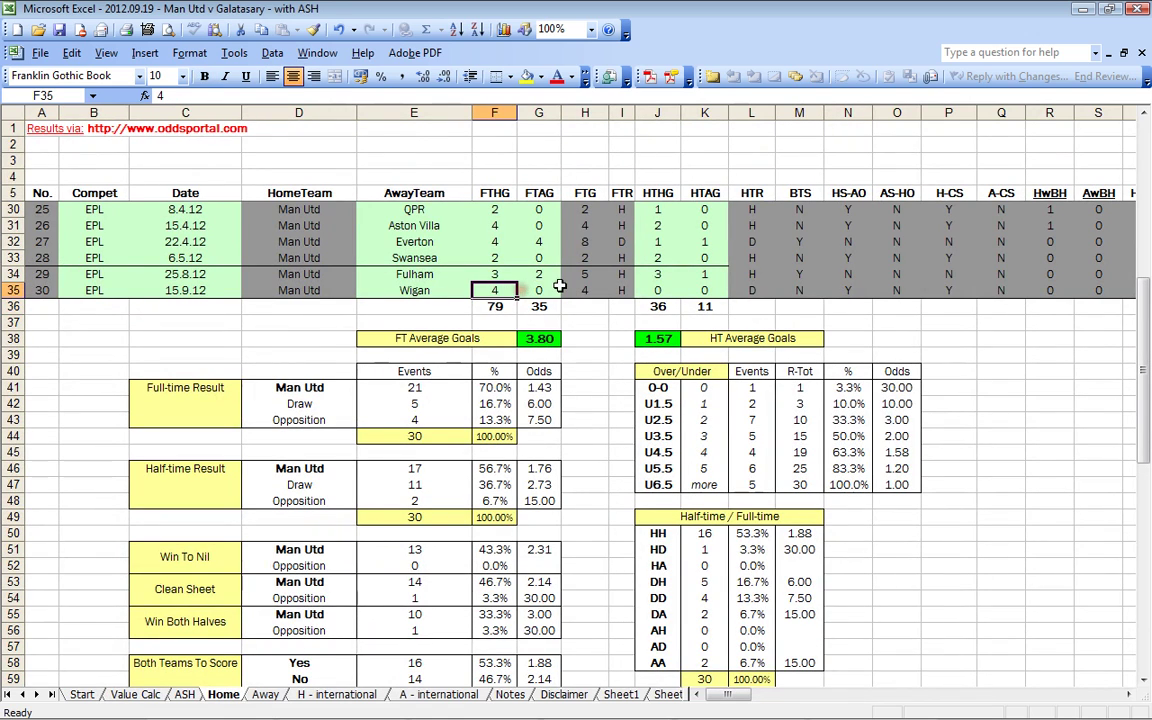
key("Right")
key("Right")
key("Right")
key("Right")
Review Galatasaray's Away sheet and both teams' international tournament statistics on the H - international and A - international sheets.
left_click(265, 694)
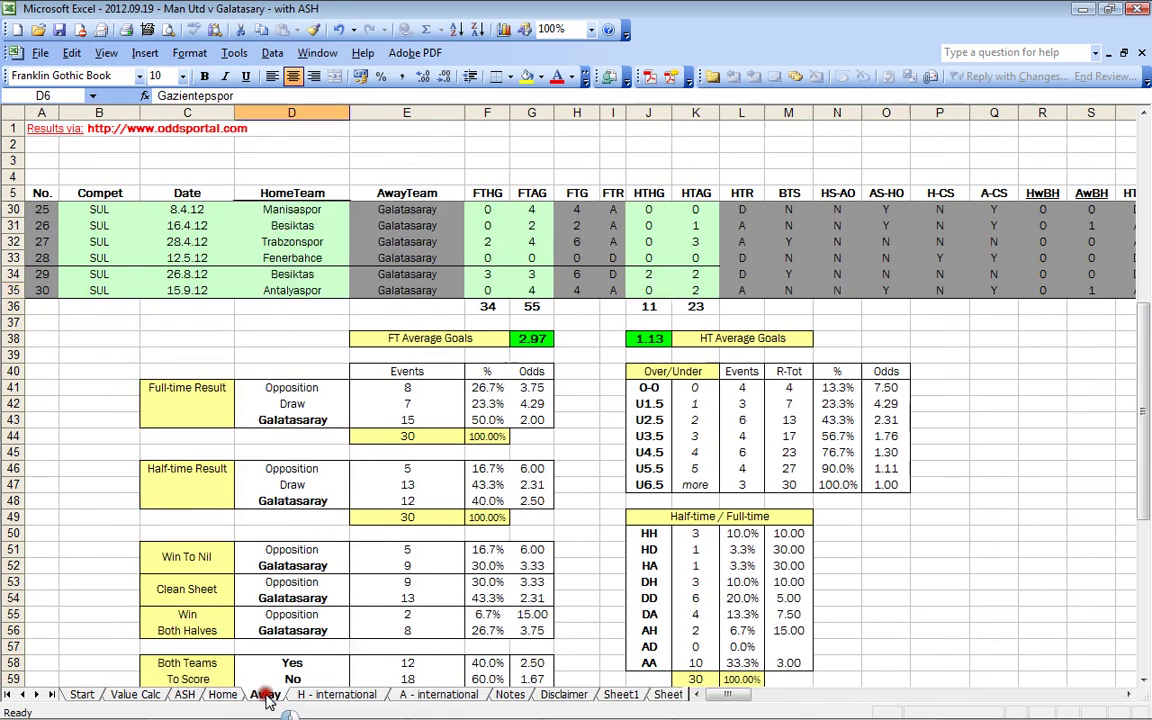
left_click(336, 694)
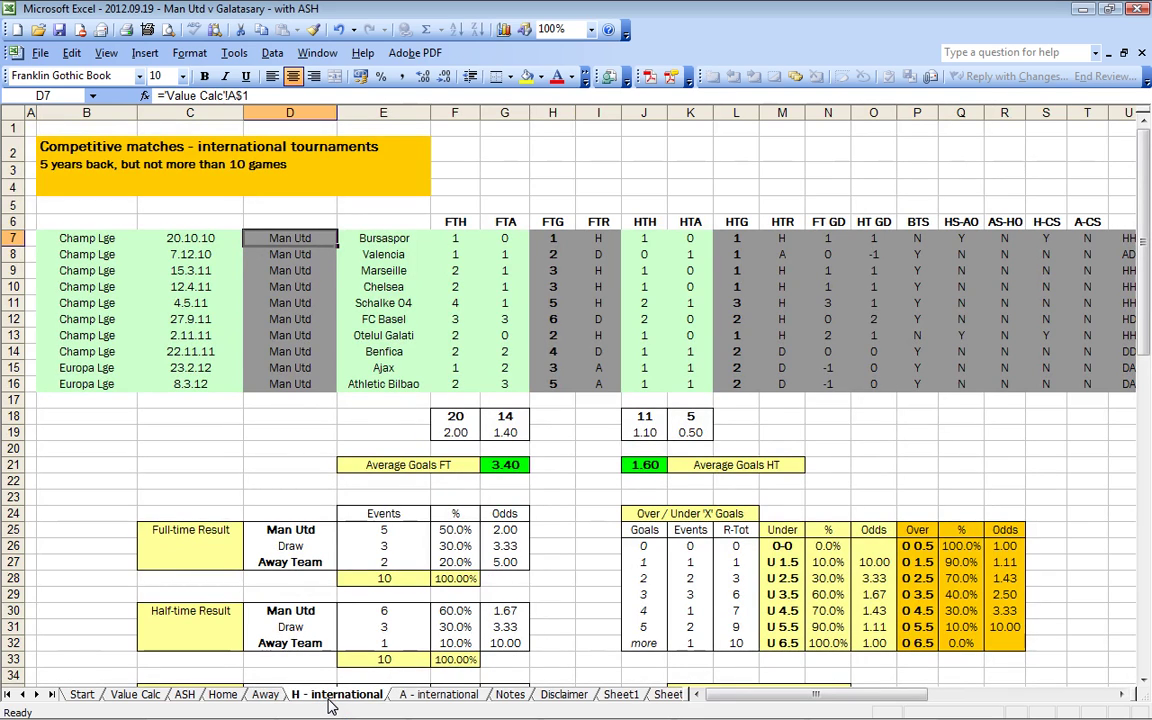
left_click(424, 696)
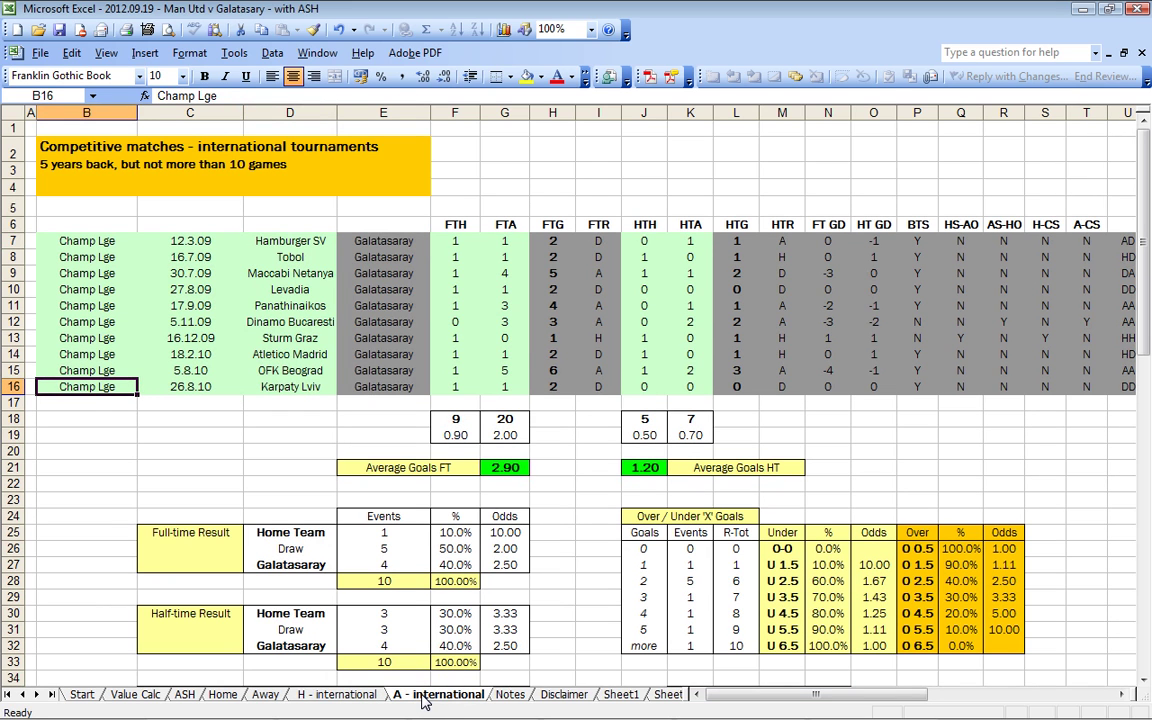
Review the best odds from Full-time Result to Win Both Halves on the Value Calc sheet, and switch to the True Odds Calculation document in Word.
left_click(130, 695)
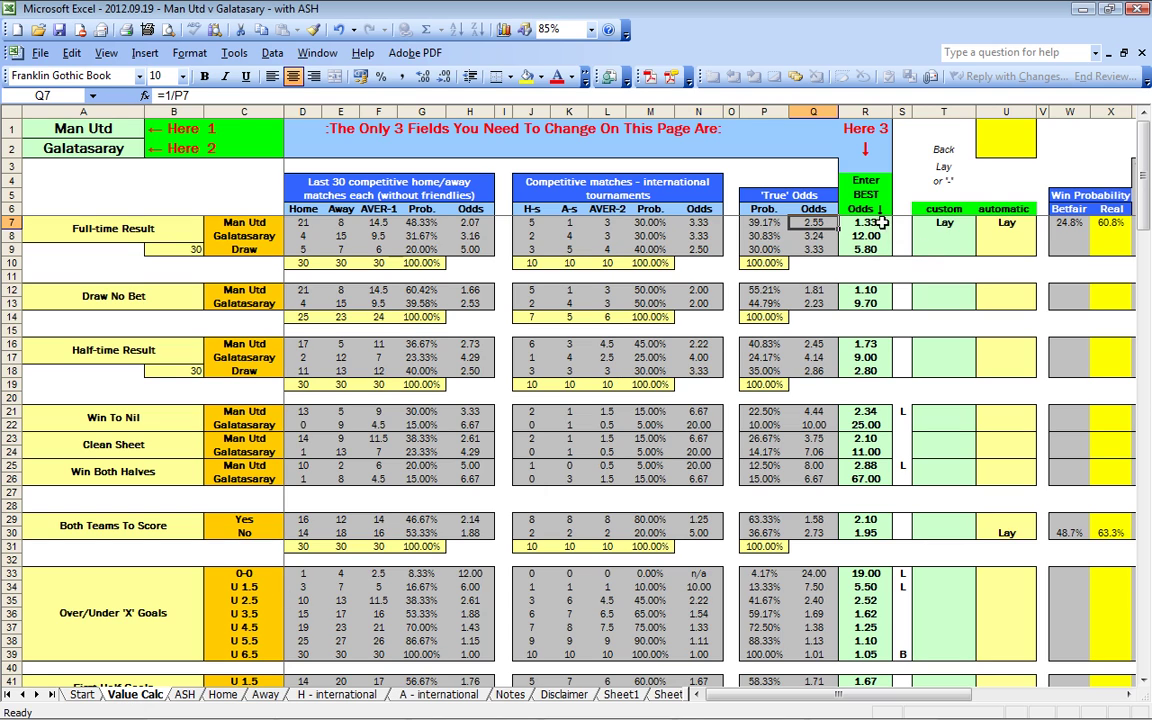
left_click_drag(875, 219, 871, 481)
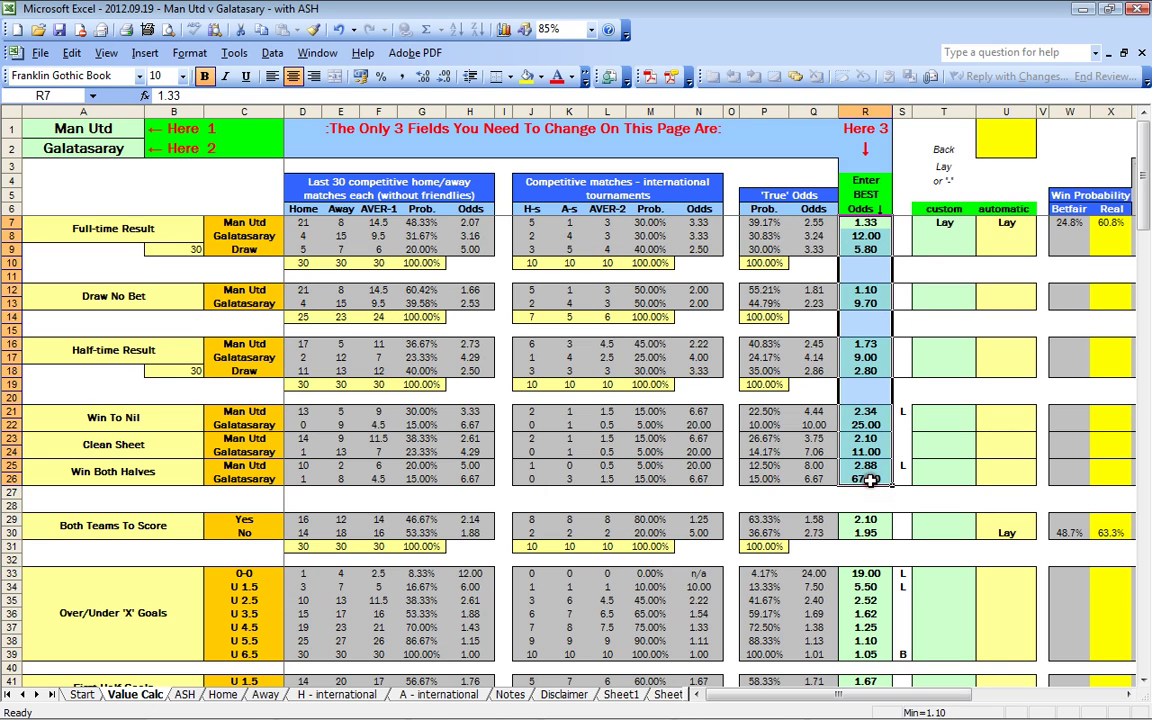
left_click(866, 224)
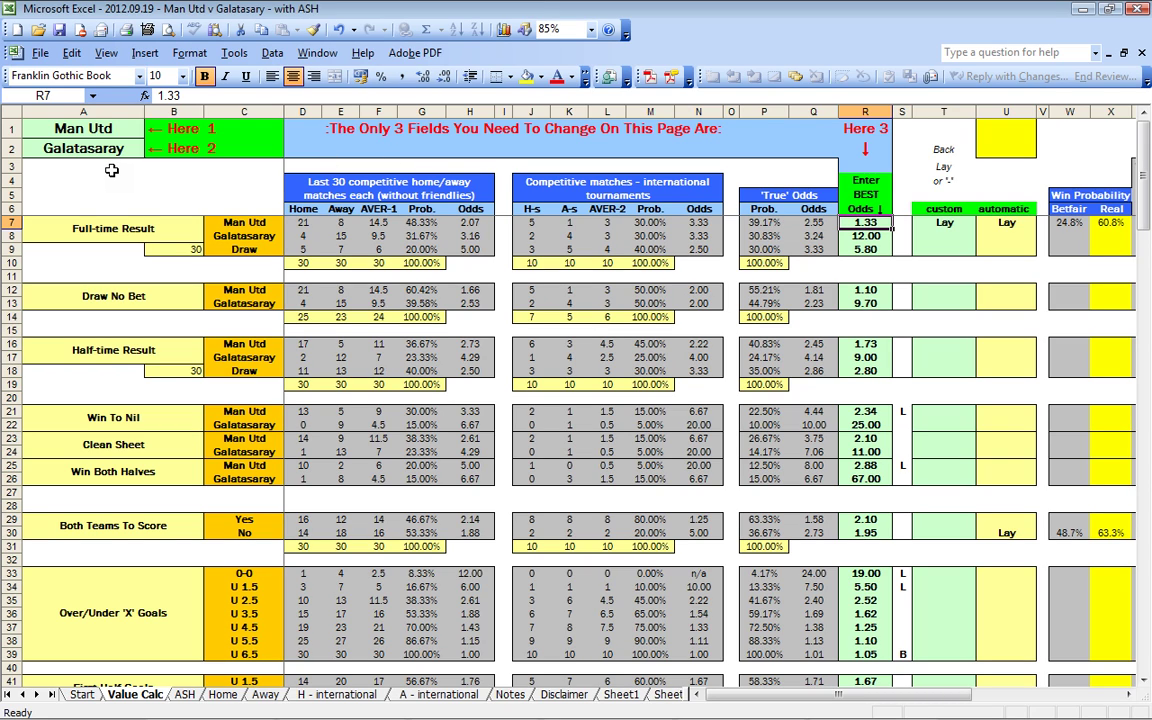
left_click(737, 707)
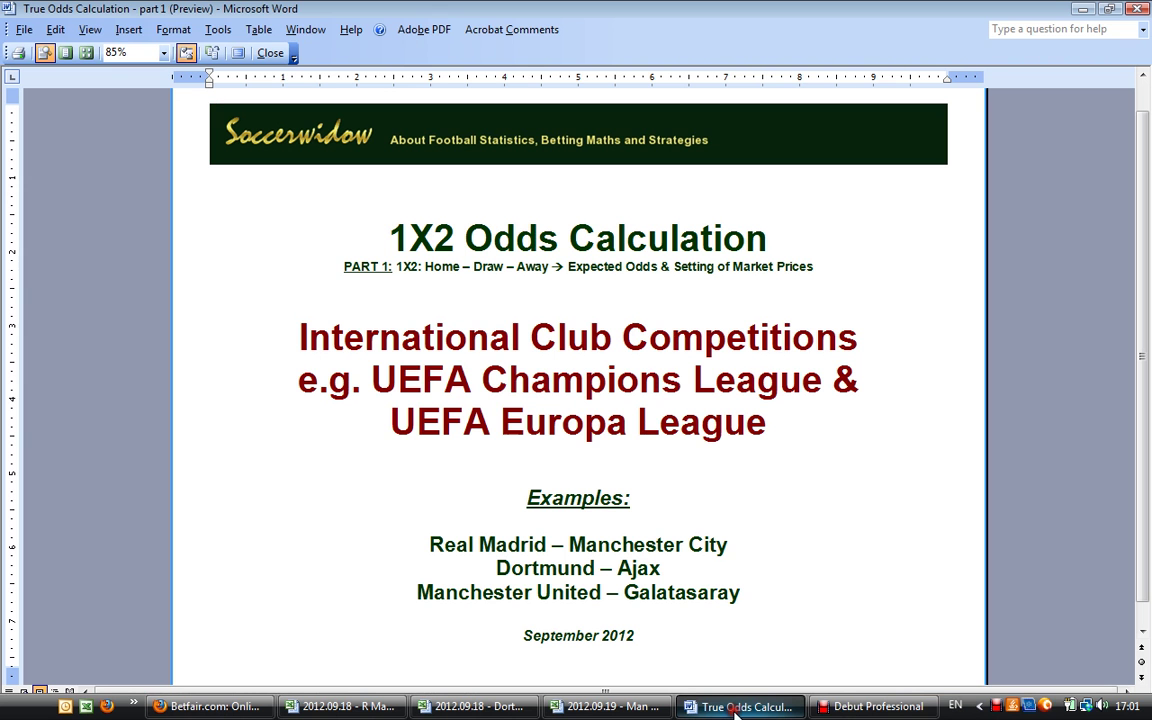